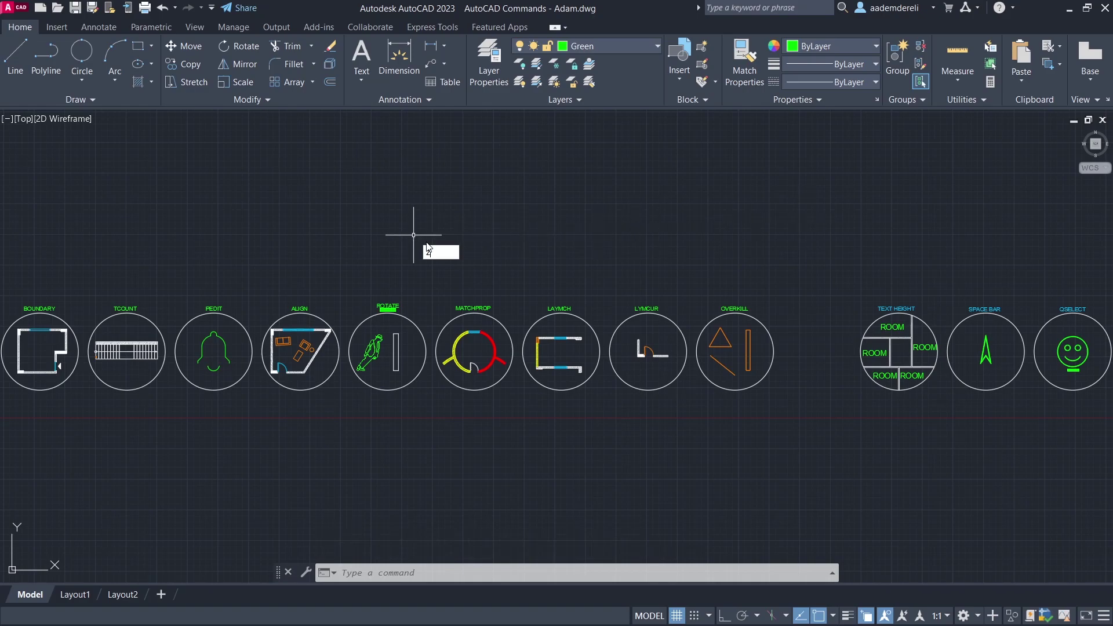
# Create a polyline boundary from the enclosed interior of the room in the BOUNDARY example, with island detection on
pyautogui.click(492, 265)
pyautogui.click(250, 296)
pyautogui.click(1, 398)
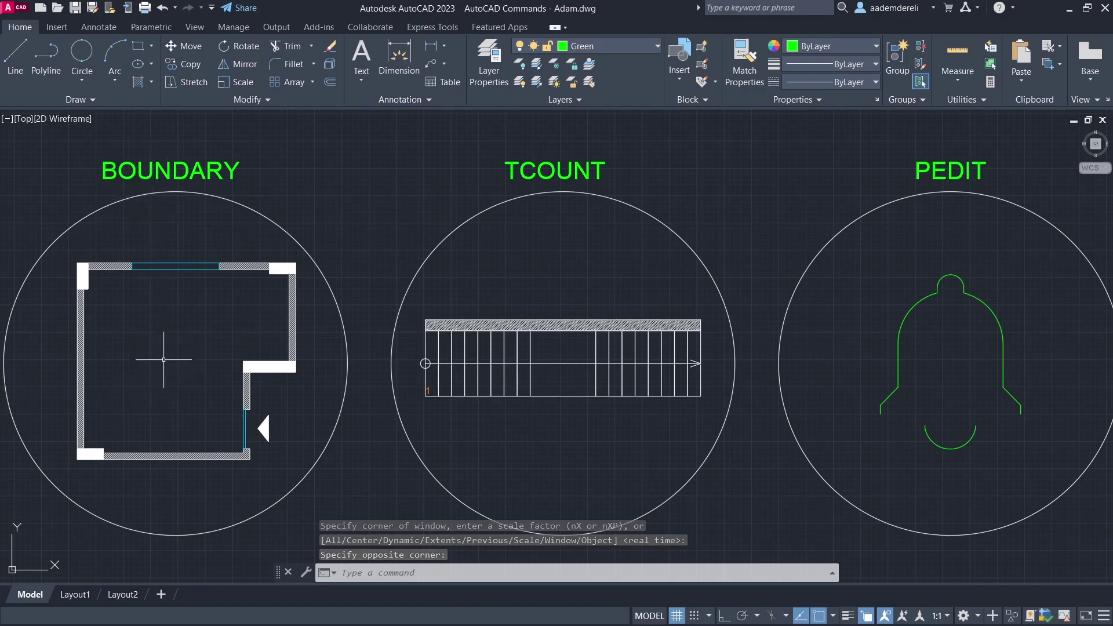
pyautogui.write('BO')
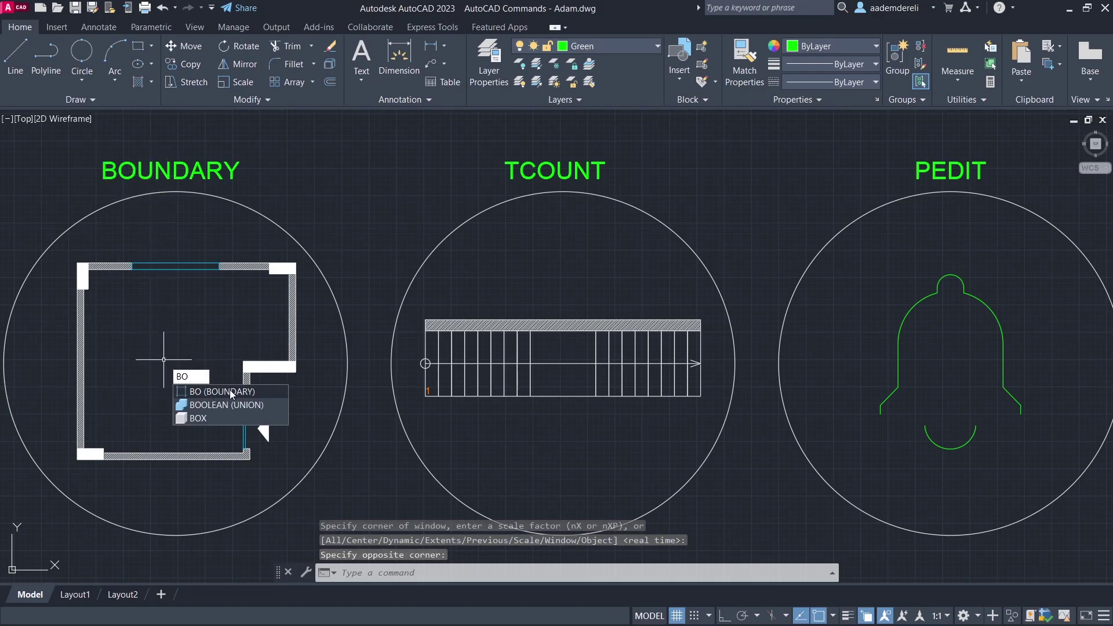
pyautogui.click(231, 393)
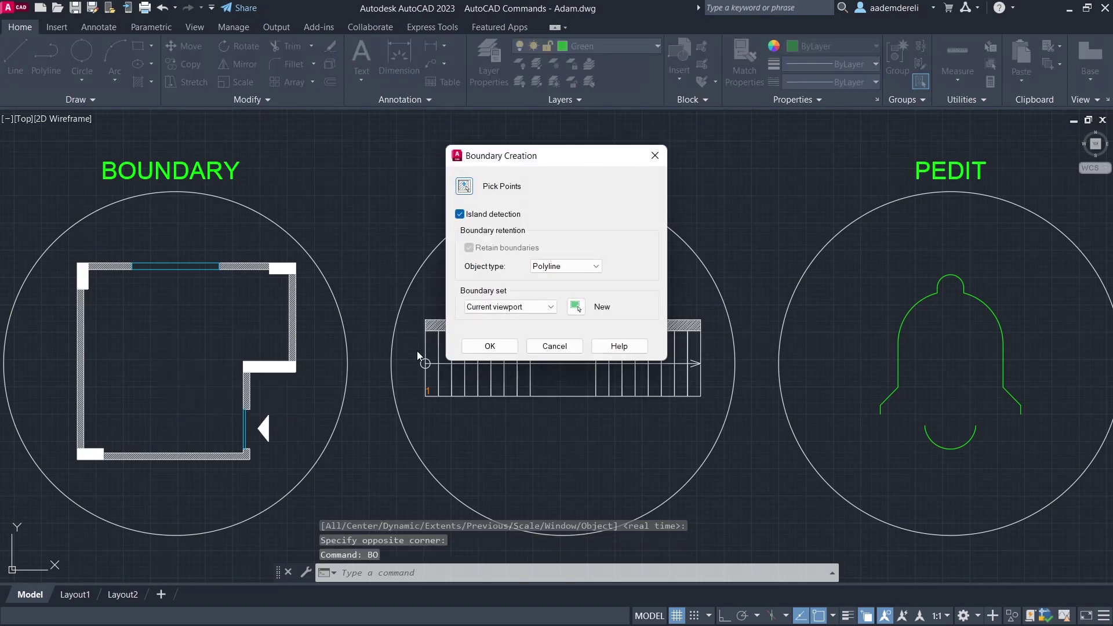
pyautogui.click(490, 347)
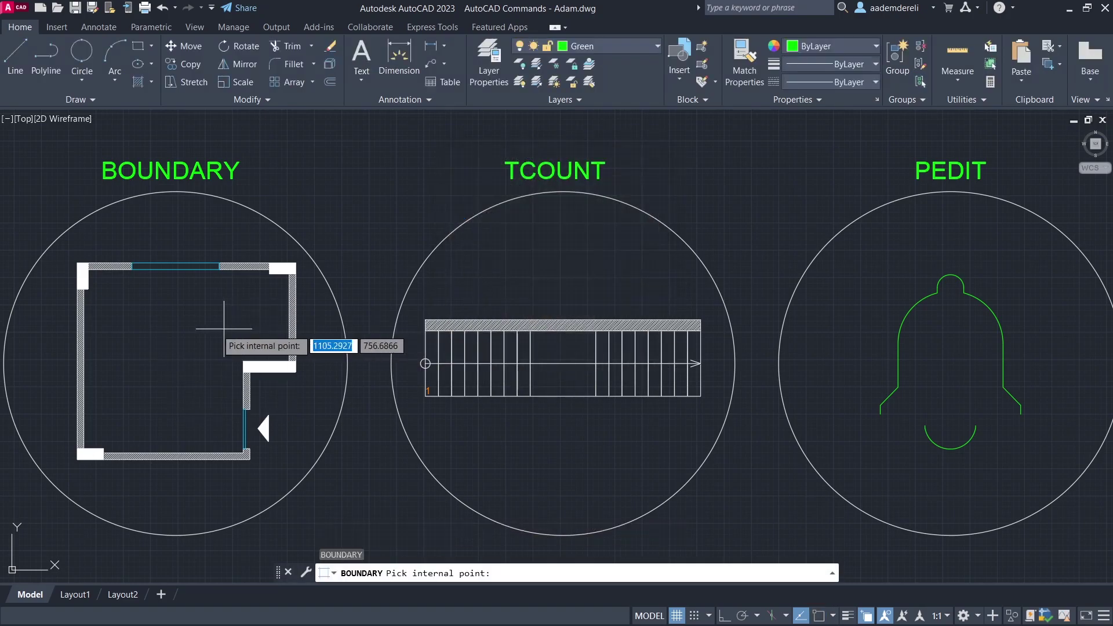
pyautogui.click(175, 349)
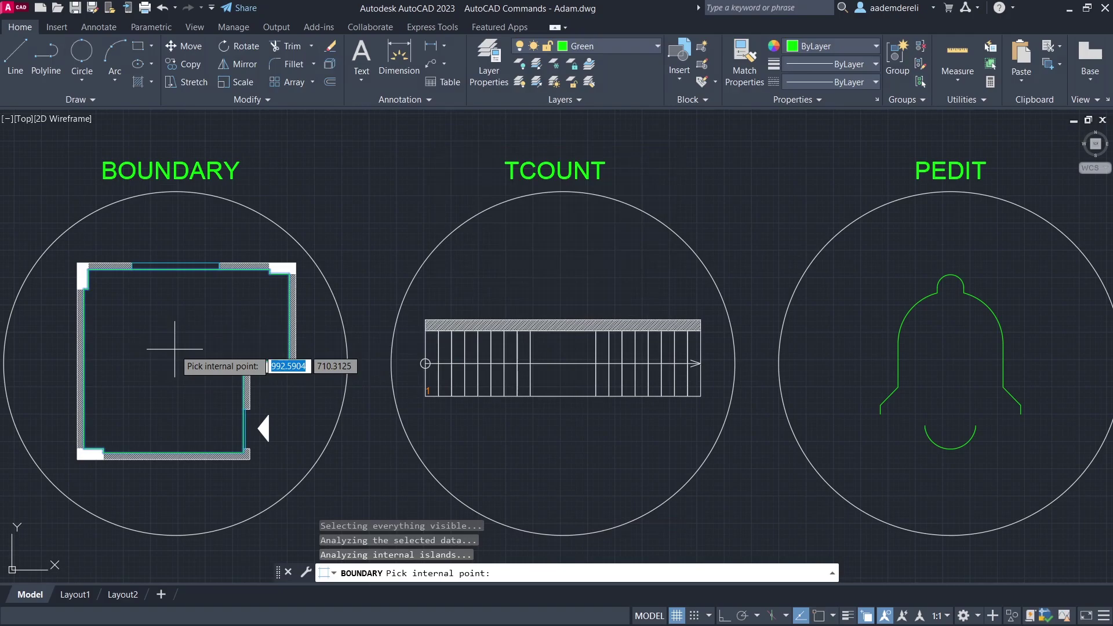
pyautogui.press('Return')
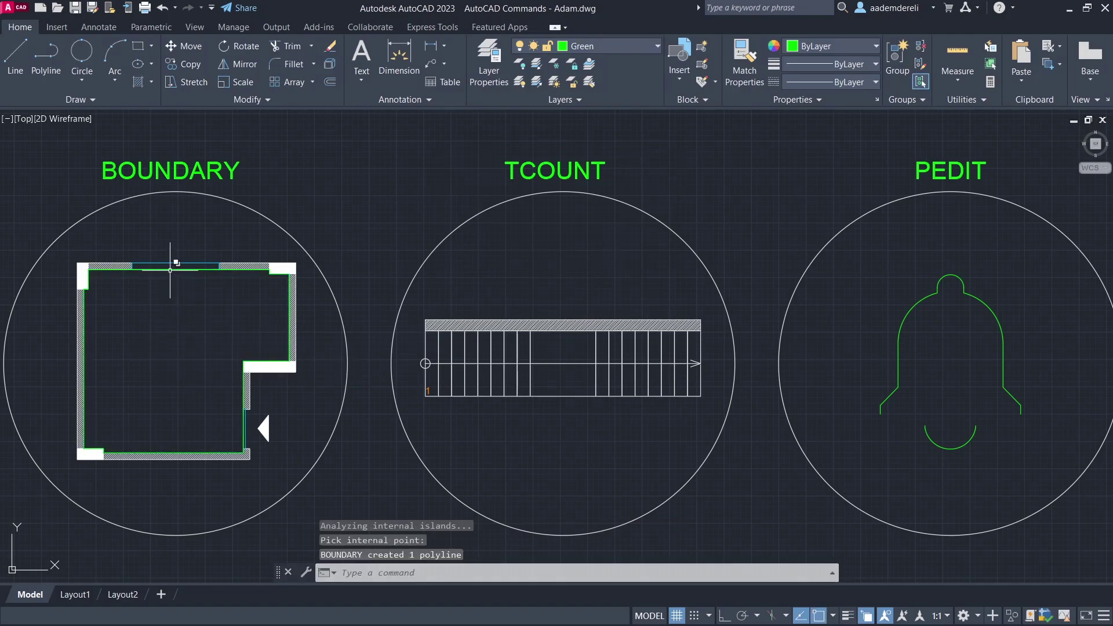
# Check the extent of the green boundary polyline in the room and measure its area and perimeter with the Area command's Object option
pyautogui.click(170, 270)
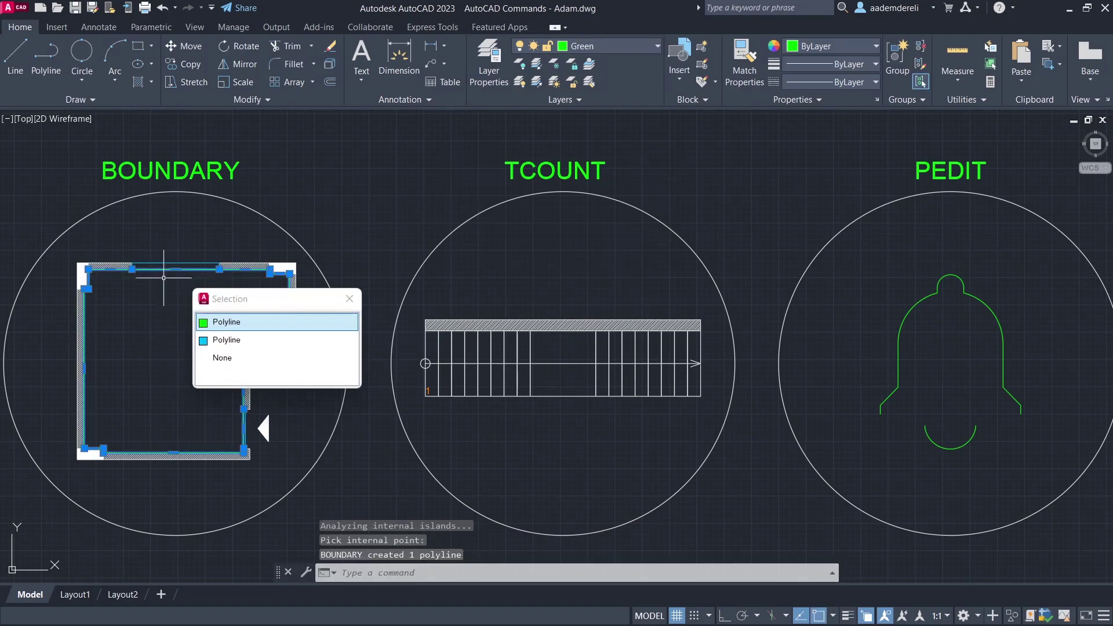
pyautogui.click(259, 323)
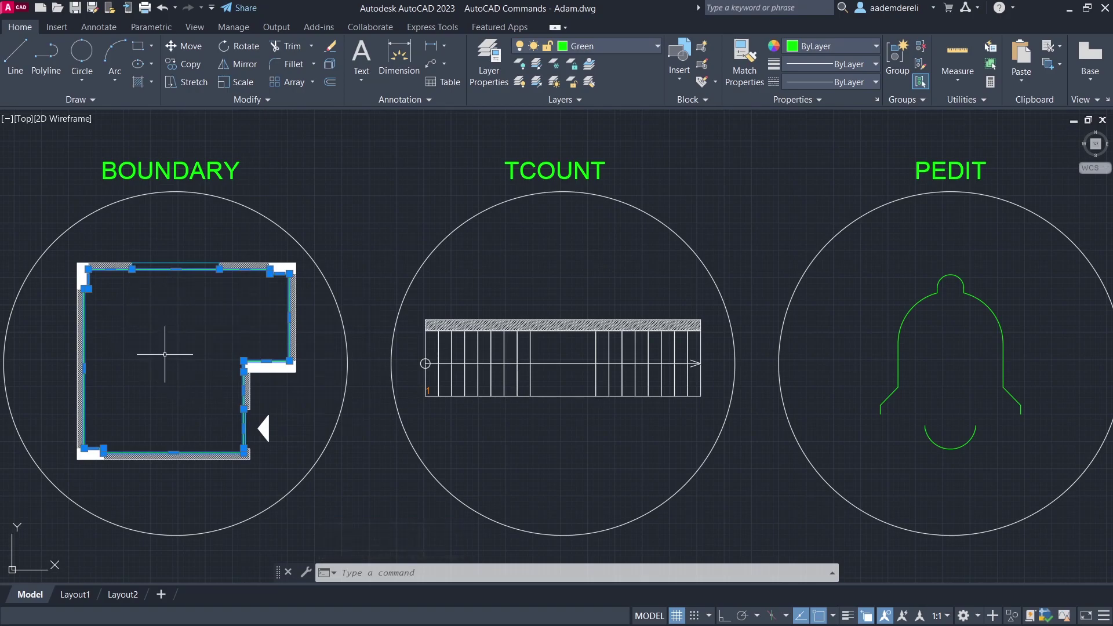
pyautogui.press('Escape')
pyautogui.write('AA')
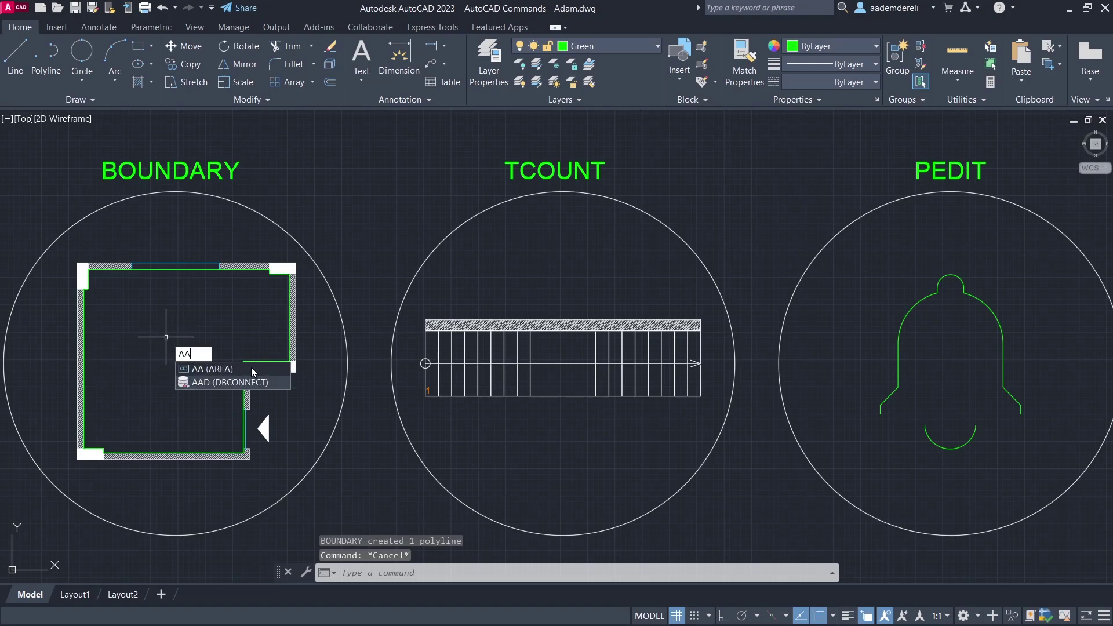
pyautogui.click(252, 369)
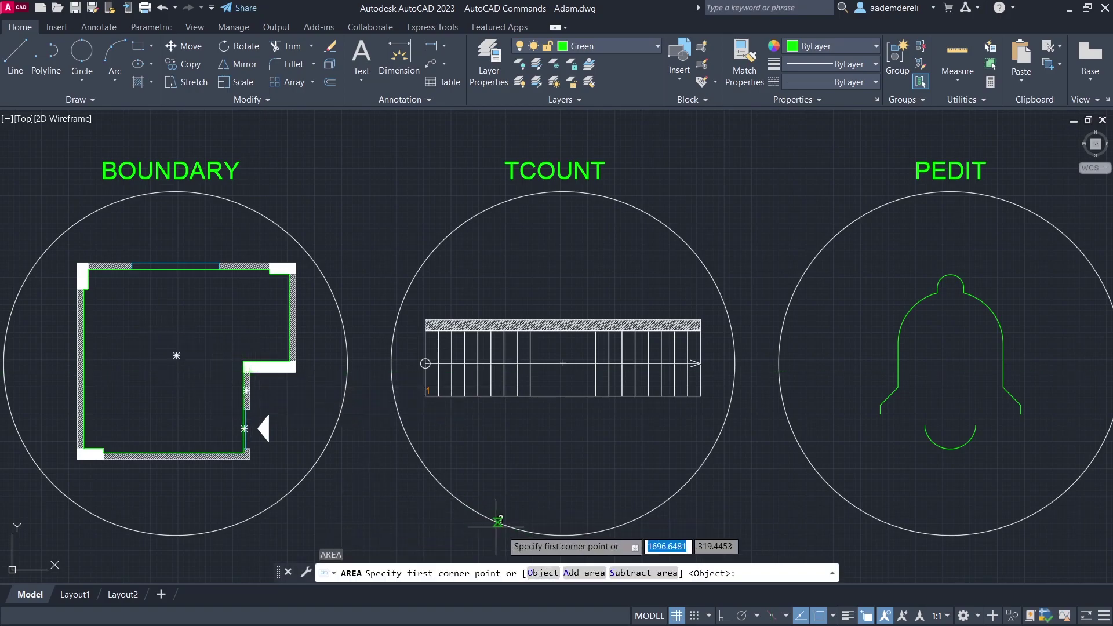
pyautogui.click(548, 572)
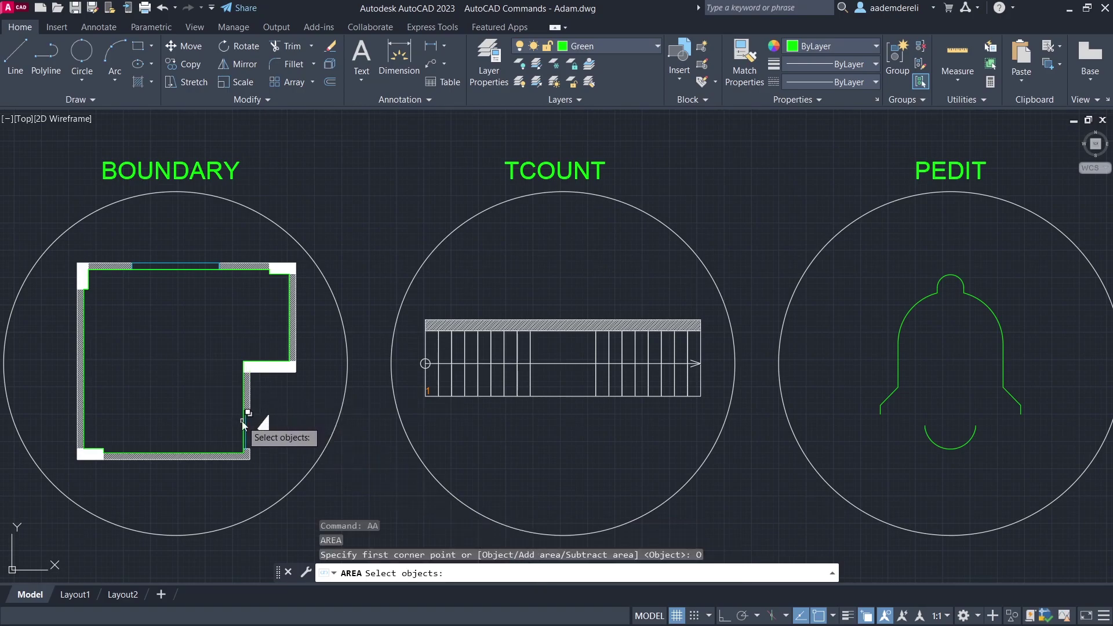
pyautogui.click(248, 413)
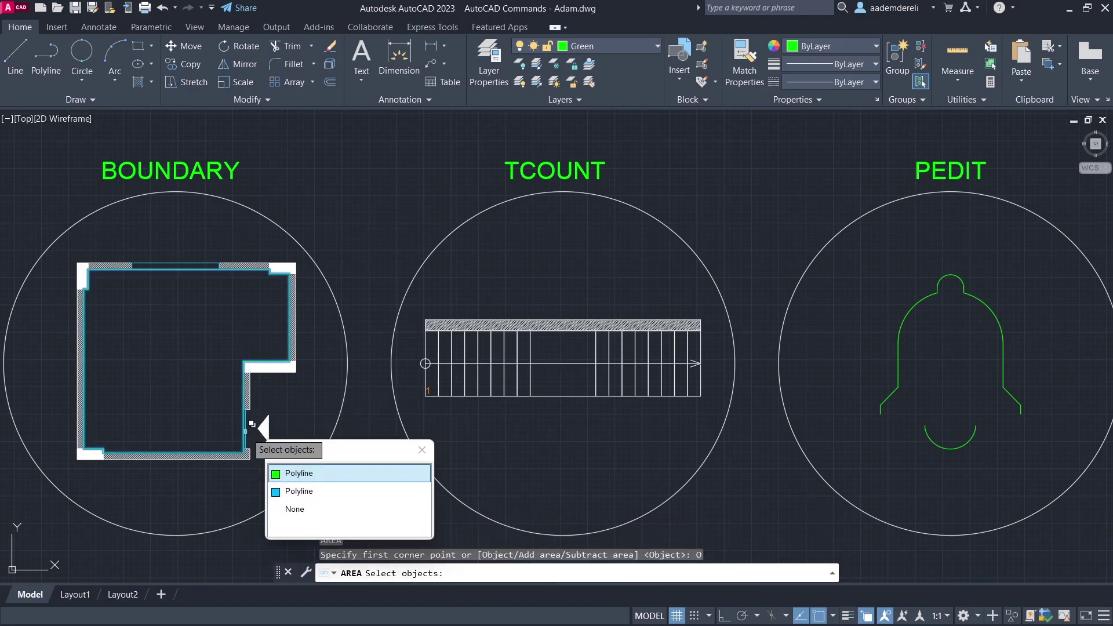
pyautogui.click(336, 476)
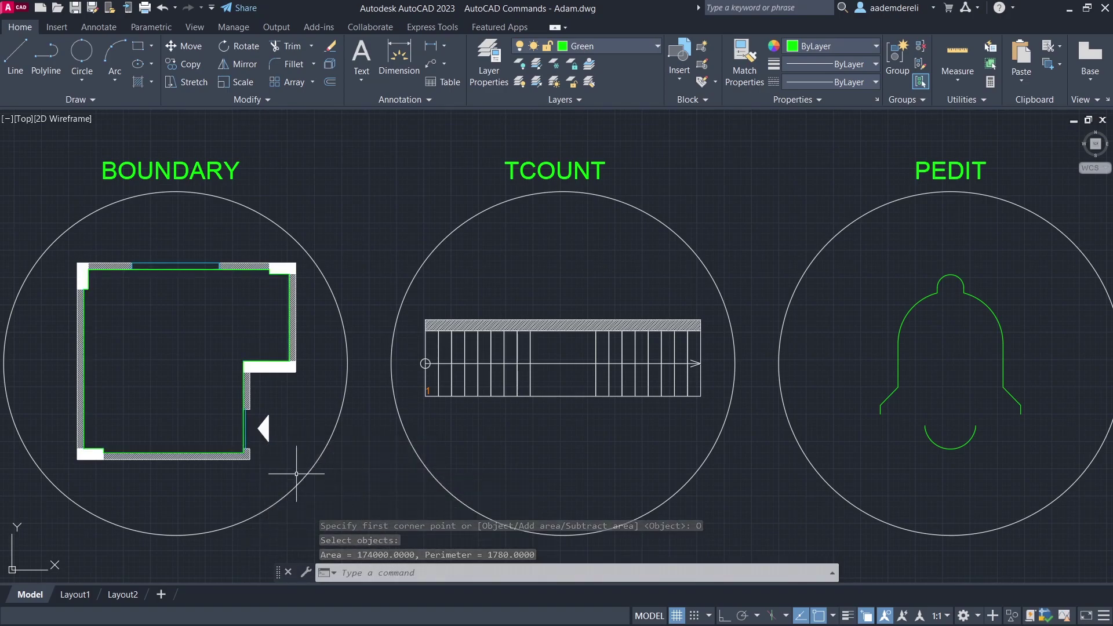
# Offset the green boundary polyline by 2 towards the inside of the room
pyautogui.click(327, 83)
pyautogui.write('2')
pyautogui.press('Return')
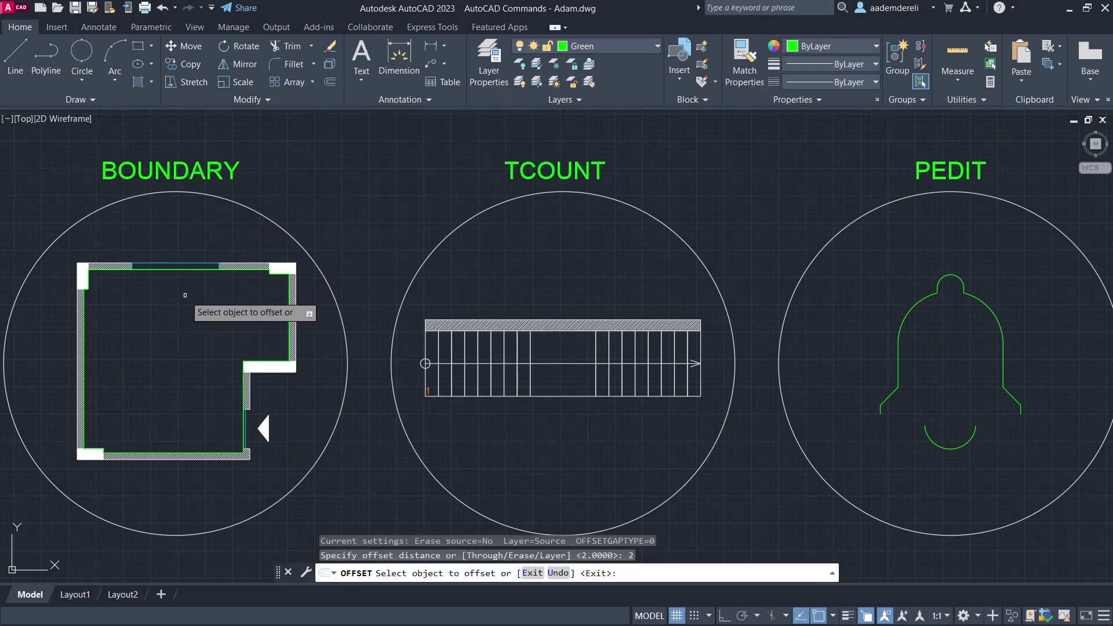
pyautogui.click(186, 269)
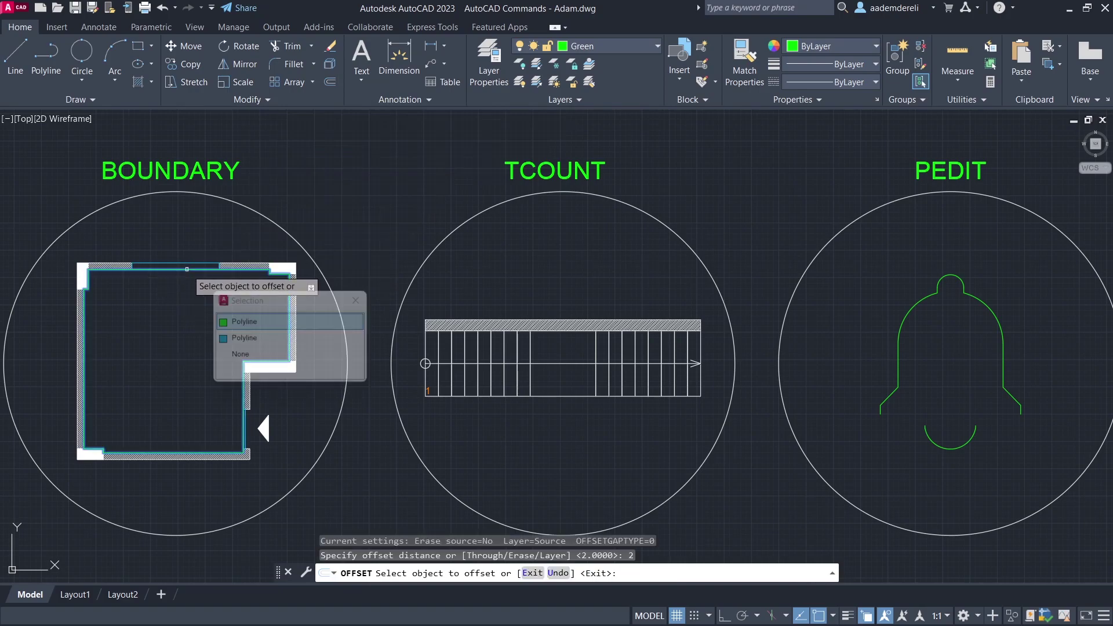
pyautogui.click(262, 323)
pyautogui.click(170, 332)
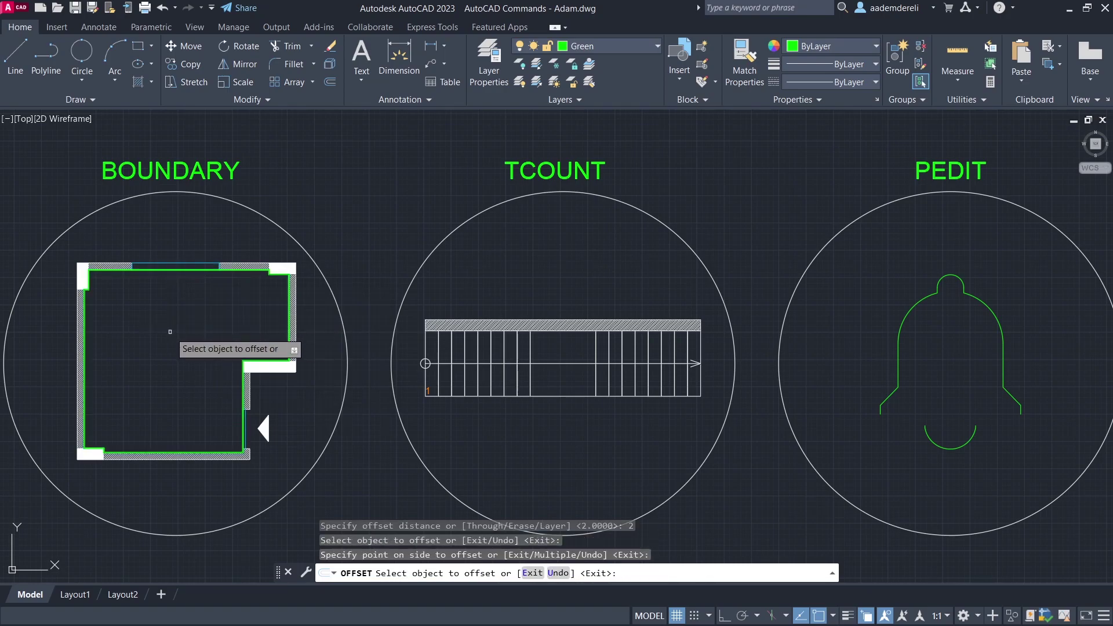
pyautogui.press('Return')
# Inspect the offset line around the room's corners and delete the original green boundary polyline lying on the wall faces
pyautogui.scroll(5, 258, 263)
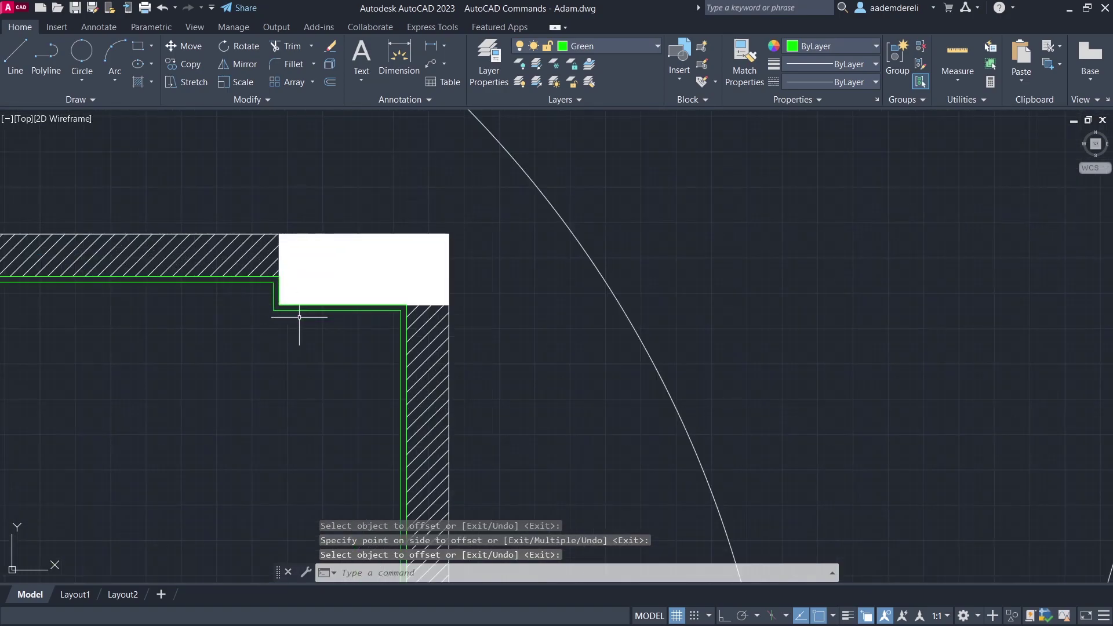
pyautogui.moveTo(327, 357); pyautogui.dragTo(346, 294, button='middle')
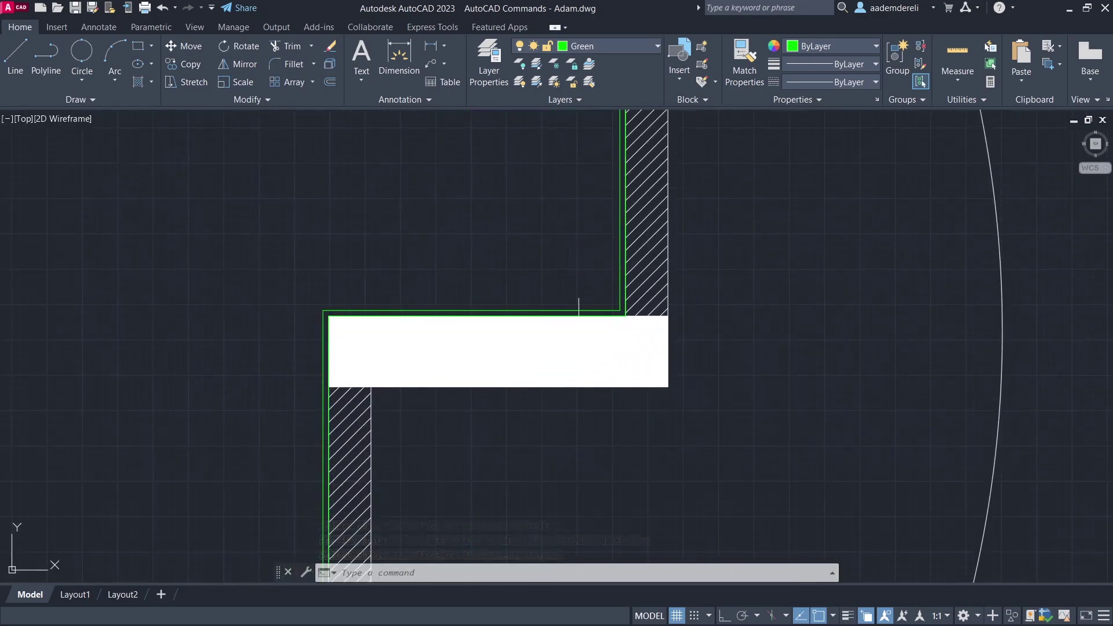
pyautogui.scroll(-4, 350, 384)
pyautogui.scroll(4, 318, 462)
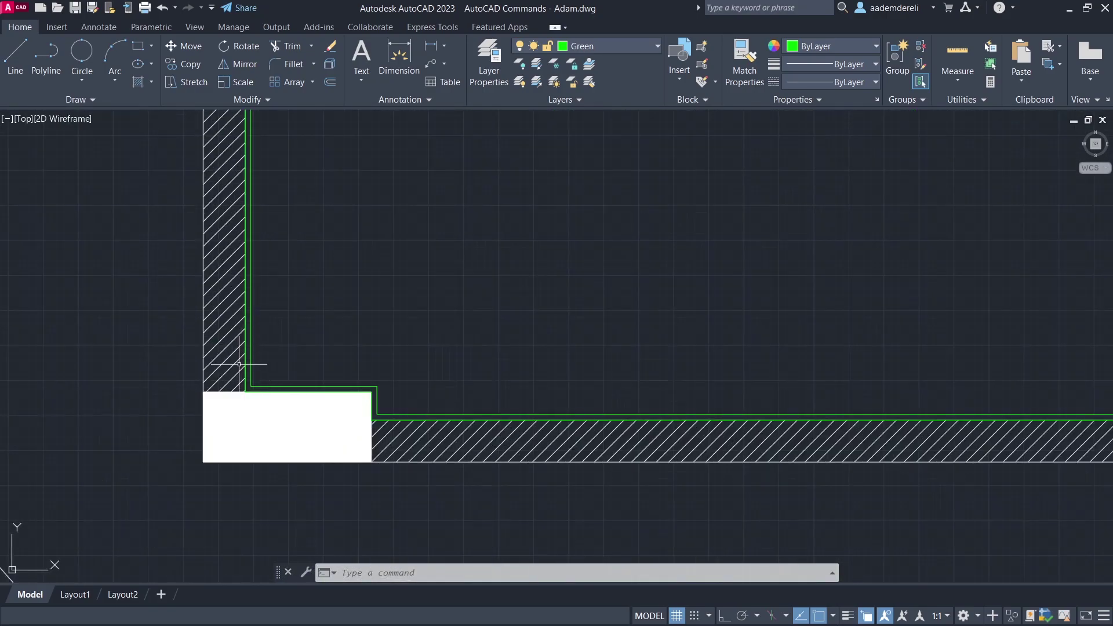
pyautogui.click(382, 426)
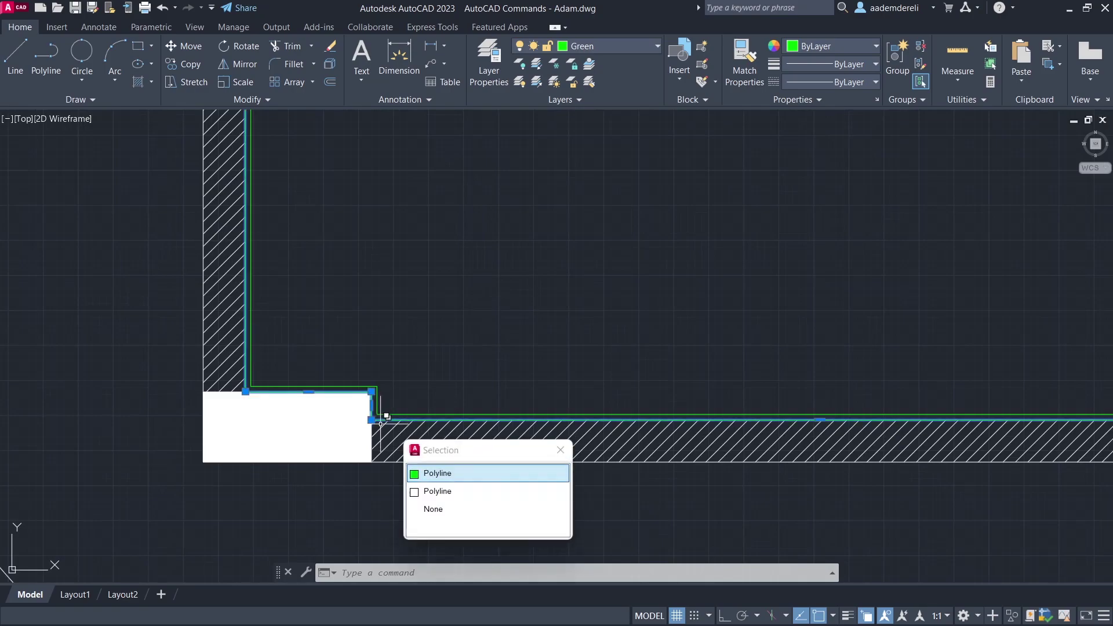
pyautogui.click(486, 478)
pyautogui.press('Delete')
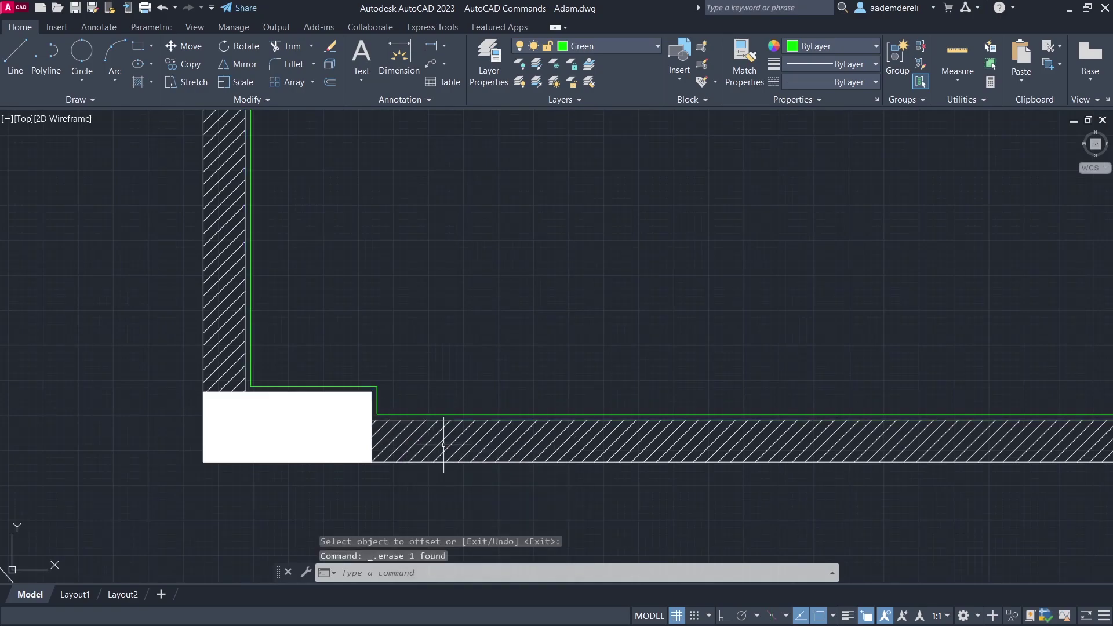
# Create a rectangular array from the orange number 1 on the first tread of the TCOUNT staircase
pyautogui.scroll(-6, 417, 413)
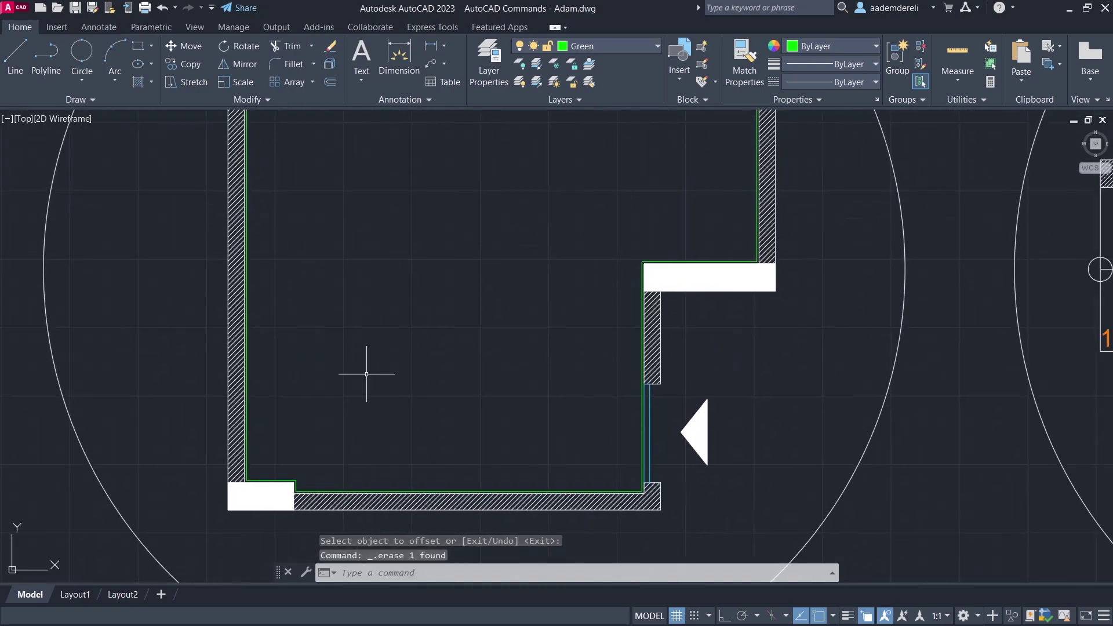
pyautogui.moveTo(816, 323)
pyautogui.mouseDown(button='middle')
pyautogui.moveTo(687, 335)
pyautogui.moveTo(382, 406)
pyautogui.mouseUp(button='middle')
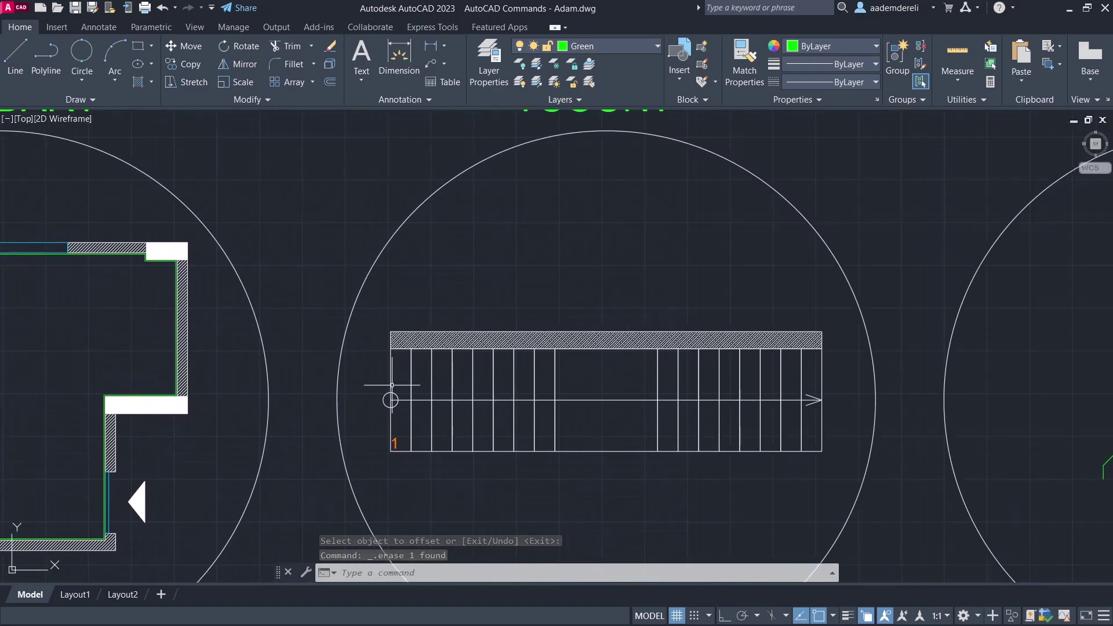
pyautogui.scroll(-2, 390, 398)
pyautogui.moveTo(460, 299); pyautogui.dragTo(461, 249, button='middle')
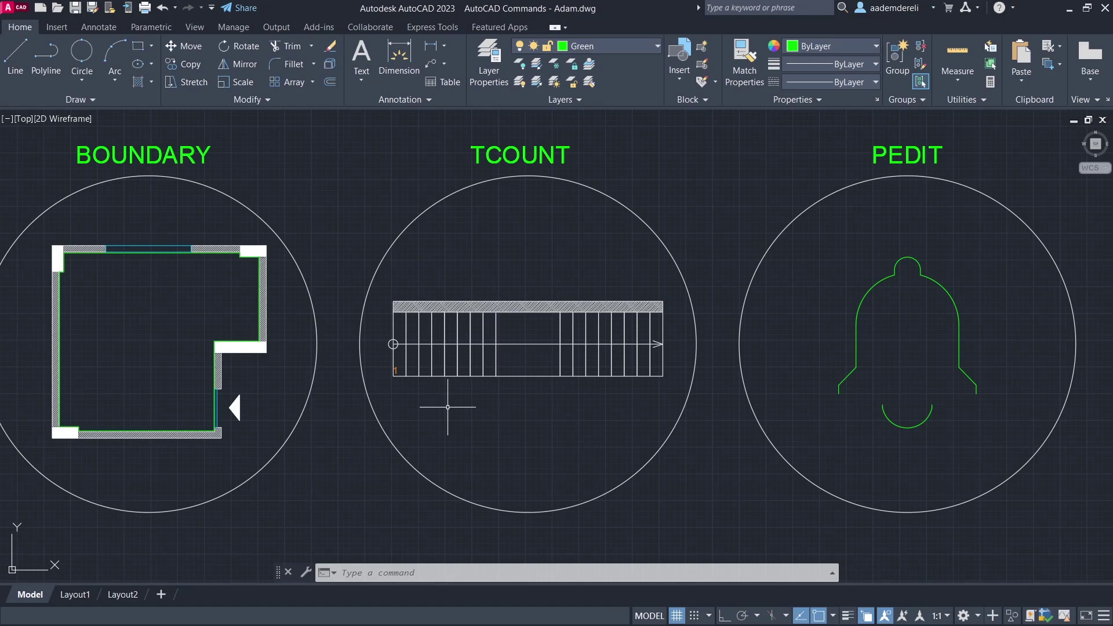
pyautogui.write('Z')
pyautogui.press('Return')
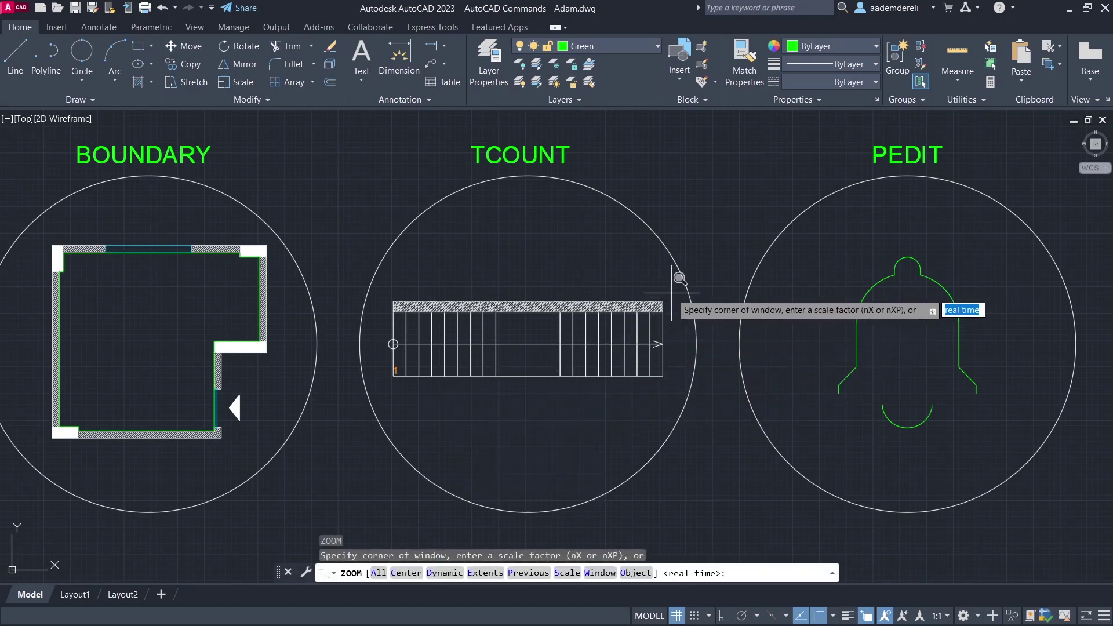
pyautogui.click(675, 290)
pyautogui.click(393, 393)
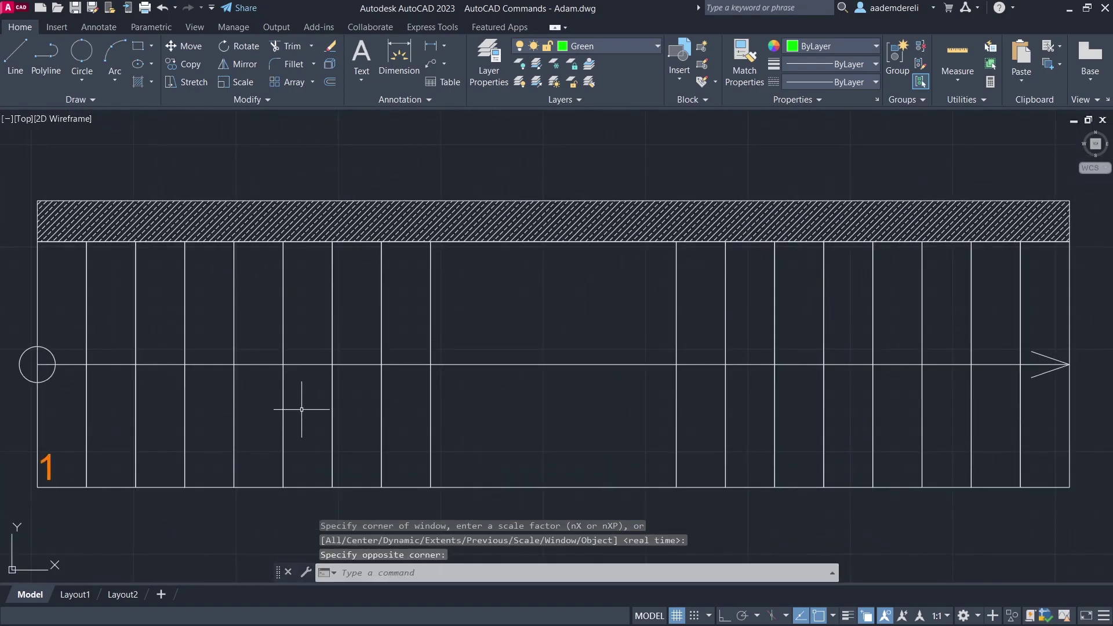
pyautogui.write('a')
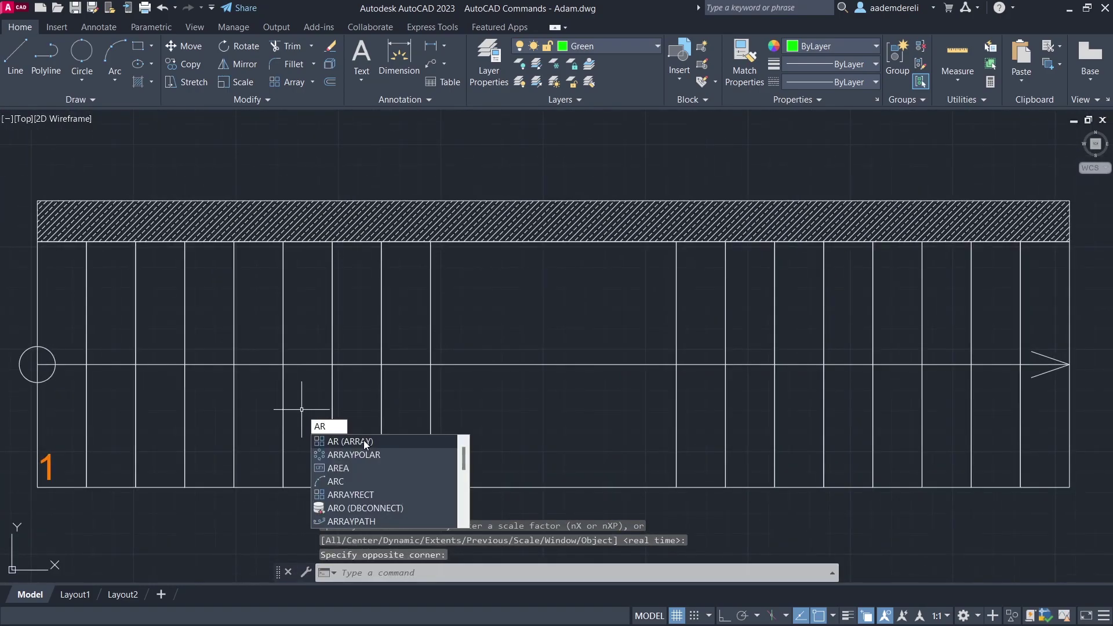
pyautogui.click(378, 442)
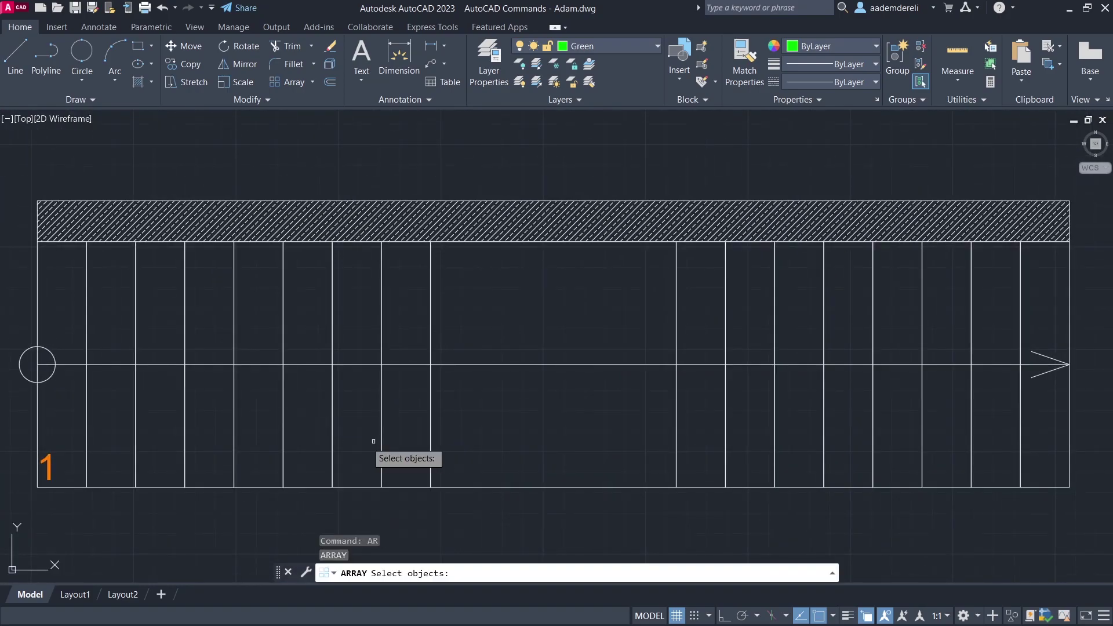
pyautogui.click(56, 463)
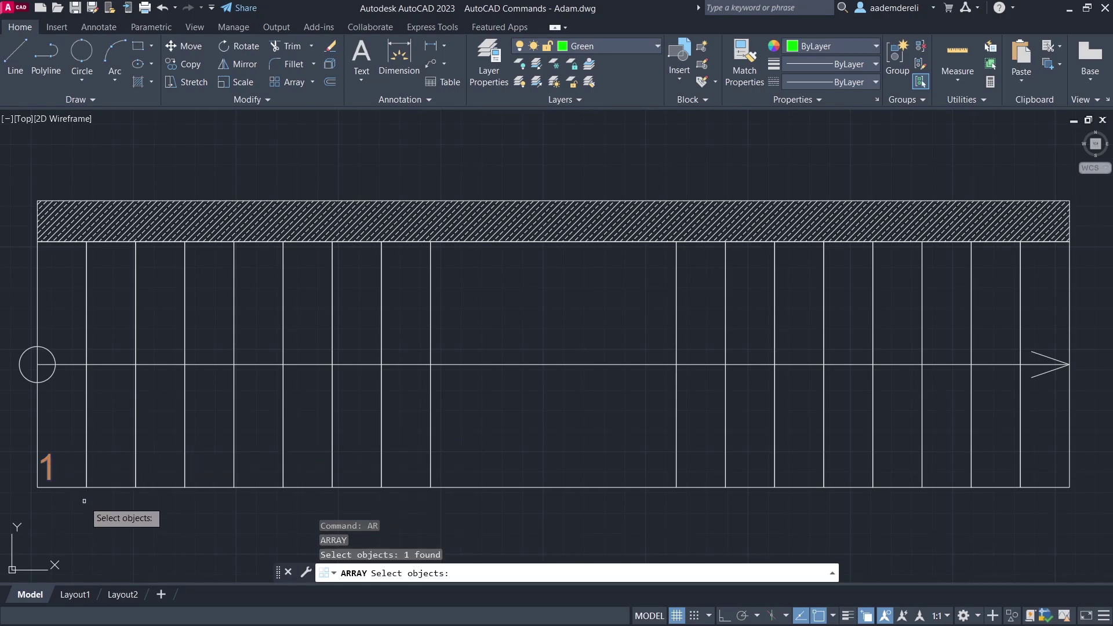
pyautogui.press('Return')
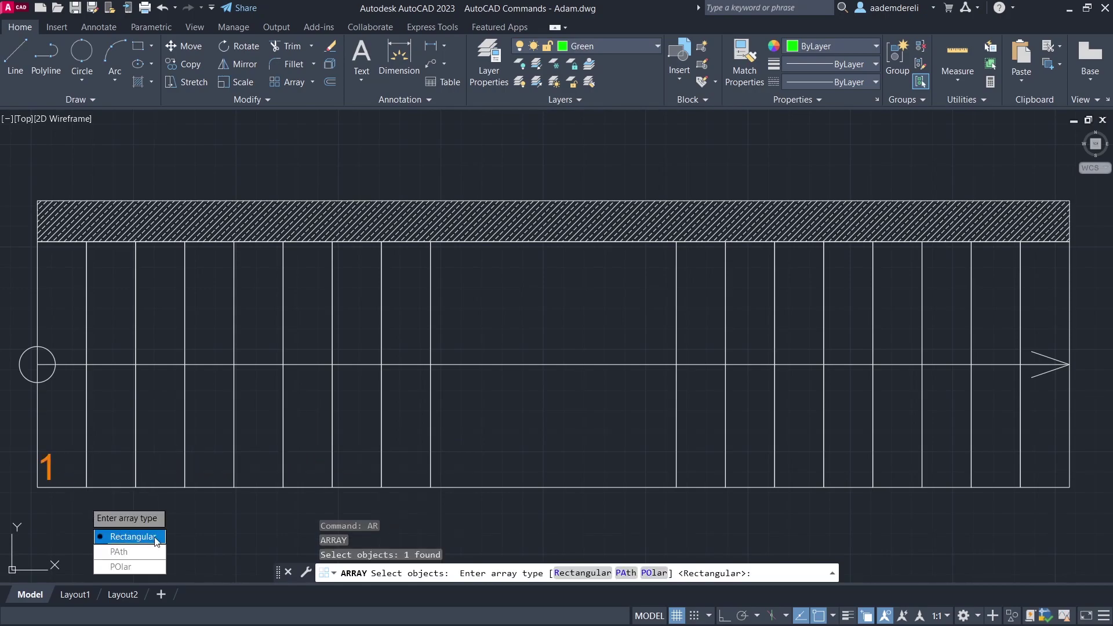
pyautogui.click(135, 536)
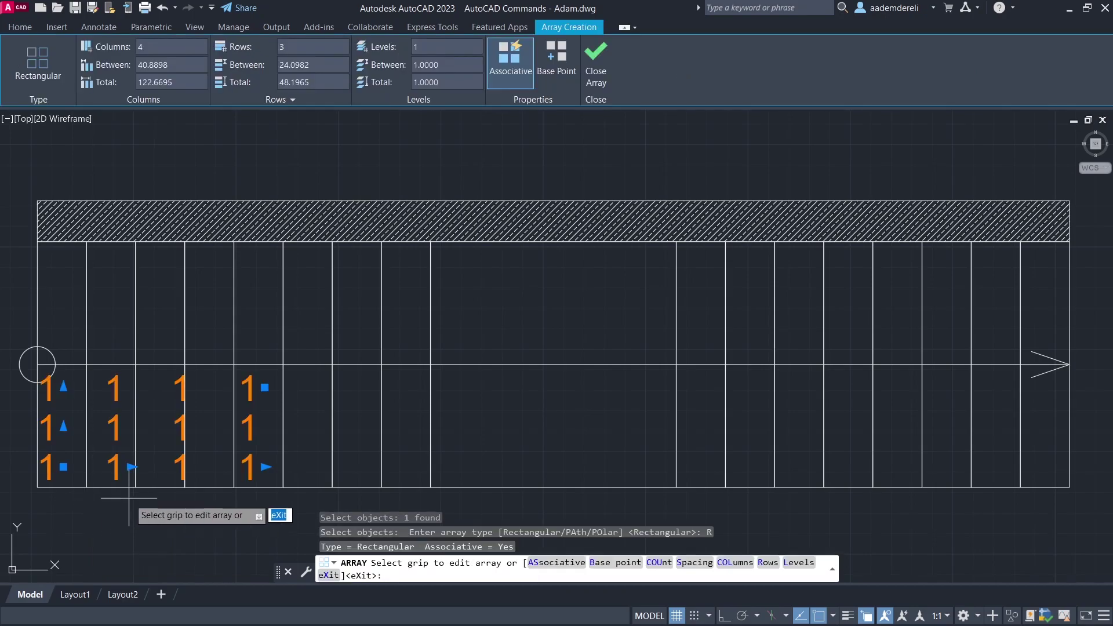
# Give the number array a single row and 14 columns, with a column spacing of 30
pyautogui.click(63, 387)
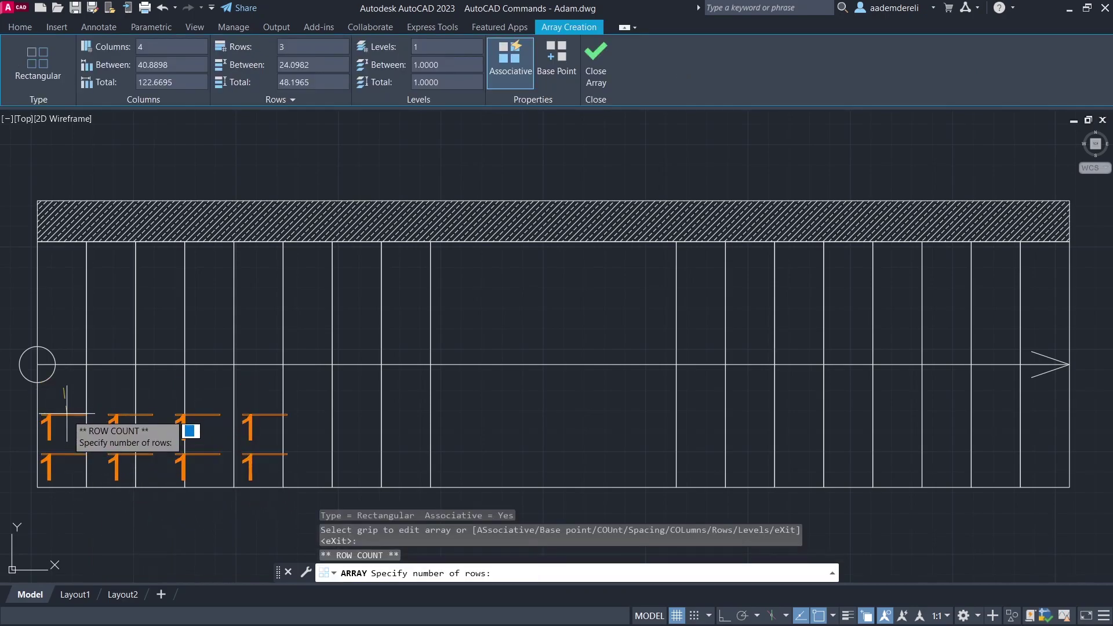
pyautogui.click(65, 457)
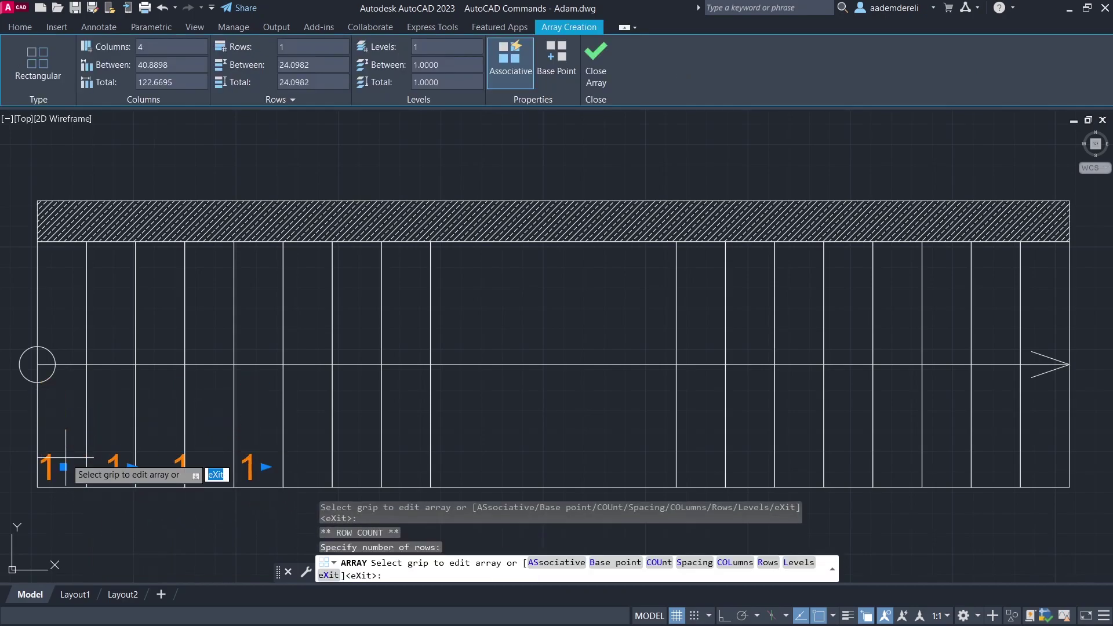
pyautogui.click(260, 465)
pyautogui.click(939, 464)
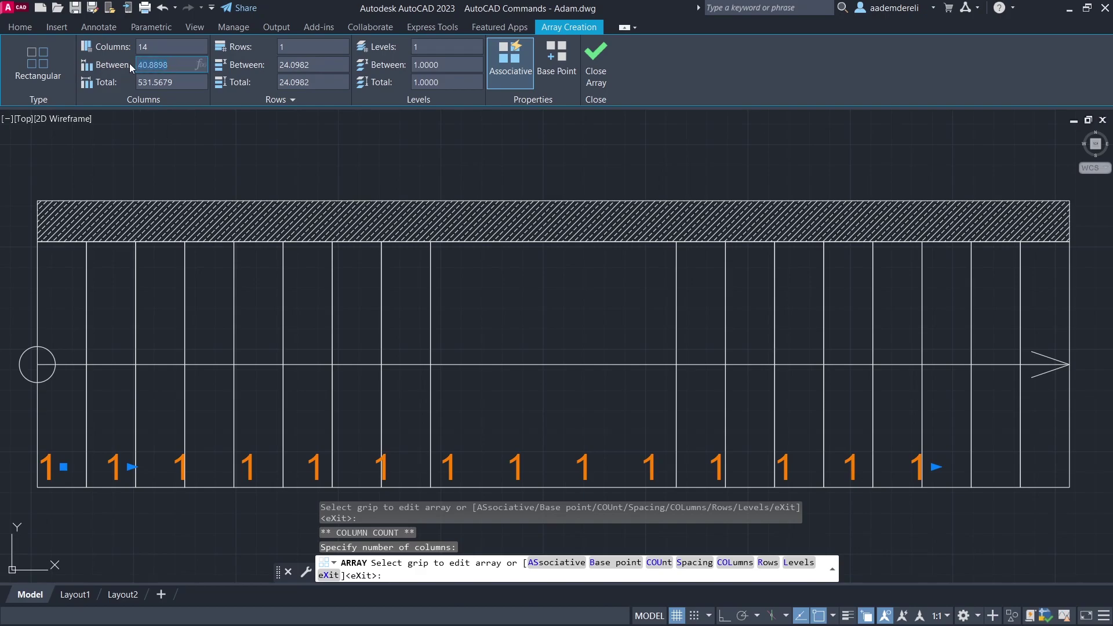
pyautogui.write('30')
pyautogui.press('Return')
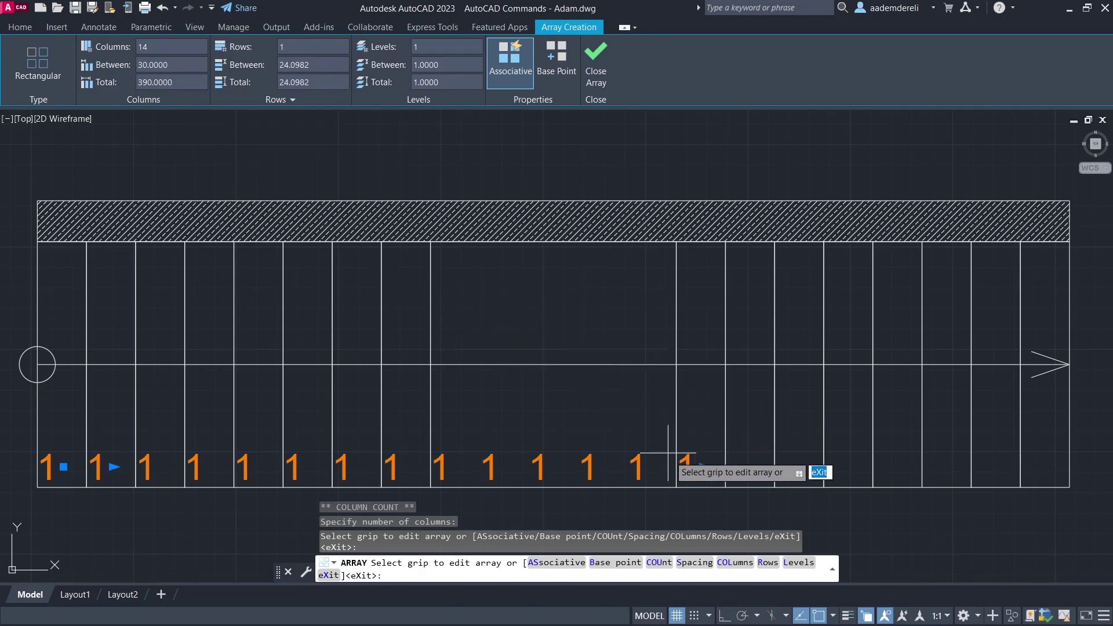
# Extend the number array along the staircase to 22 columns and finish the array
pyautogui.click(705, 466)
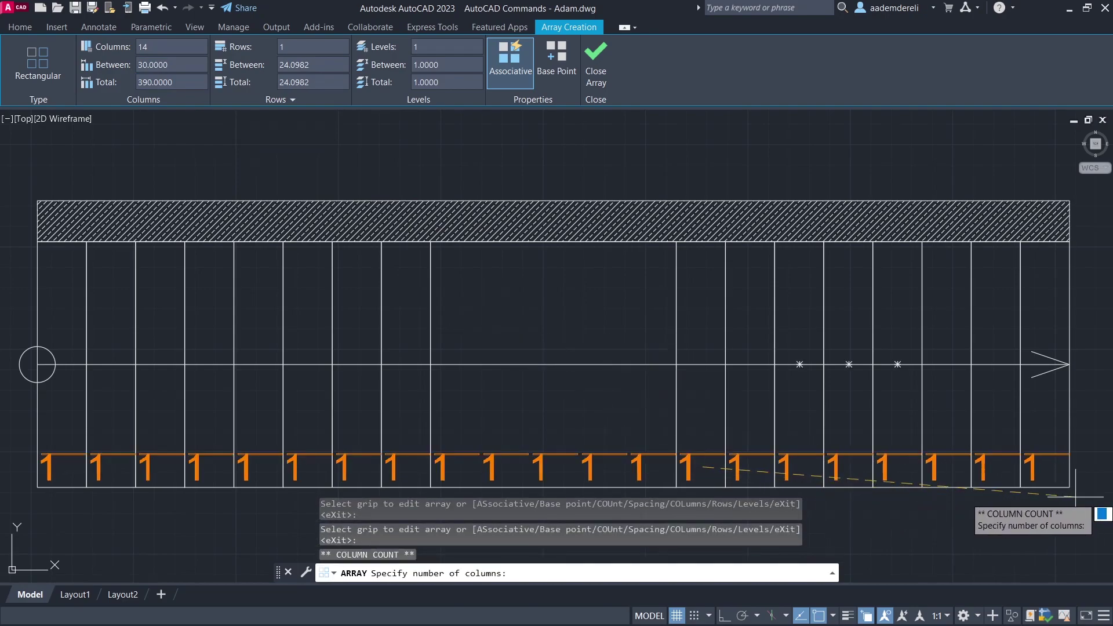
pyautogui.click(1097, 483)
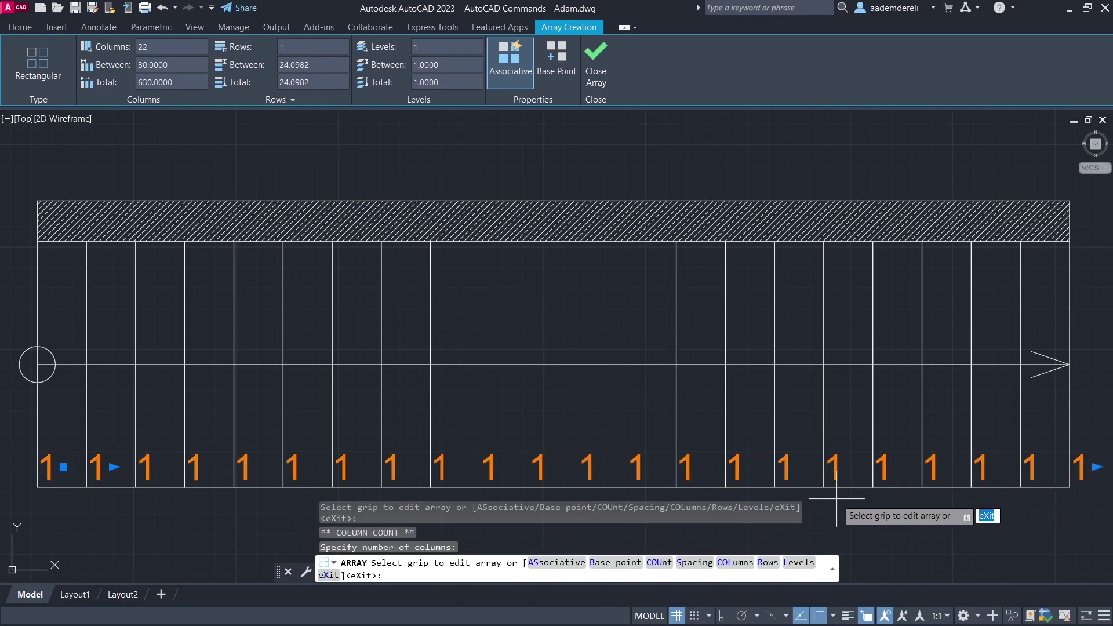
pyautogui.press('Return')
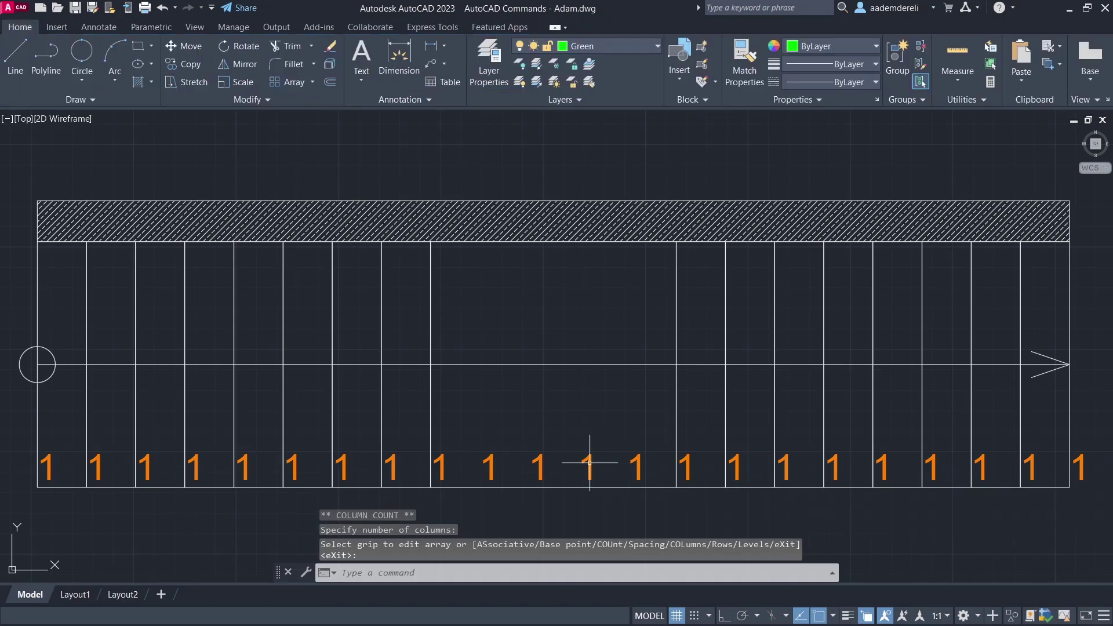
# Explode the number array and delete the four 1s lying on the landing between the two flights
pyautogui.click(590, 462)
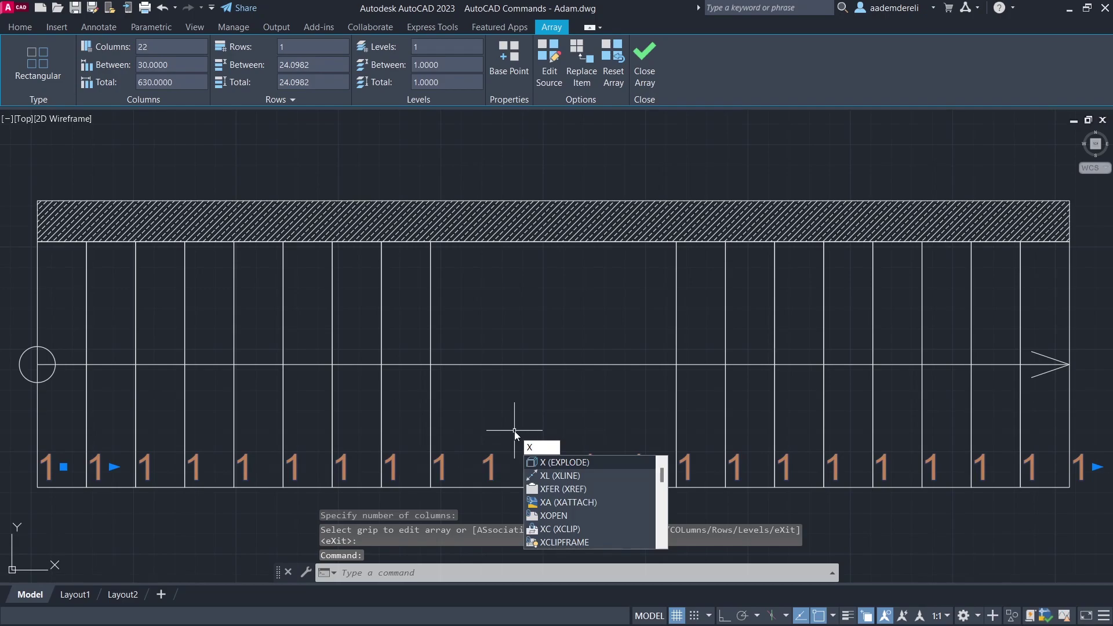
pyautogui.press('Return')
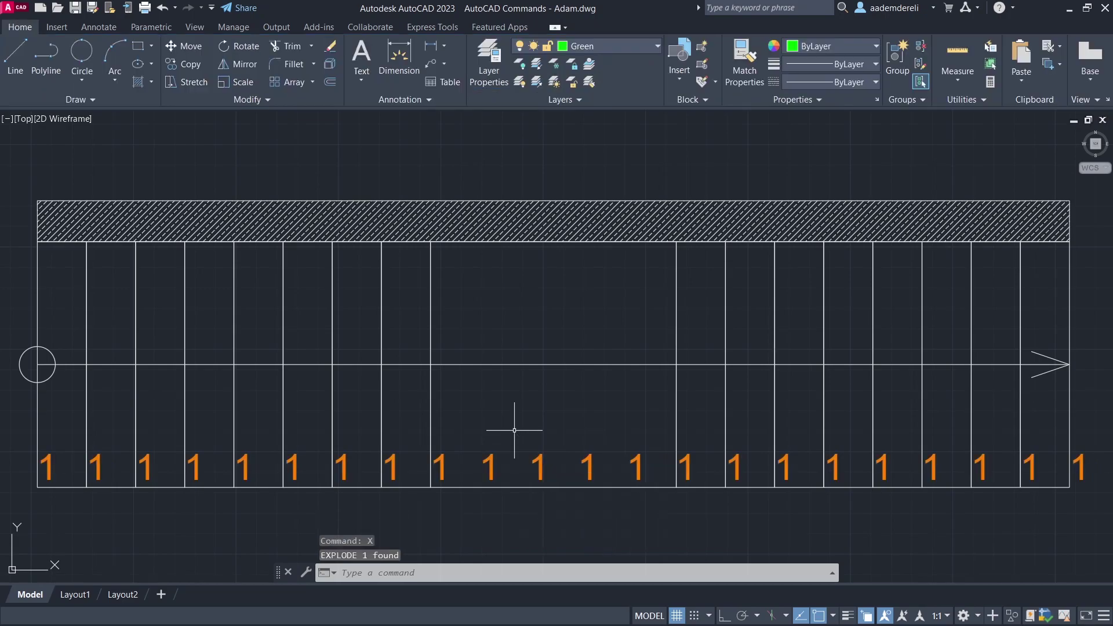
pyautogui.click(467, 425)
pyautogui.click(664, 515)
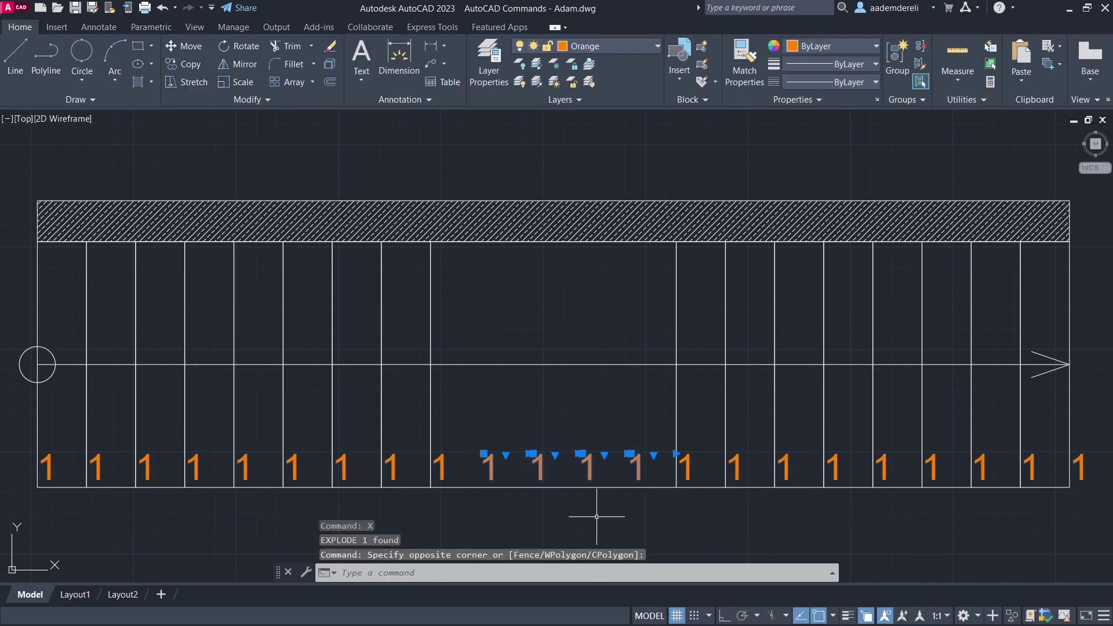
pyautogui.press('Delete')
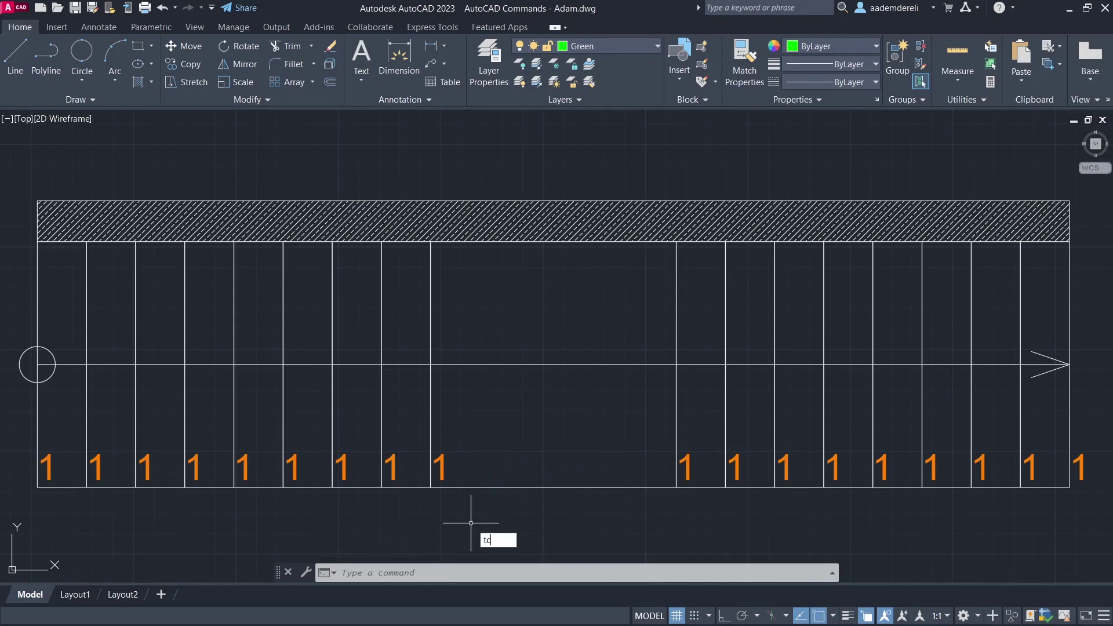
# Number the tread texts with TCOUNT, sorted by X, starting at 1 with increment 1 and overwriting the existing text
pyautogui.click(530, 556)
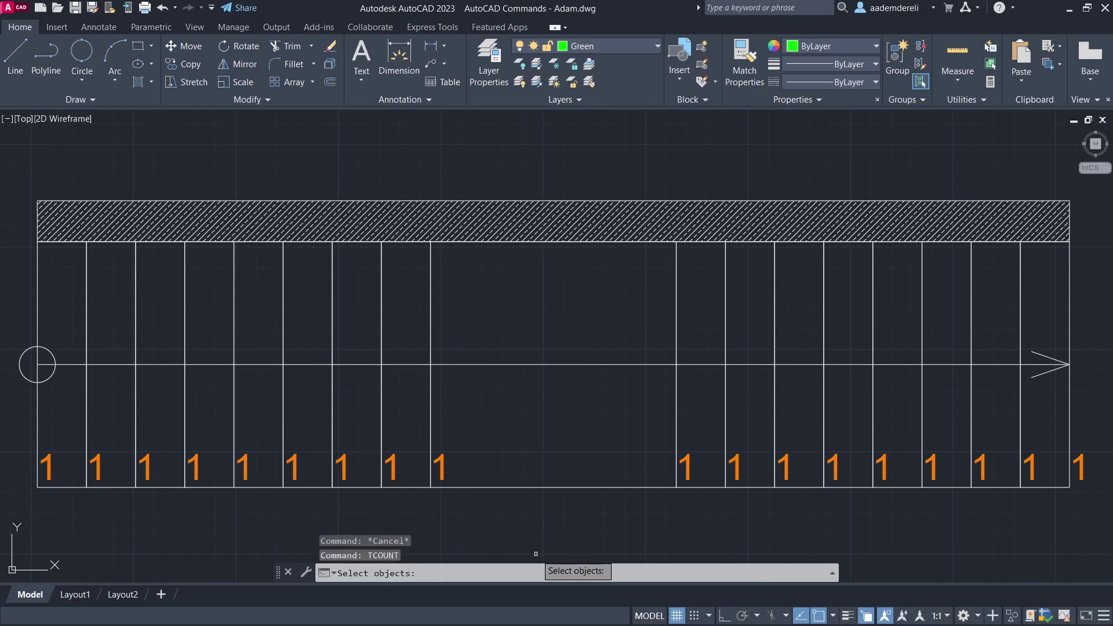
pyautogui.click(21, 506)
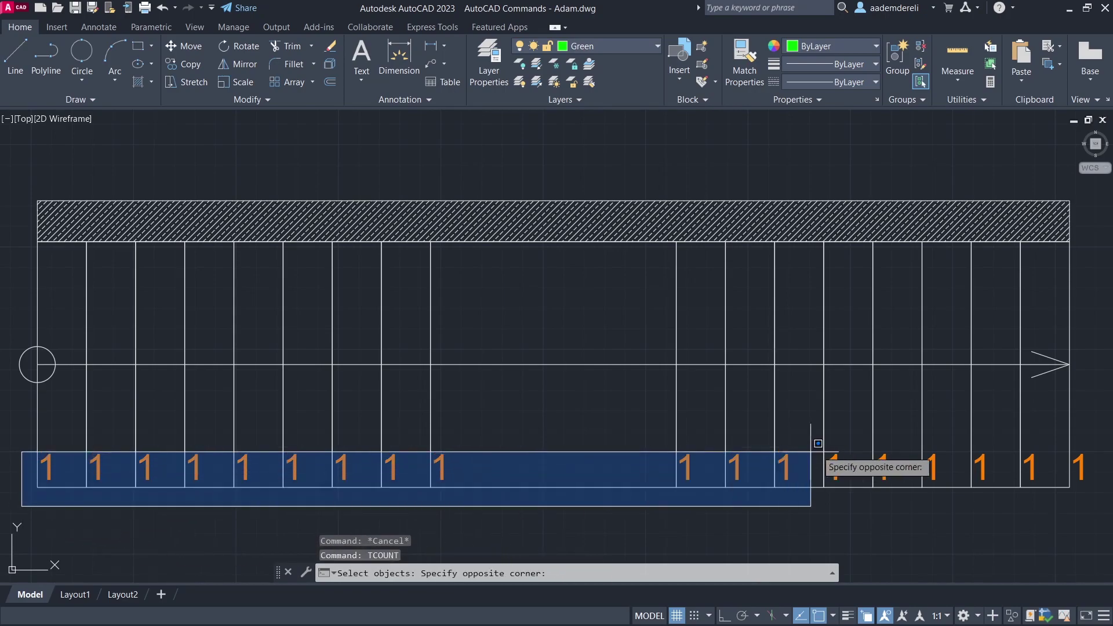
pyautogui.click(1064, 415)
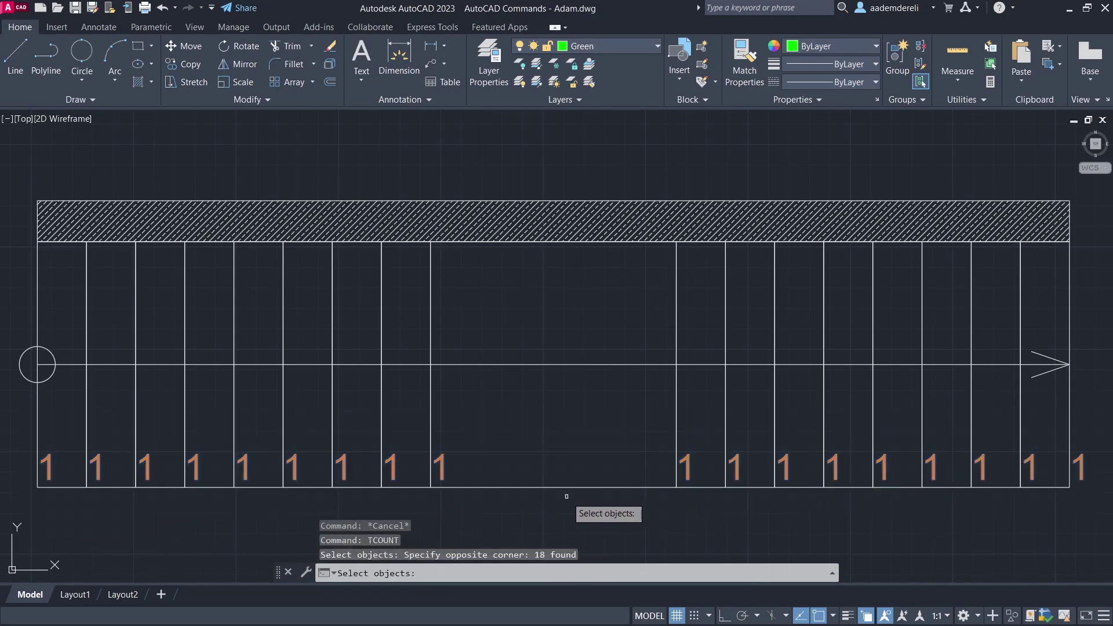
pyautogui.press('Return')
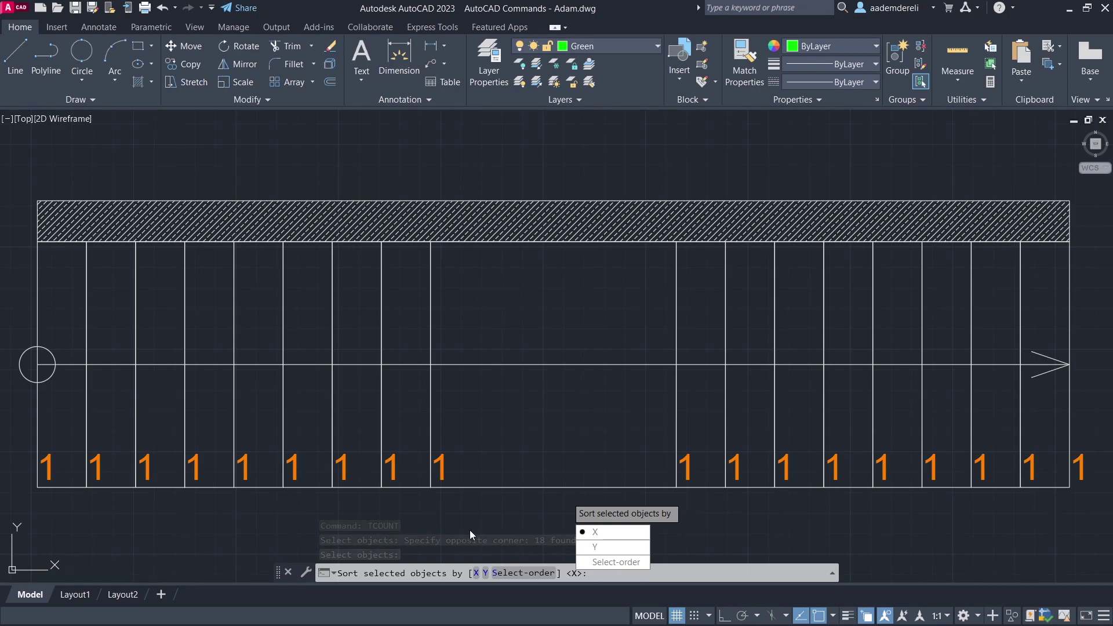
pyautogui.click(615, 533)
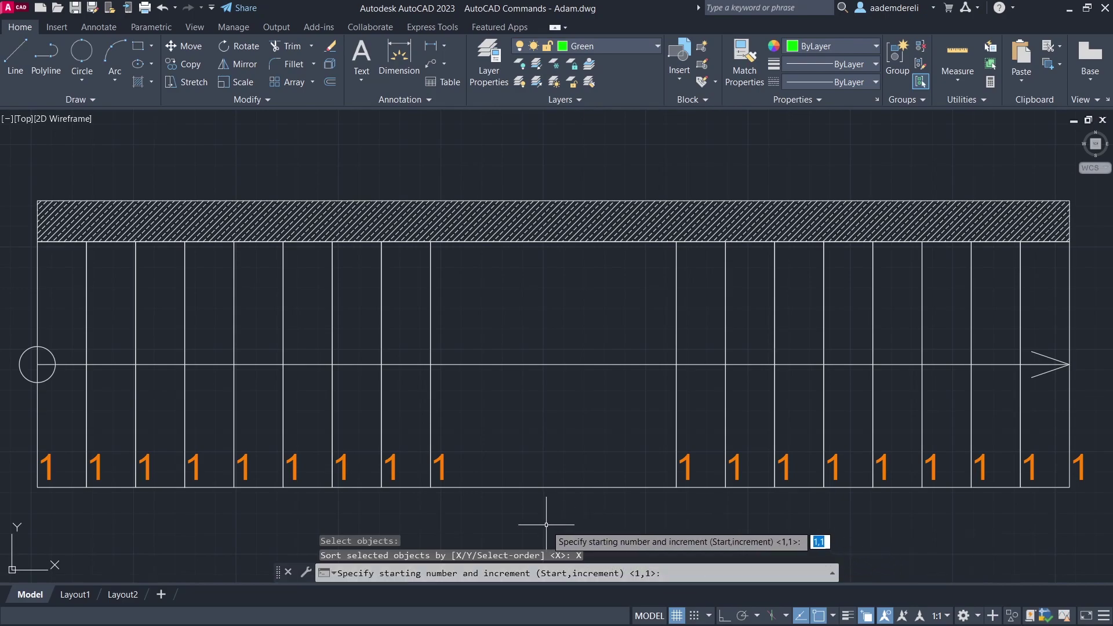
pyautogui.press('Return')
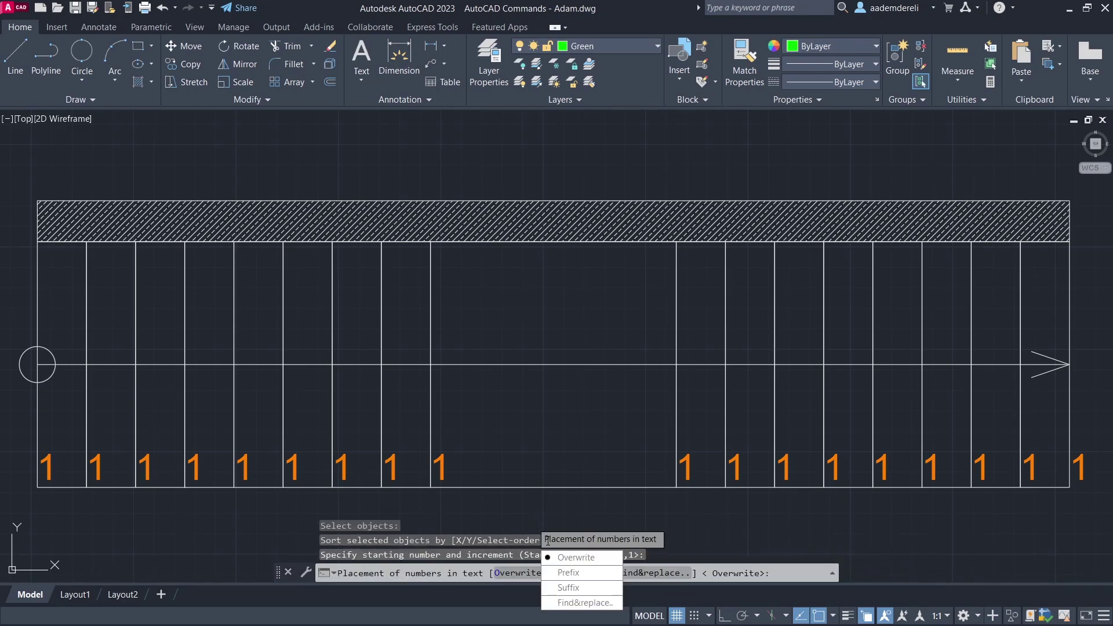
pyautogui.click(602, 559)
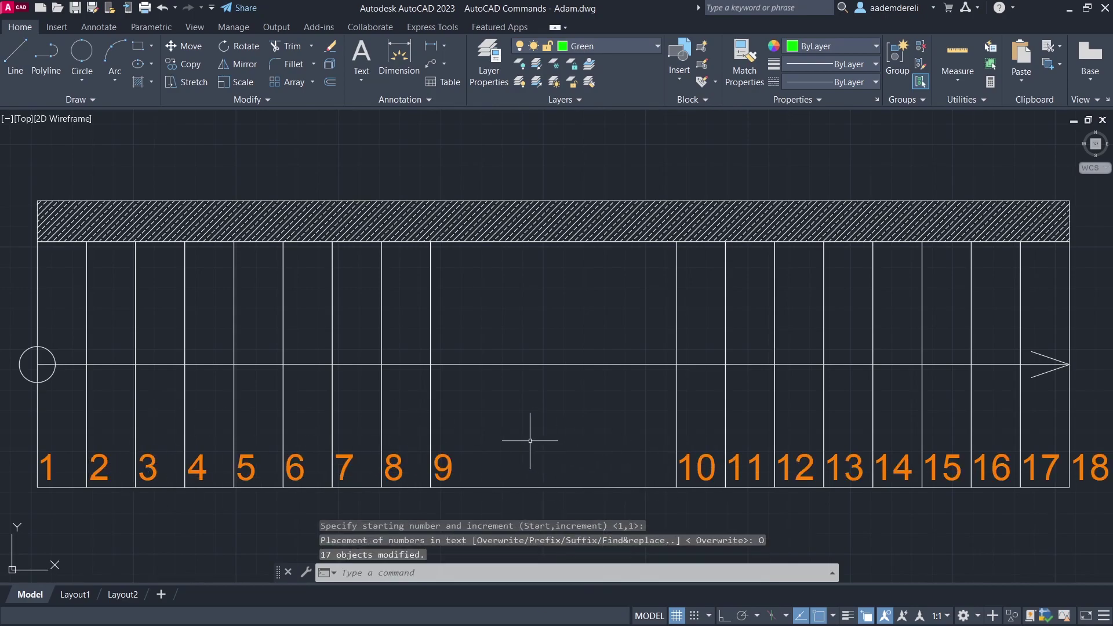
# Close the open bell-shaped polyline in the PEDIT example with the Close option of PEDIT
pyautogui.scroll(-6, 530, 441)
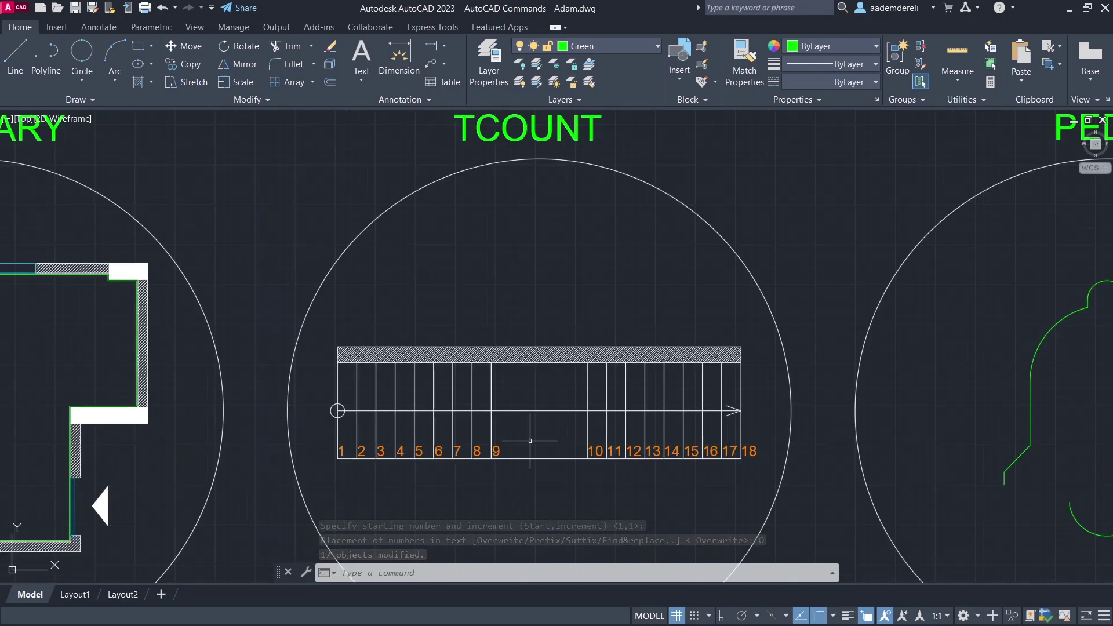
pyautogui.moveTo(838, 423)
pyautogui.mouseDown(button='middle')
pyautogui.moveTo(597, 381)
pyautogui.moveTo(449, 382)
pyautogui.moveTo(470, 377)
pyautogui.mouseUp(button='middle')
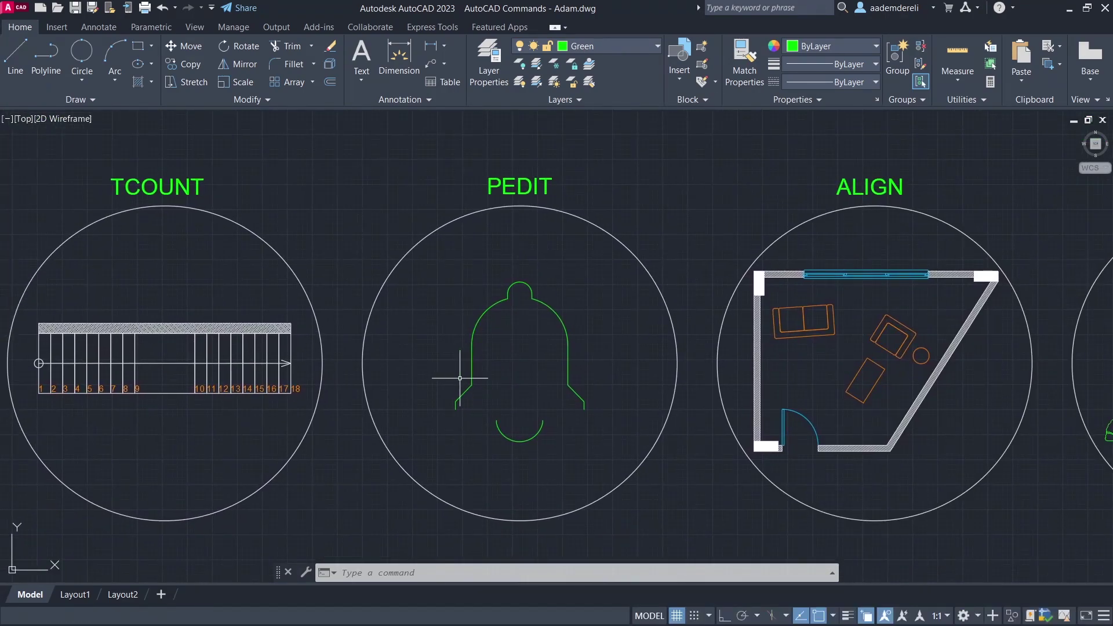
pyautogui.scroll(2, 453, 382)
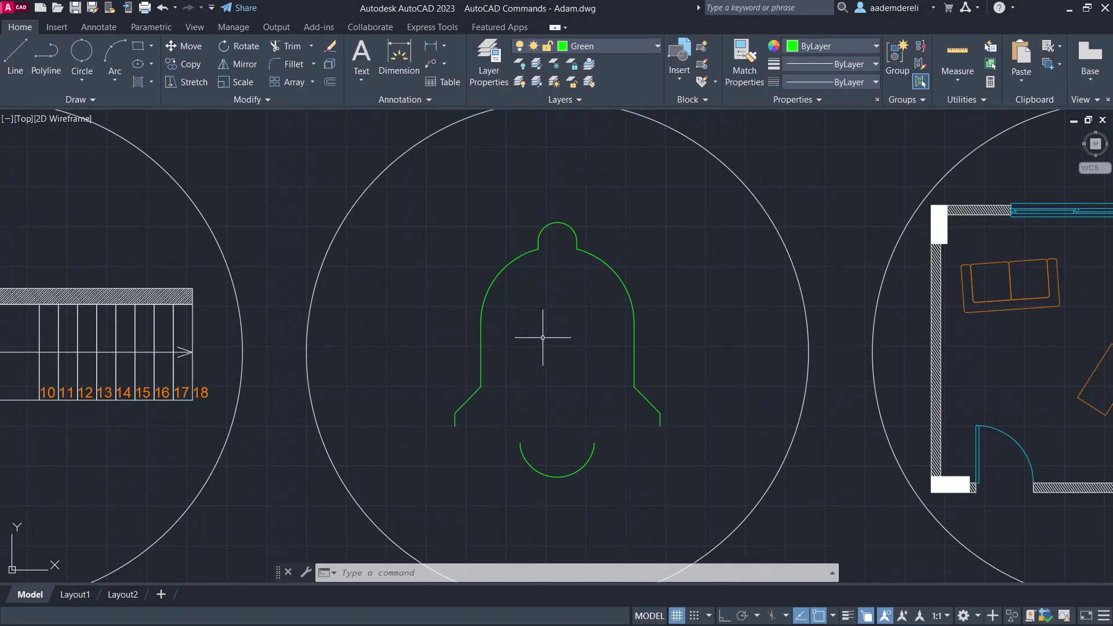
pyautogui.moveTo(542, 337); pyautogui.dragTo(521, 398, button='middle')
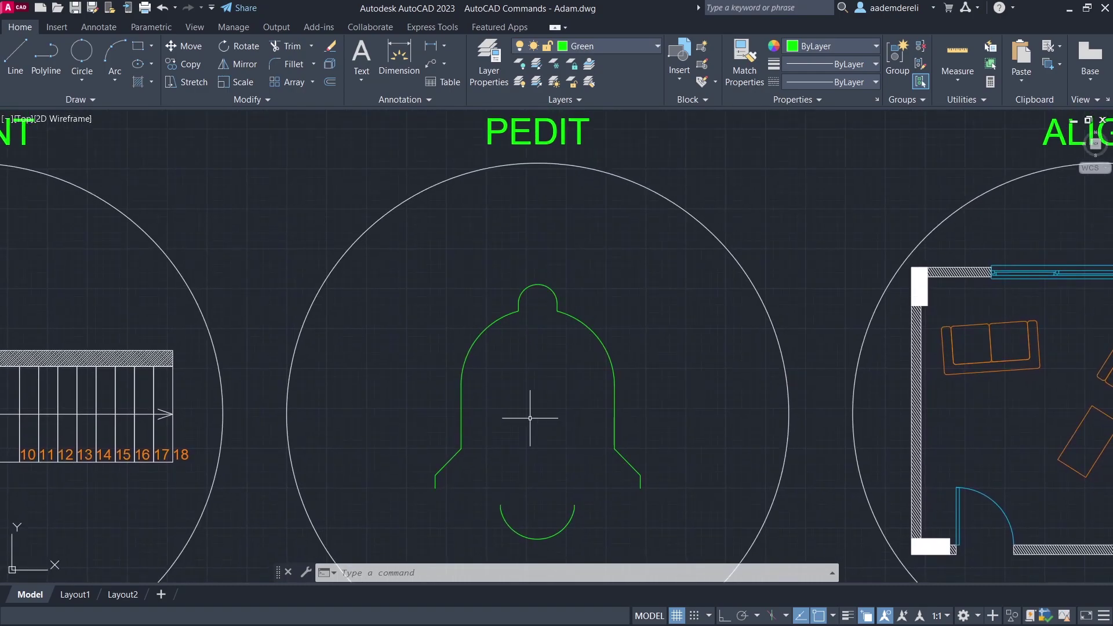
pyautogui.write('p')
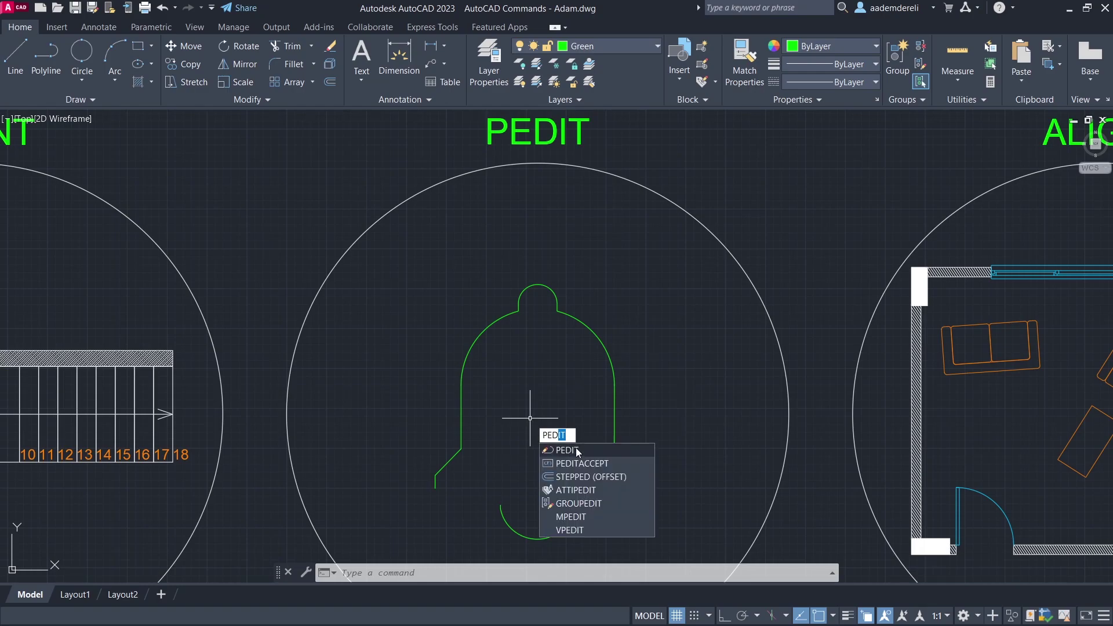
pyautogui.click(587, 452)
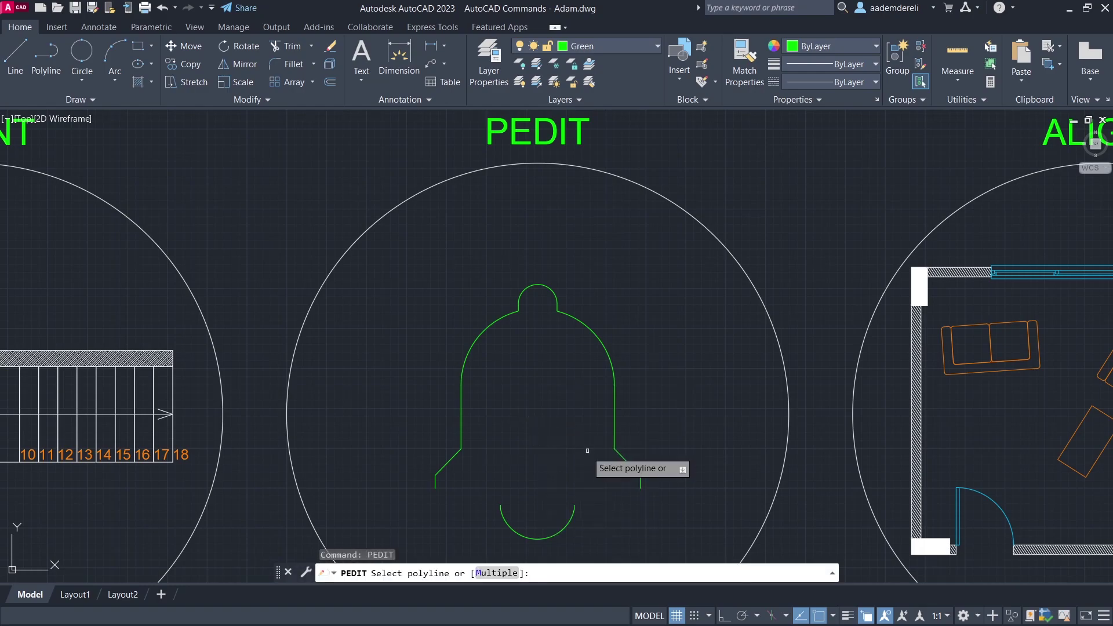
pyautogui.click(628, 461)
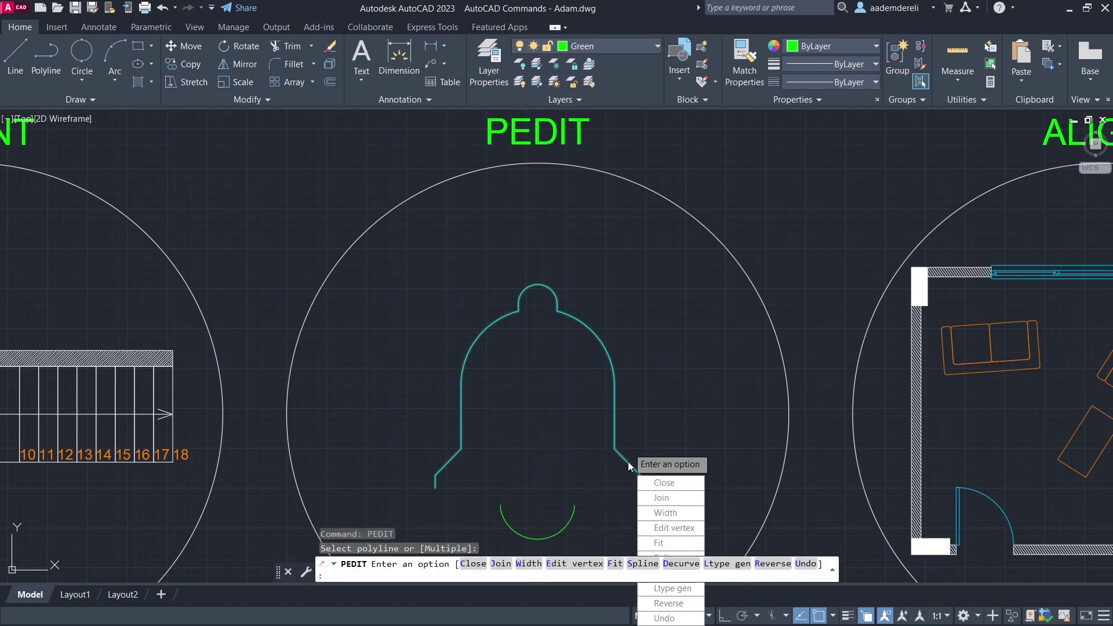
pyautogui.click(694, 485)
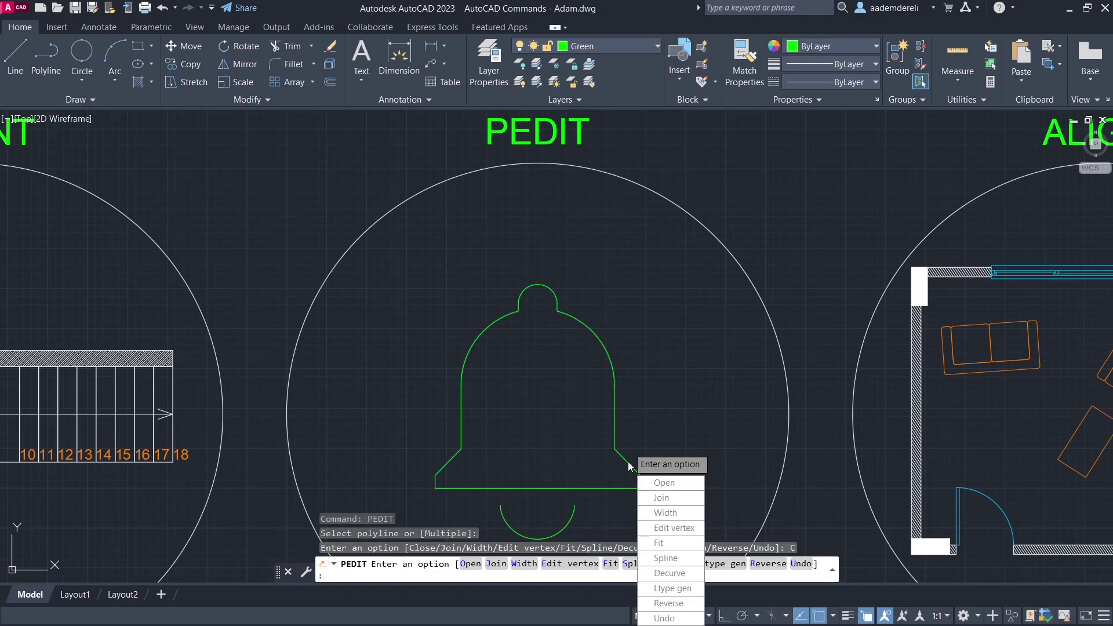
pyautogui.press('Return')
# Close the clapper arc below the bell with PEDIT's Close option
pyautogui.moveTo(599, 460); pyautogui.dragTo(610, 432, button='middle')
pyautogui.press('Return')
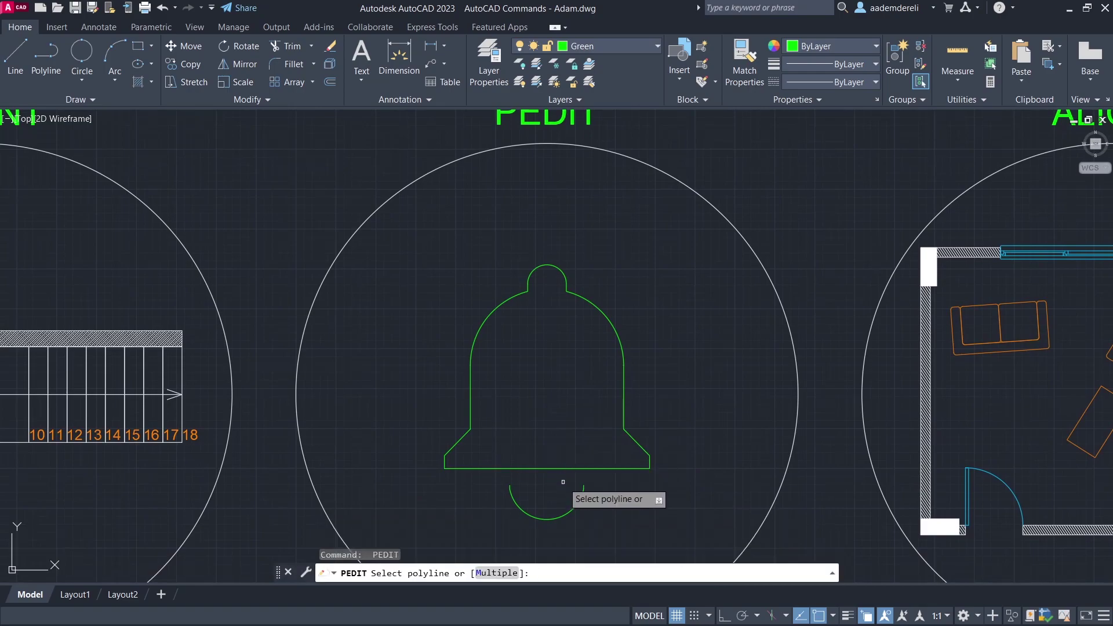
pyautogui.click(583, 490)
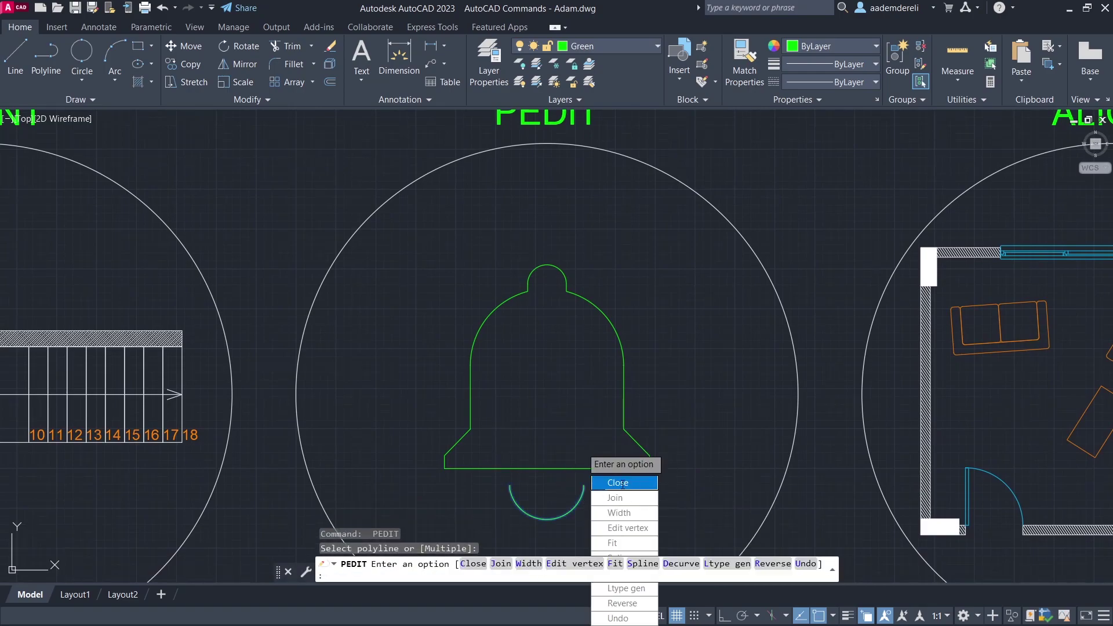
pyautogui.click(640, 488)
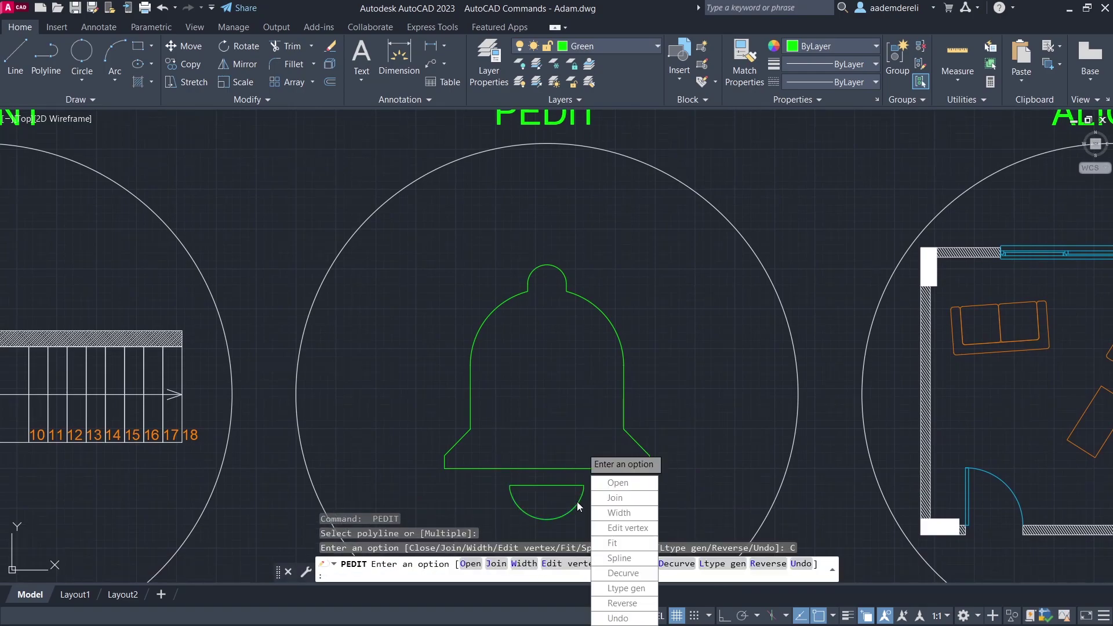
pyautogui.press('Return')
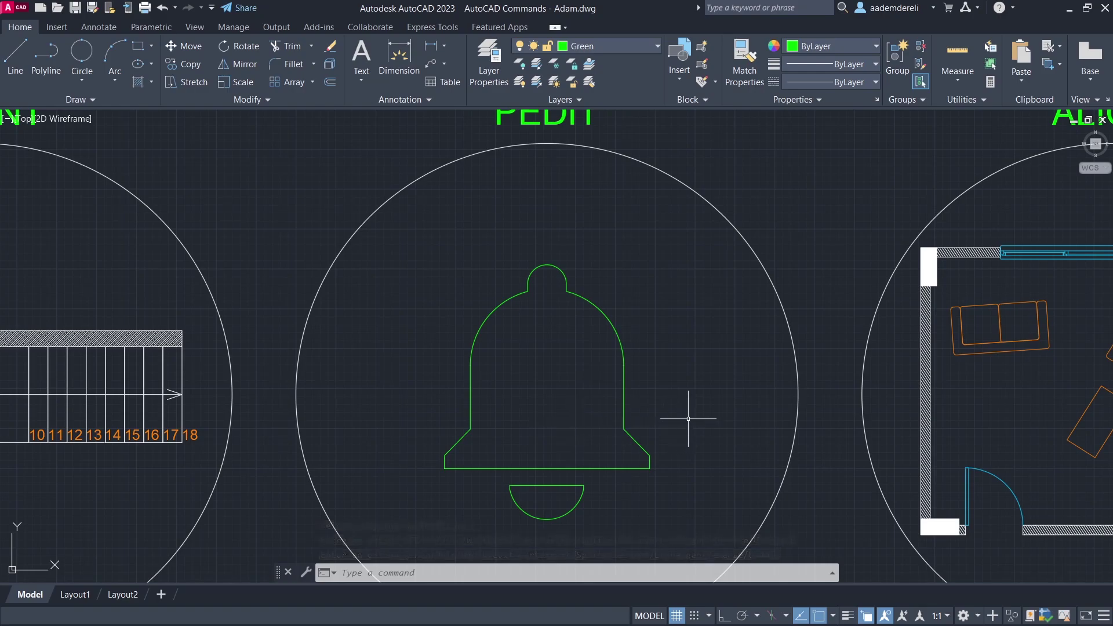
# Align the sofa's back edge with the inner face of the slanted wall using ALIGN with two point pairs, without scaling
pyautogui.moveTo(849, 394); pyautogui.dragTo(464, 380, button='middle')
pyautogui.moveTo(551, 377); pyautogui.dragTo(499, 377, button='middle')
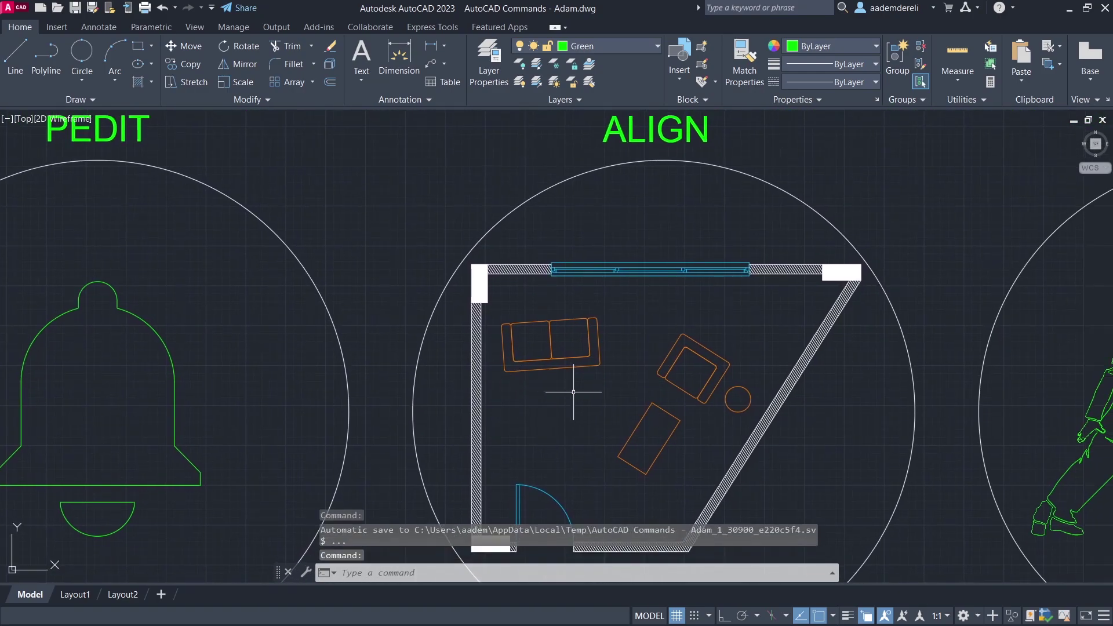
pyautogui.scroll(-3, 574, 392)
pyautogui.moveTo(576, 378); pyautogui.dragTo(539, 344, button='middle')
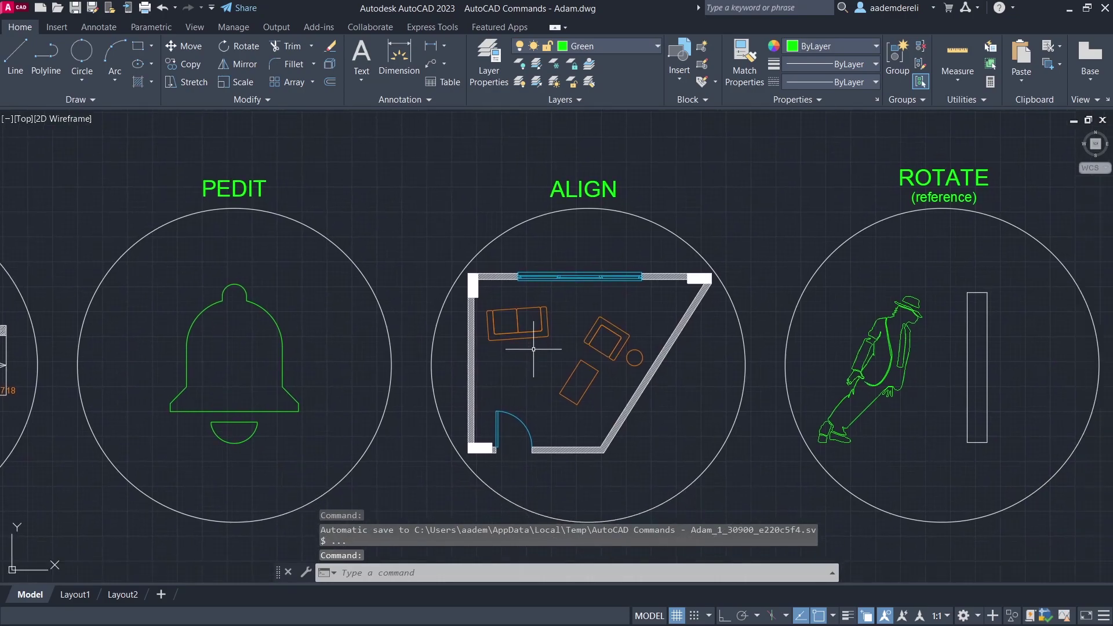
pyautogui.write('ALI')
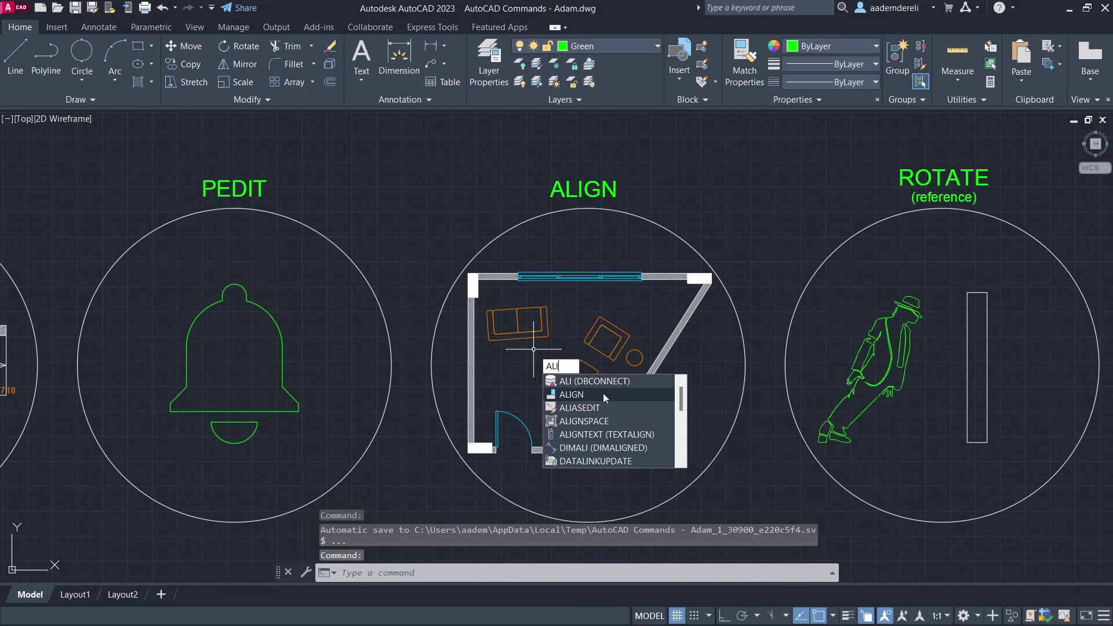
pyautogui.click(603, 395)
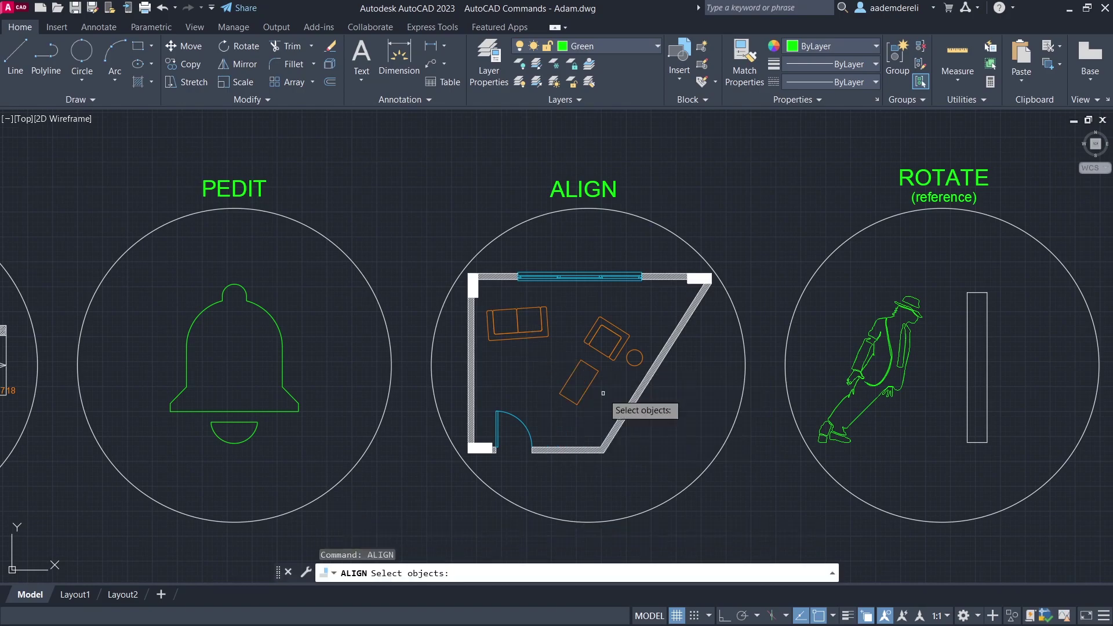
pyautogui.click(536, 336)
pyautogui.press('Return')
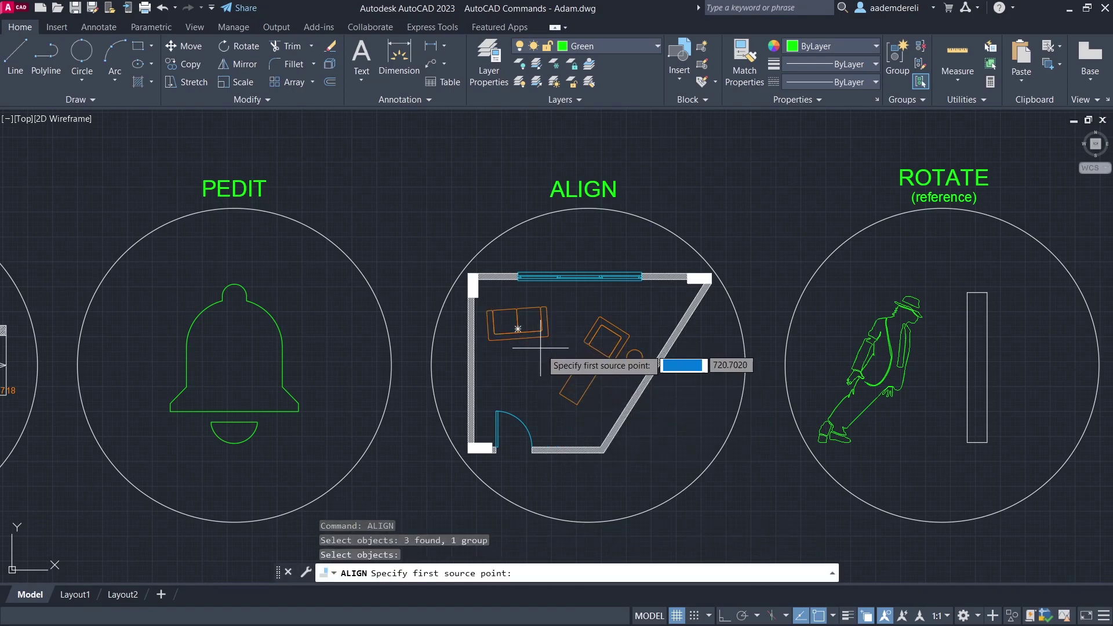
pyautogui.scroll(2, 541, 349)
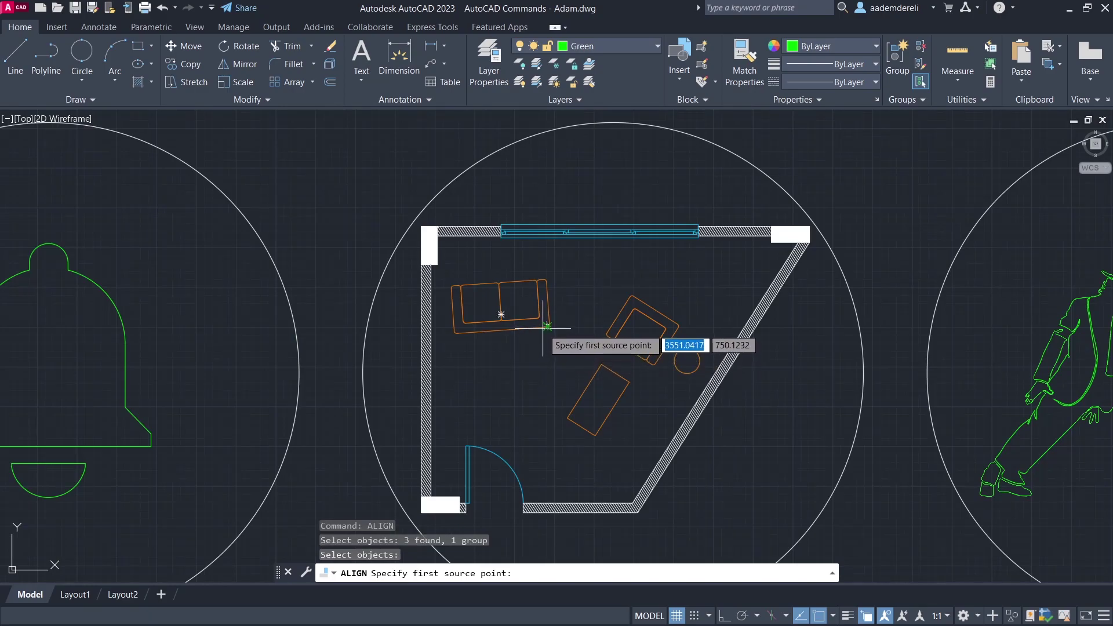
pyautogui.click(543, 329)
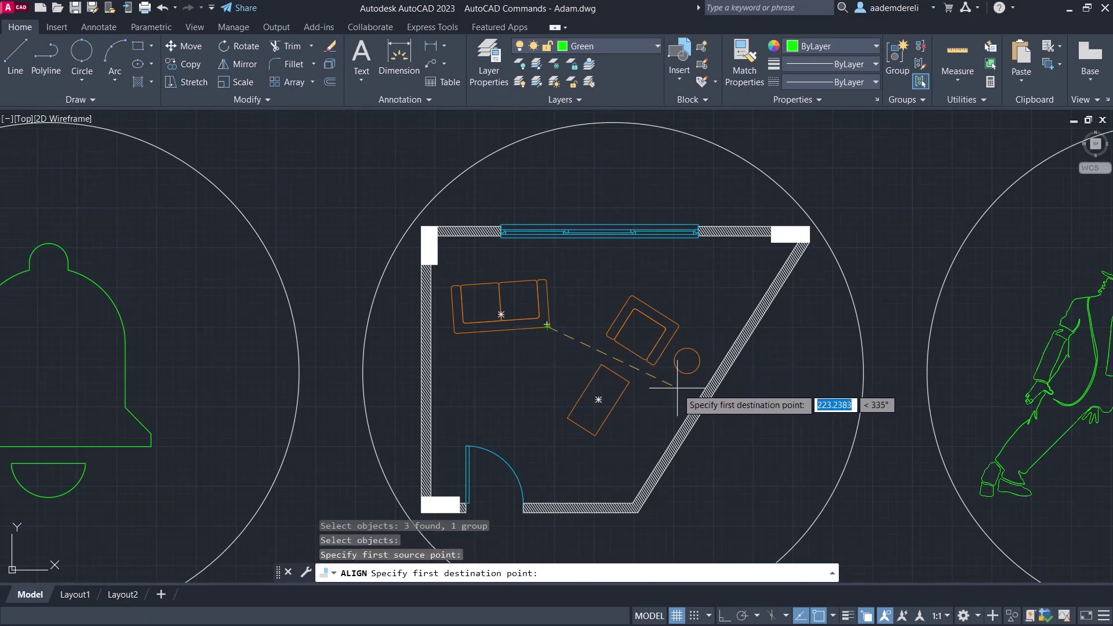
pyautogui.click(699, 399)
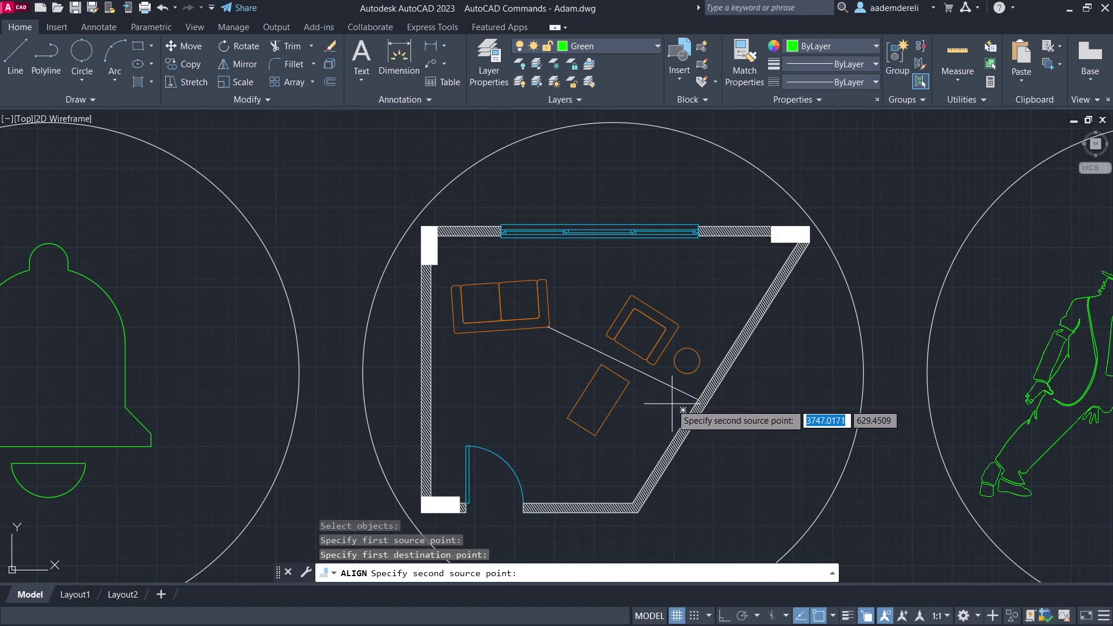
pyautogui.click(458, 331)
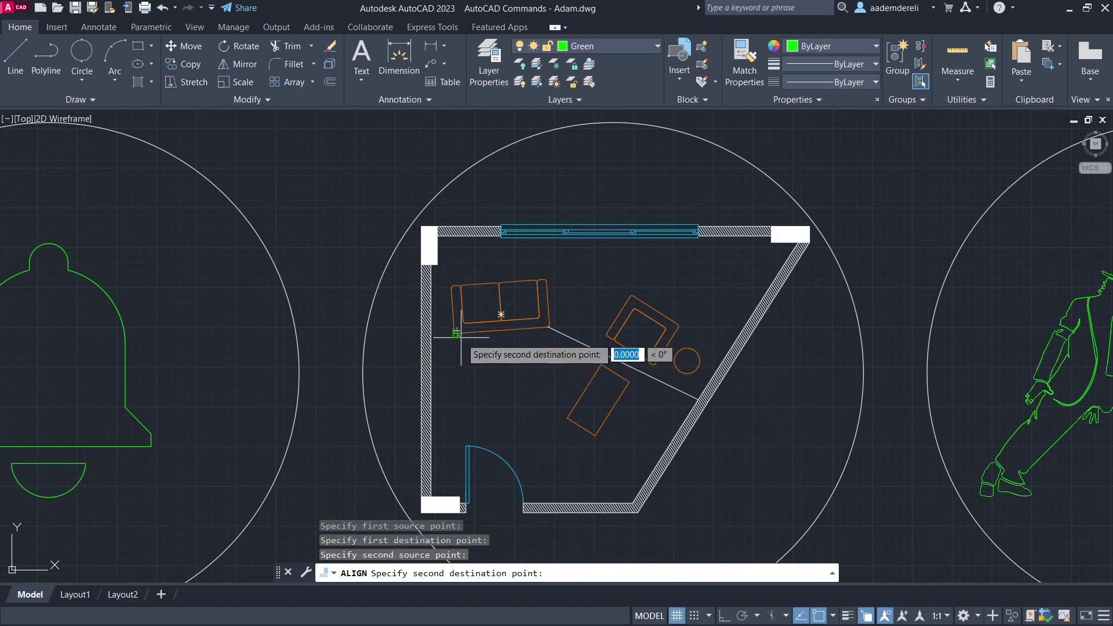
pyautogui.click(637, 492)
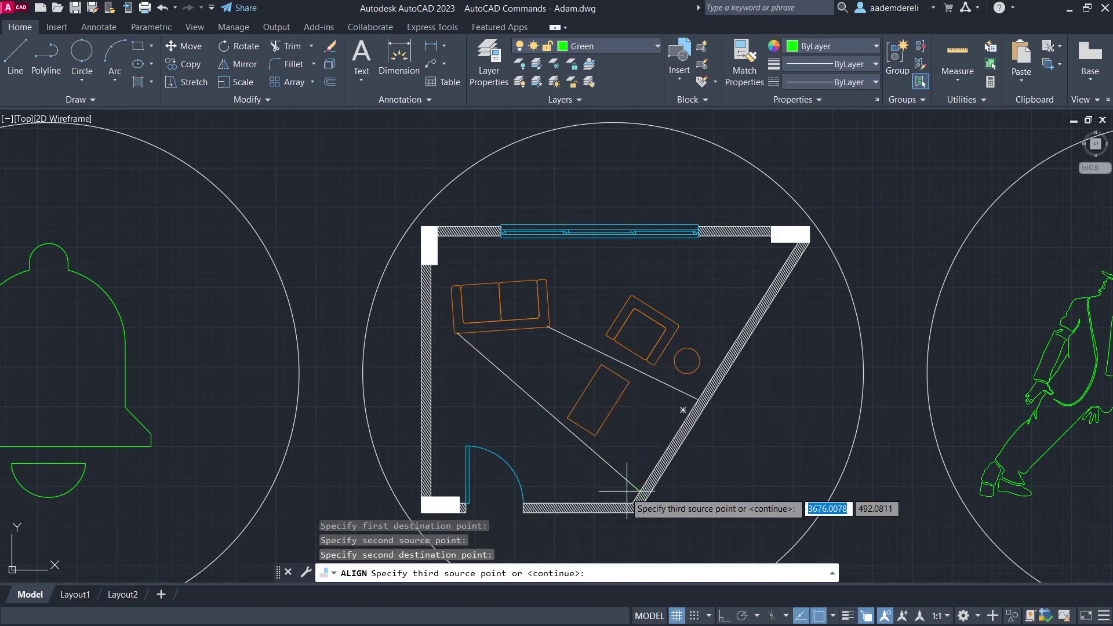
pyautogui.press('Return')
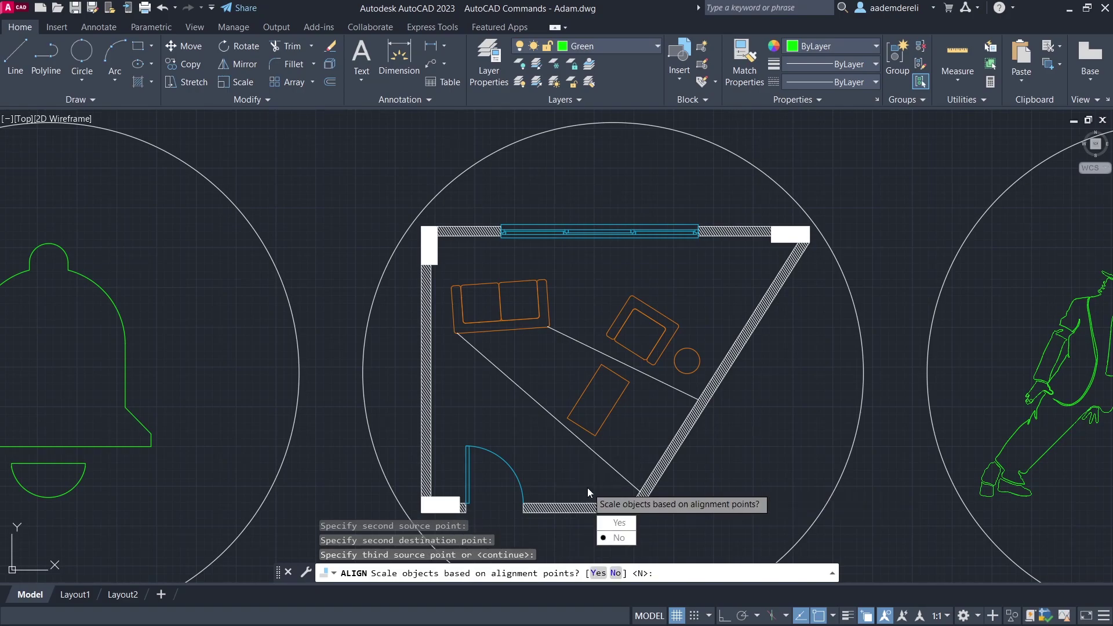
pyautogui.click(619, 538)
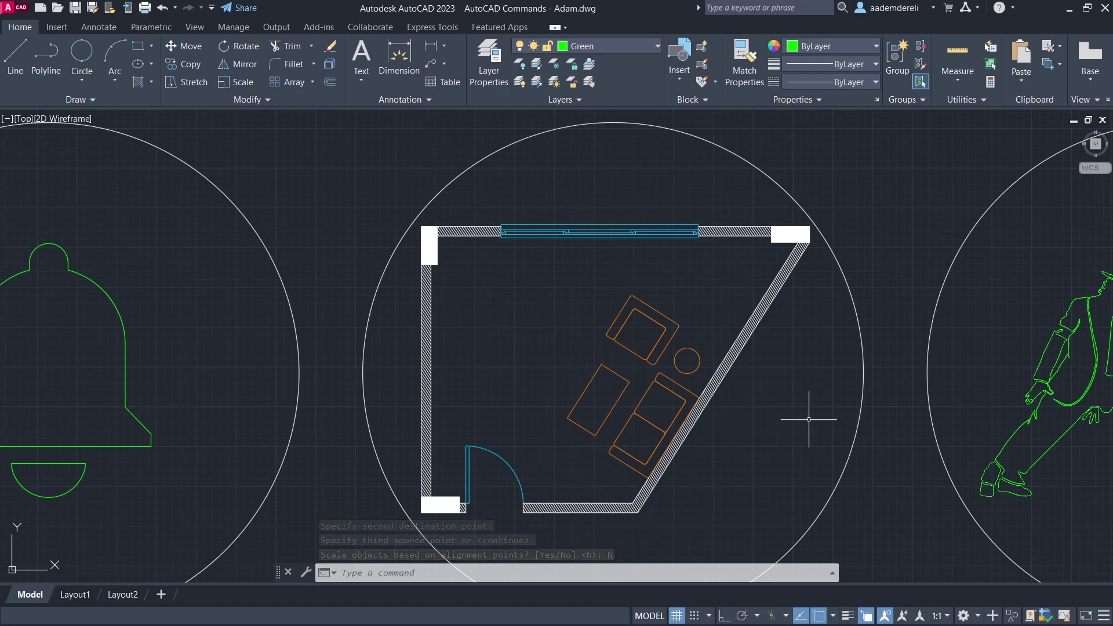
# Rotate the tall rectangle about its lower-left corner with ROTATE's Reference and Points options, matching its left edge to the leaning man's straight leg line
pyautogui.moveTo(909, 401)
pyautogui.mouseDown(button='middle')
pyautogui.moveTo(778, 380)
pyautogui.moveTo(532, 387)
pyautogui.moveTo(574, 373)
pyautogui.moveTo(564, 373)
pyautogui.mouseUp(button='middle')
pyautogui.scroll(-2, 581, 374)
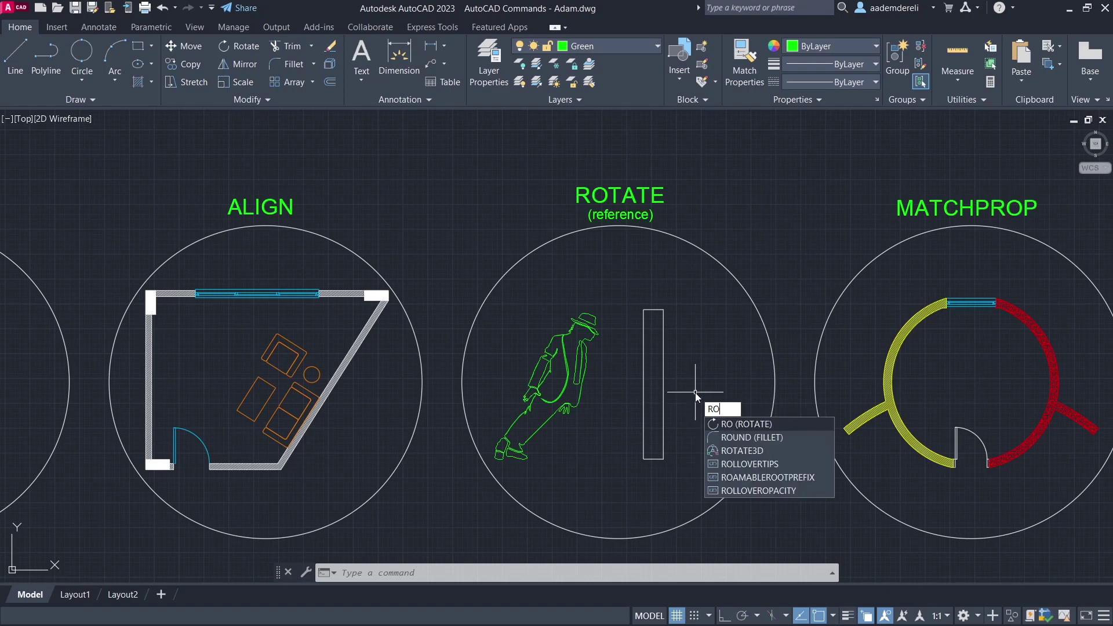
pyautogui.click(787, 425)
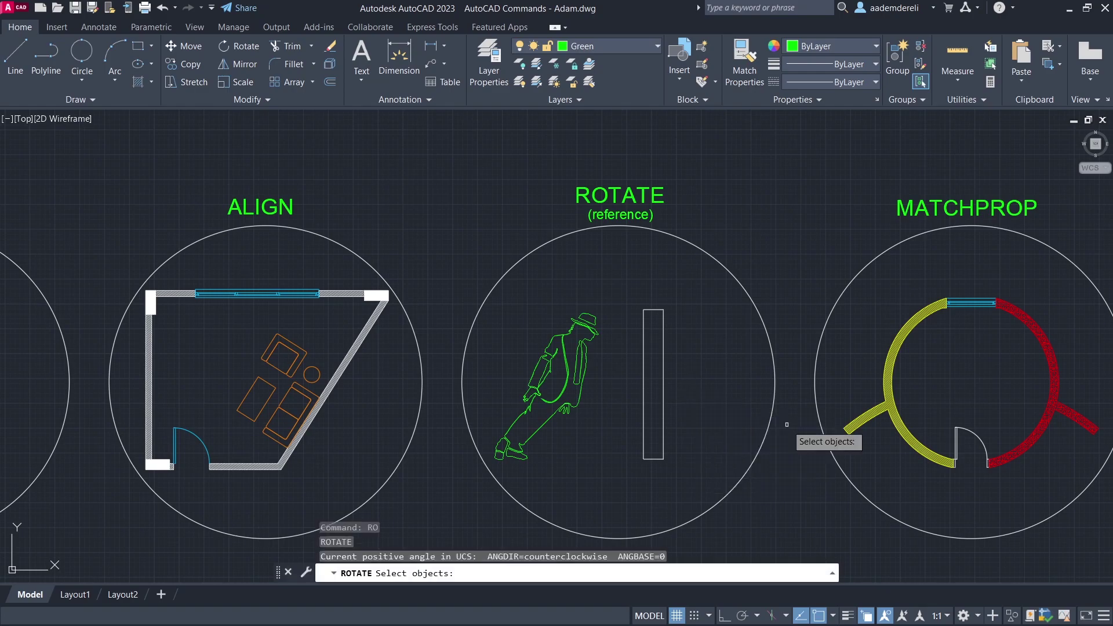
pyautogui.click(663, 415)
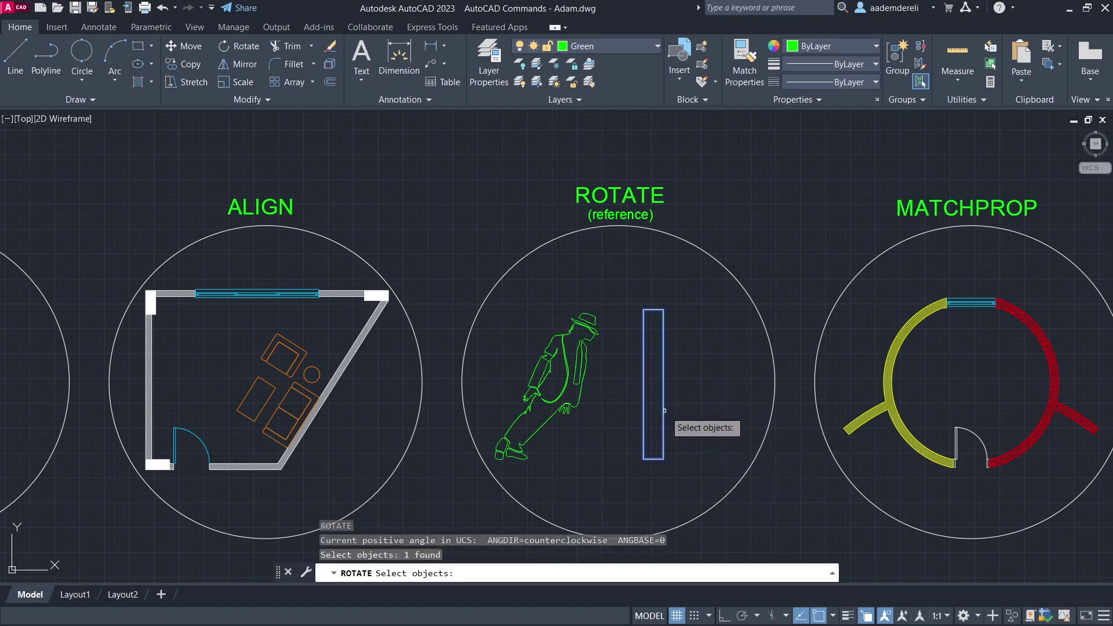
pyautogui.press('Return')
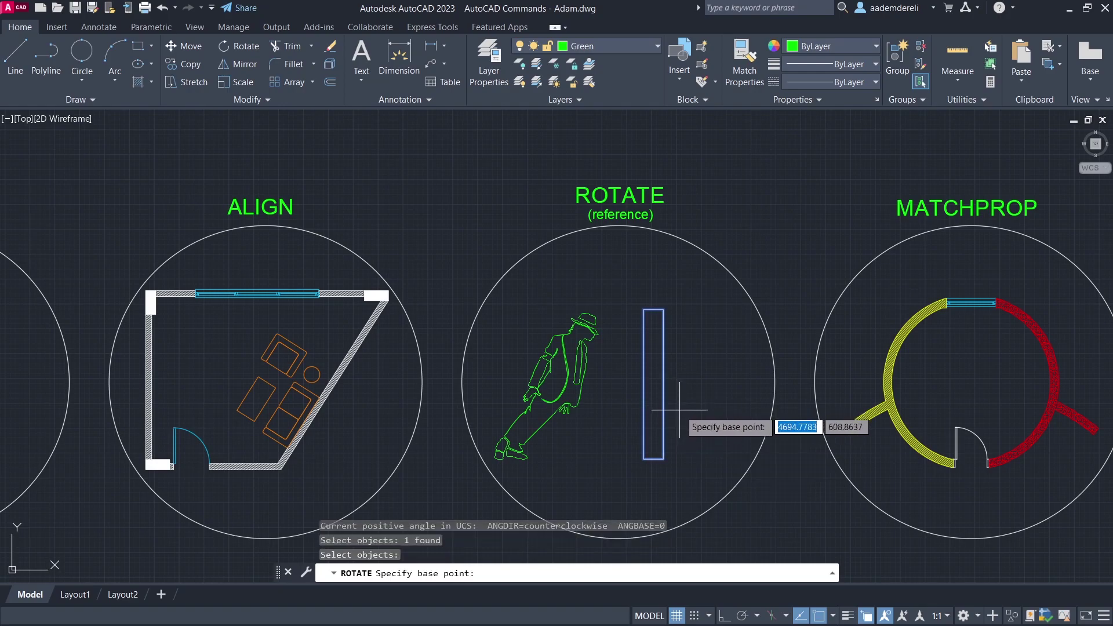
pyautogui.click(643, 458)
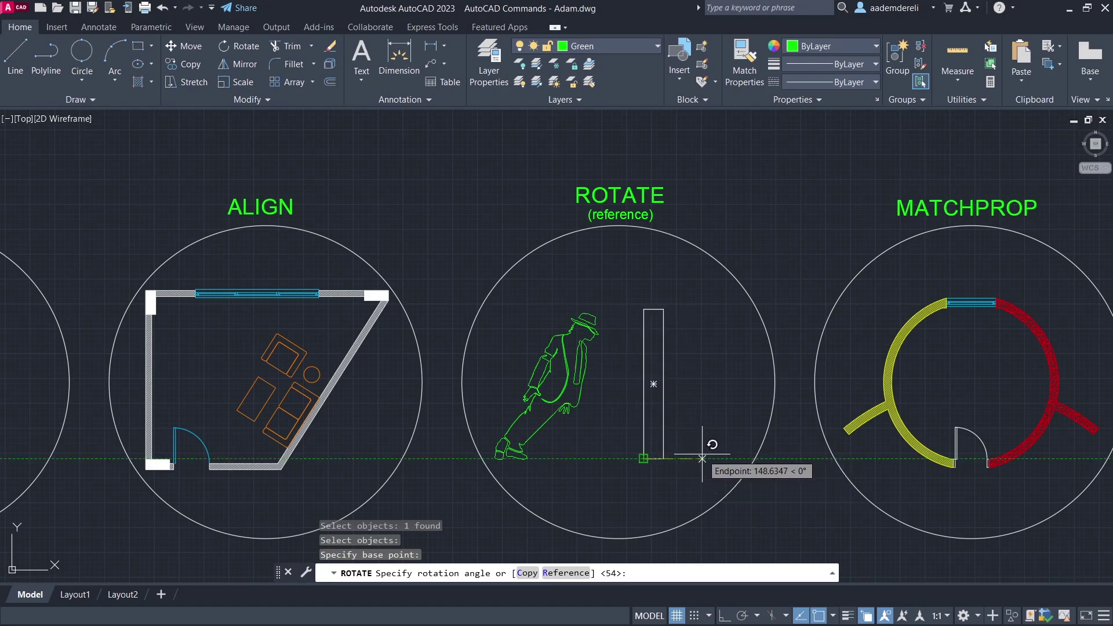
pyautogui.click(568, 572)
pyautogui.click(643, 458)
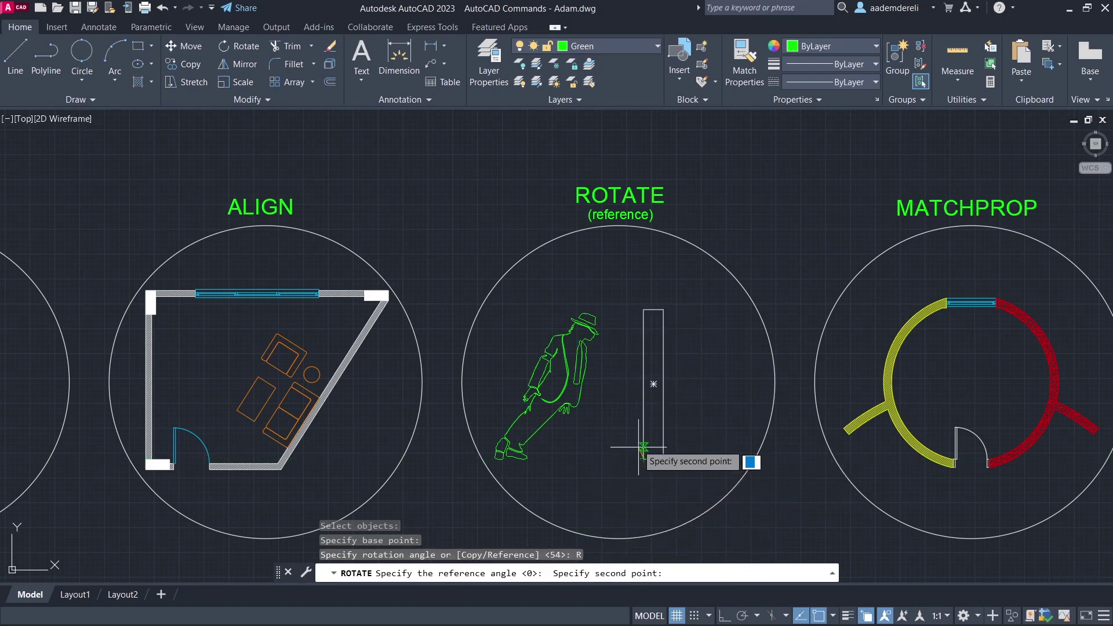
pyautogui.click(643, 309)
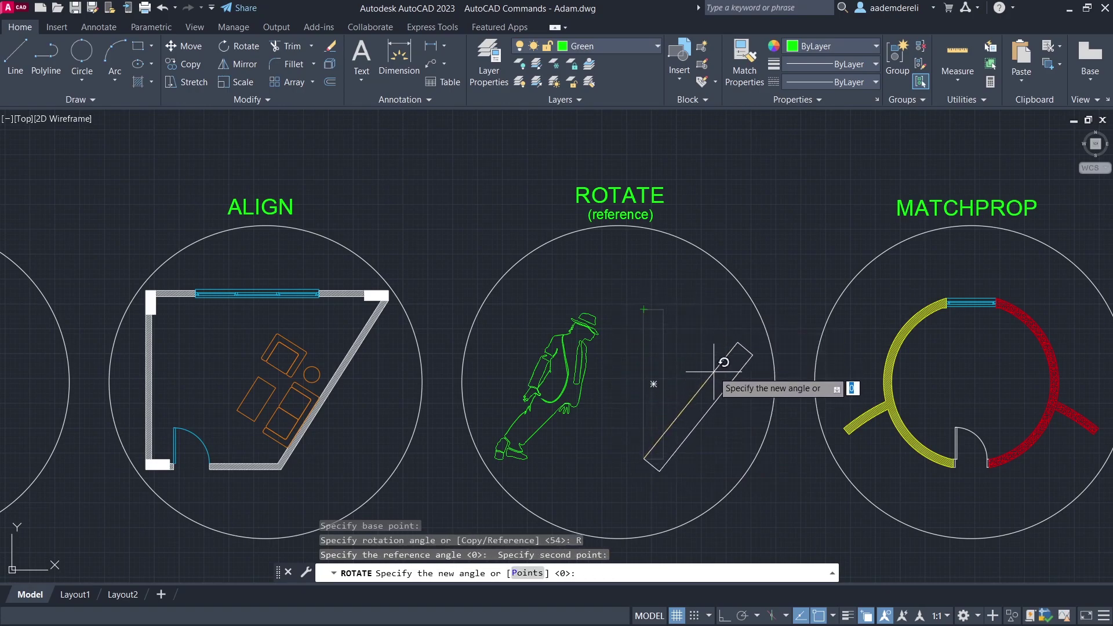
pyautogui.click(532, 573)
pyautogui.click(526, 441)
pyautogui.click(548, 417)
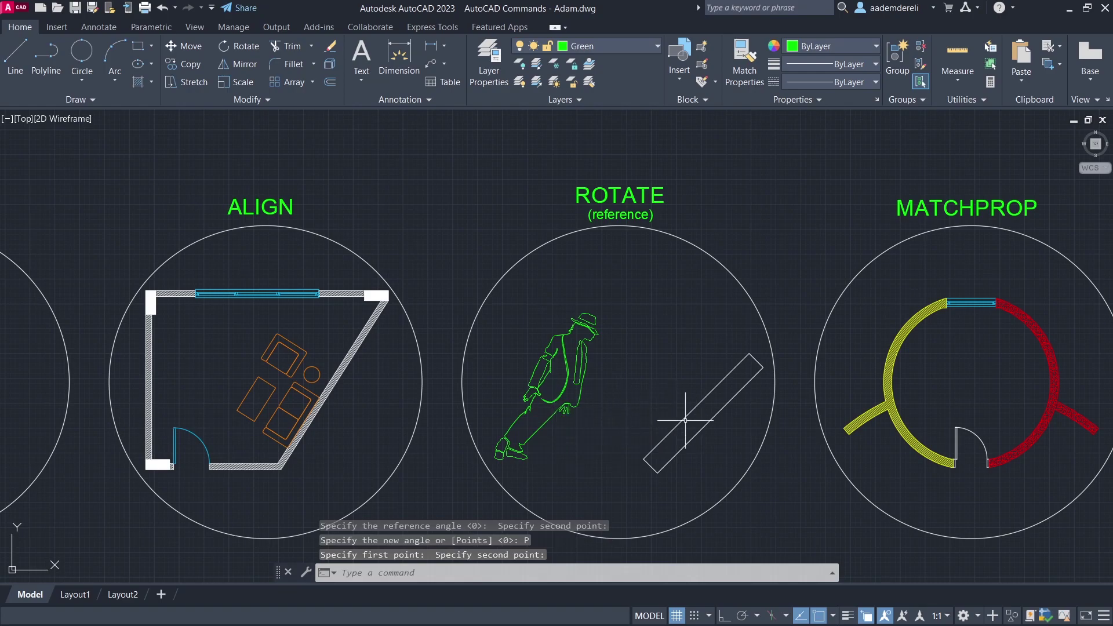
# Draw a horizontal polyline running right from the lowest corner of the rotated rectangle
pyautogui.scroll(5, 713, 462)
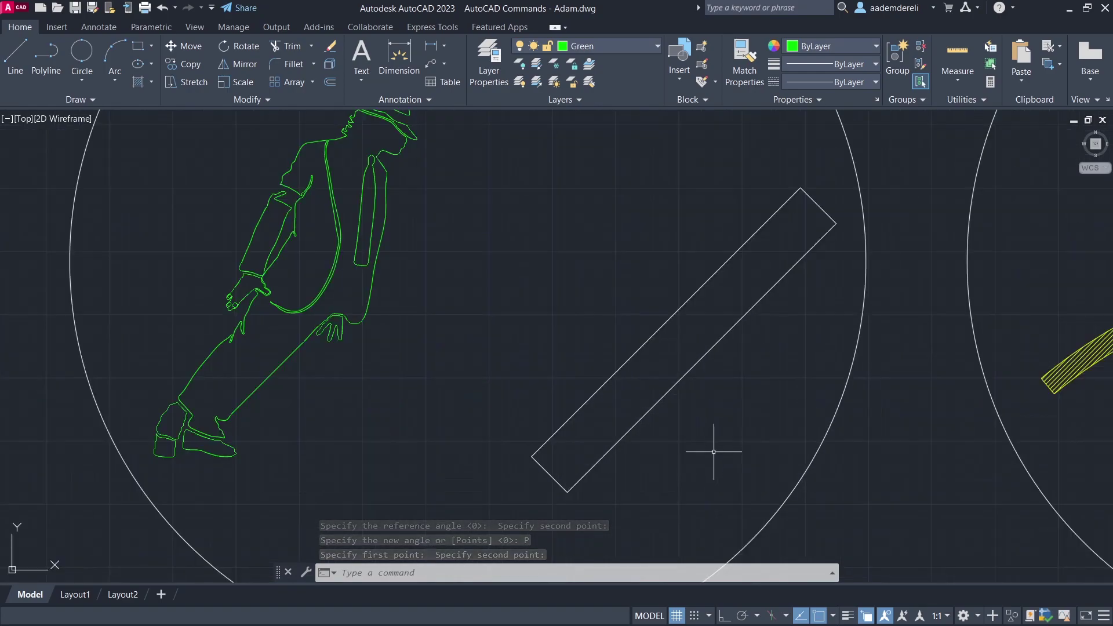
pyautogui.click(45, 65)
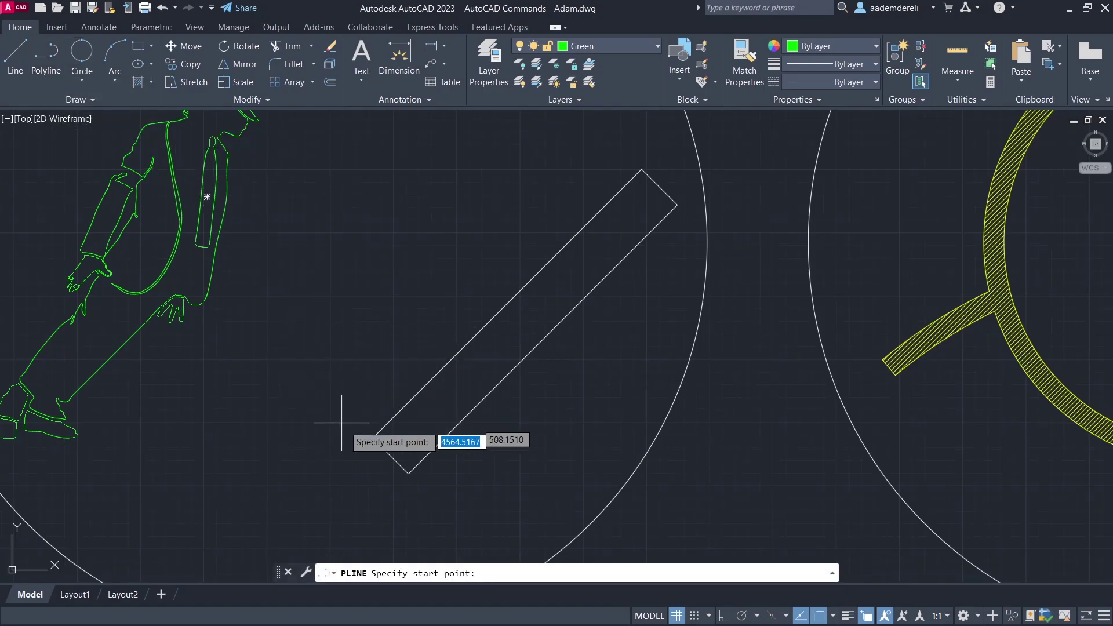
pyautogui.click(408, 473)
pyautogui.click(578, 474)
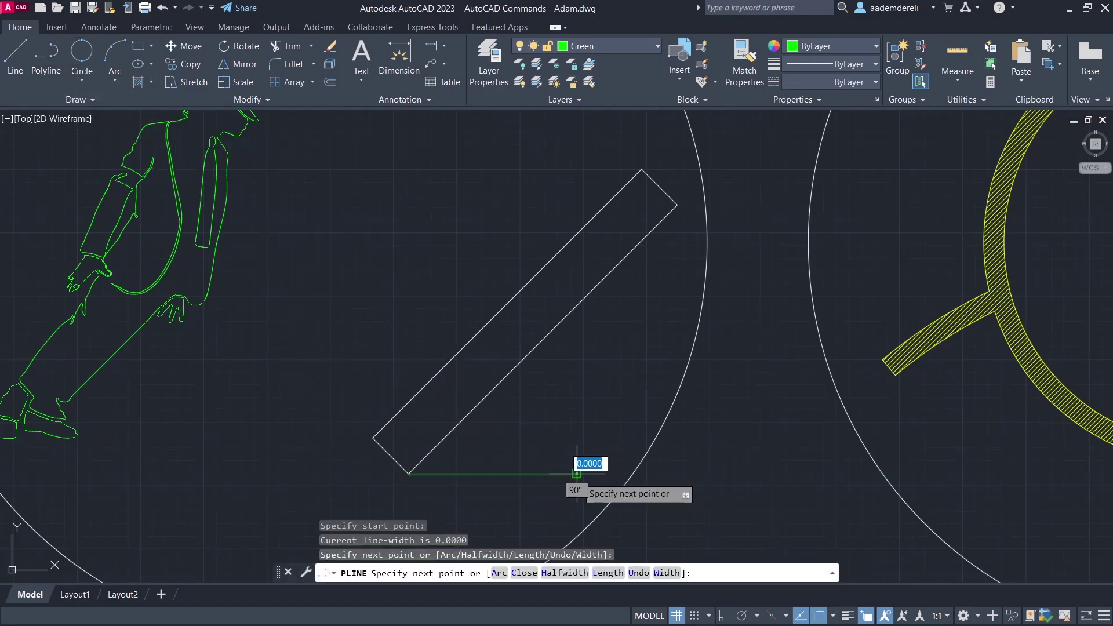
pyautogui.press('Return')
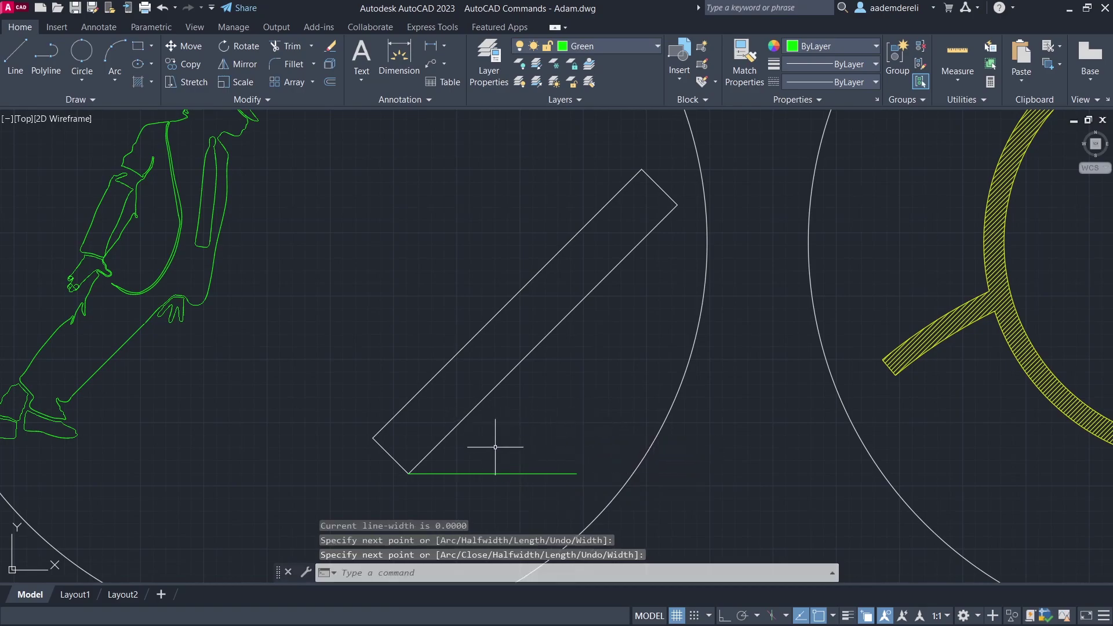
# Add an angular dimension between the rotated rectangle's lower long edge and the horizontal polyline
pyautogui.click(444, 46)
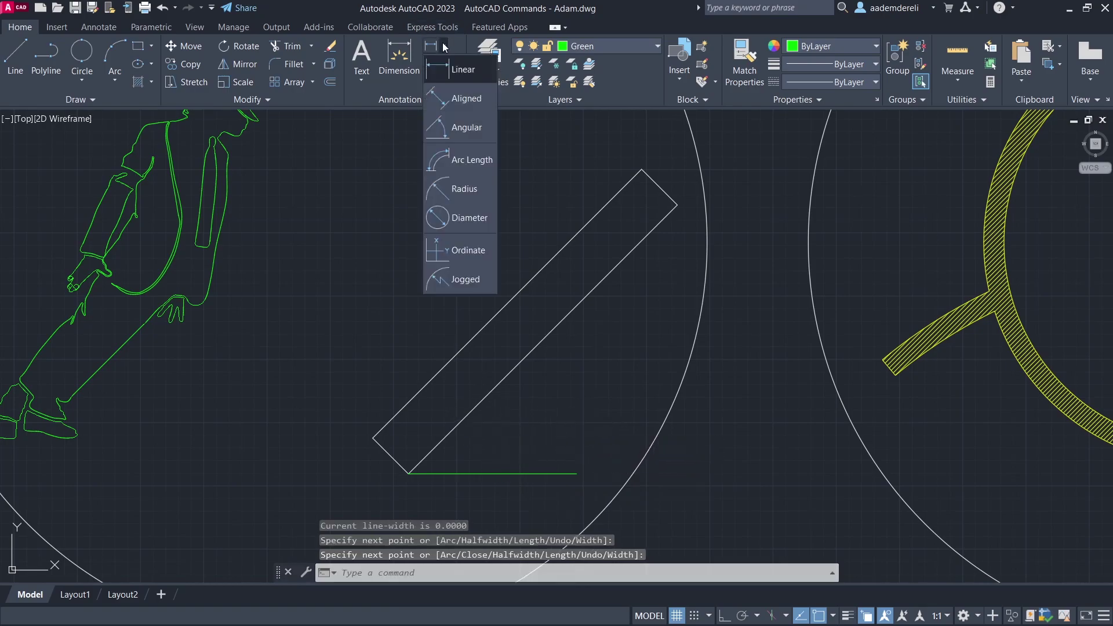
pyautogui.click(466, 128)
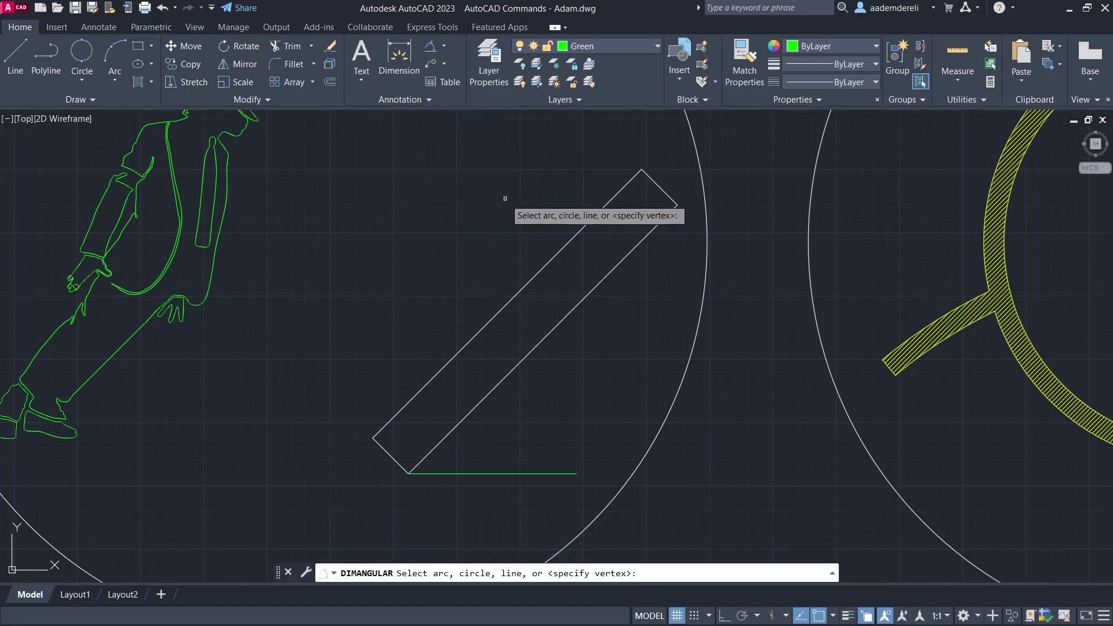
pyautogui.click(509, 372)
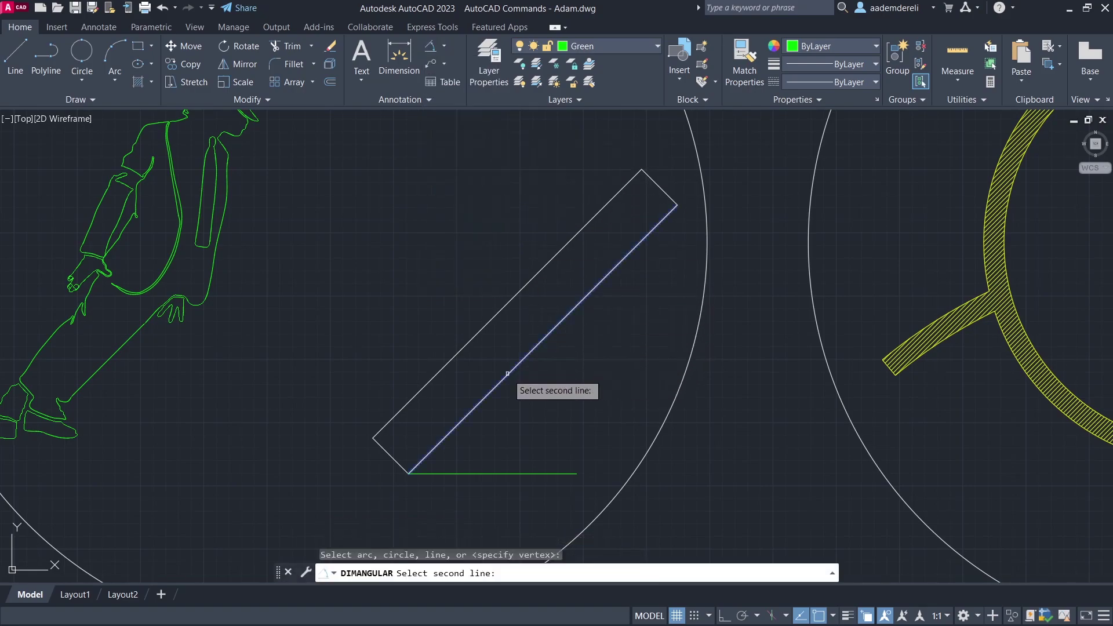
pyautogui.click(511, 473)
pyautogui.click(539, 425)
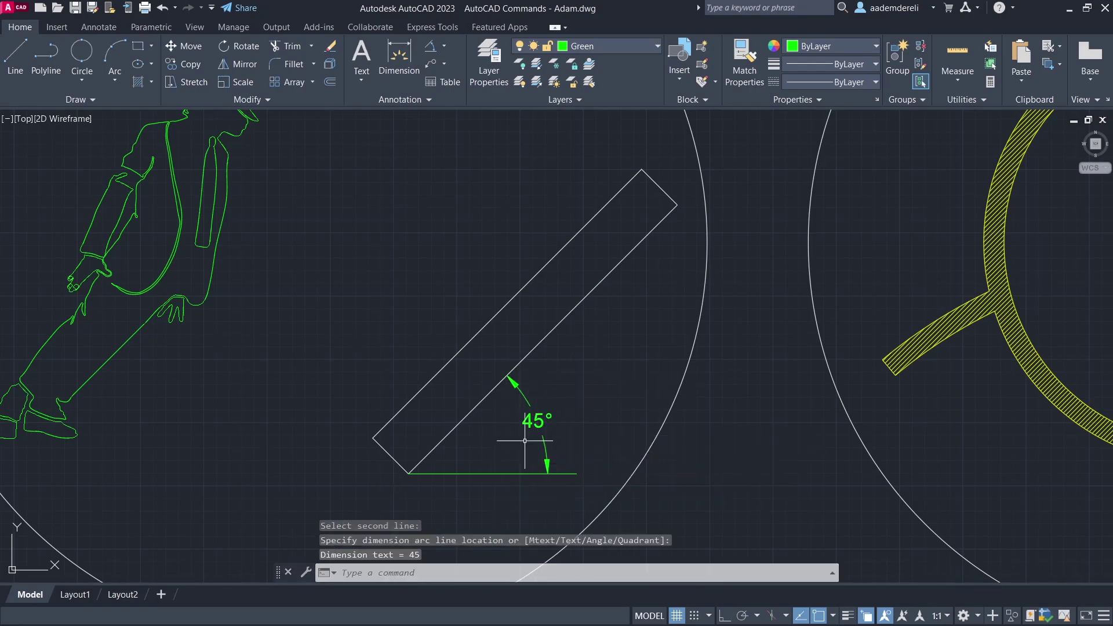
# Match the yellow wall hatch's properties onto the red wall's hatch and outline in the MATCHPROP example
pyautogui.scroll(-4, 513, 398)
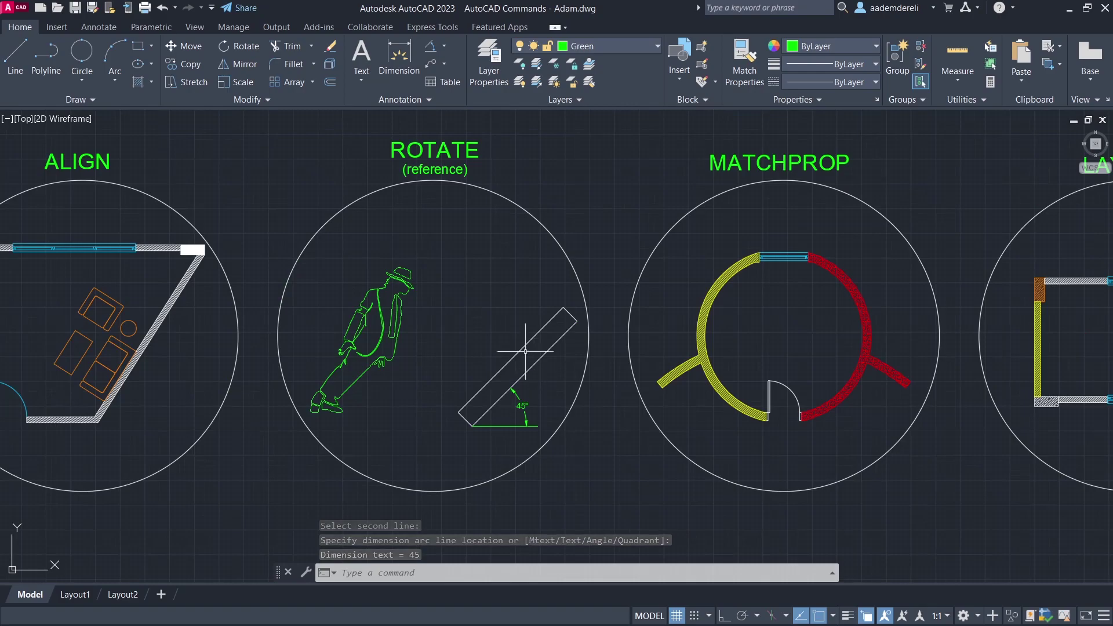
pyautogui.moveTo(489, 262); pyautogui.dragTo(185, 272, button='middle')
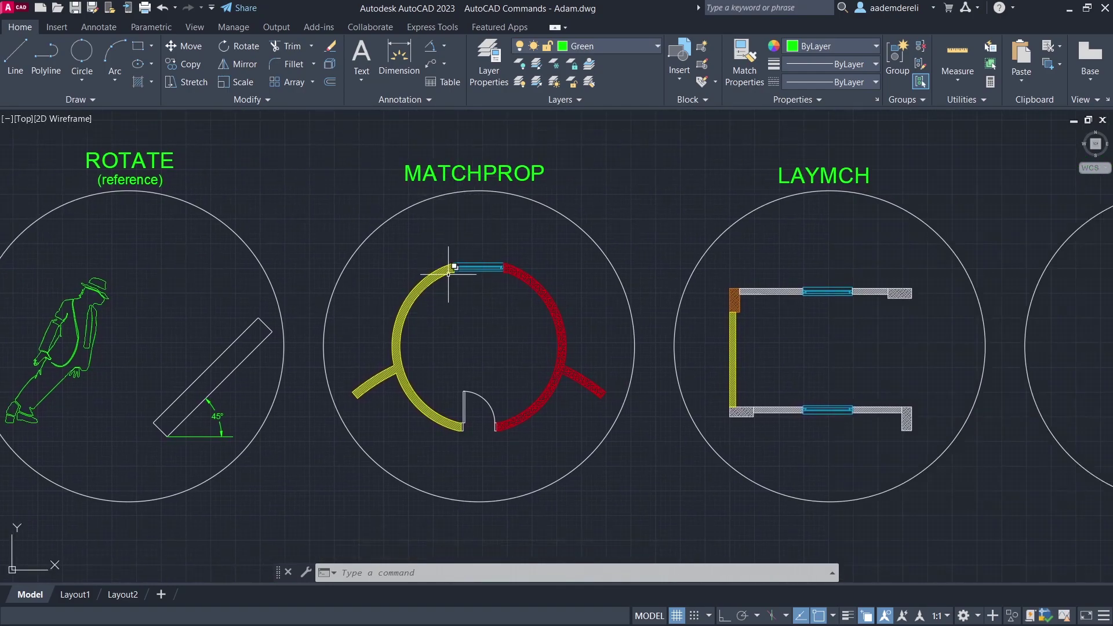
pyautogui.scroll(6, 450, 273)
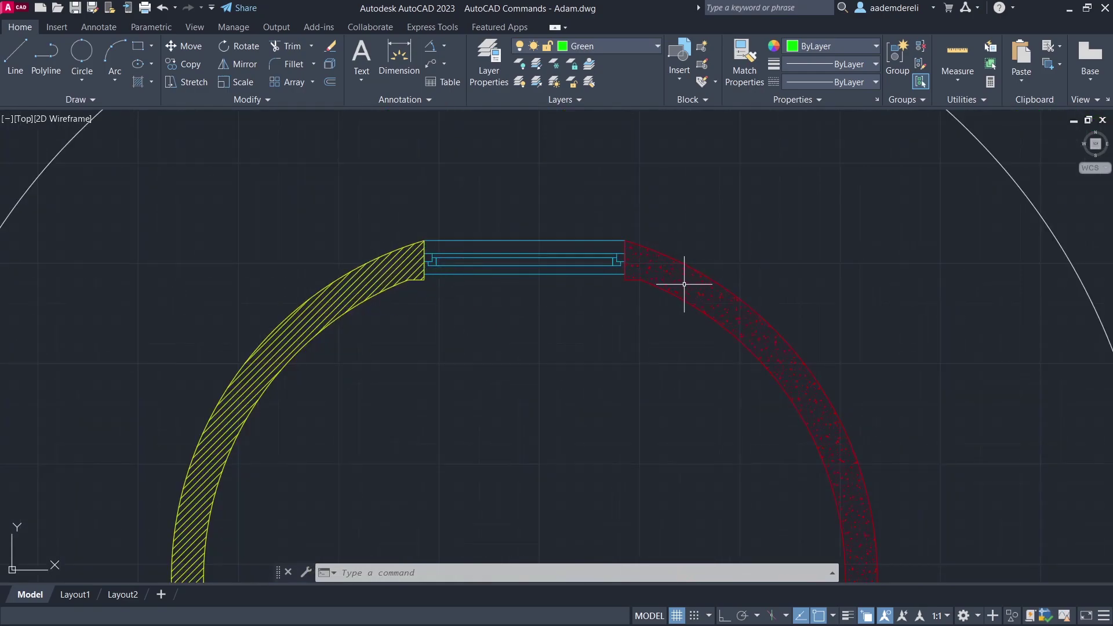
pyautogui.click(745, 76)
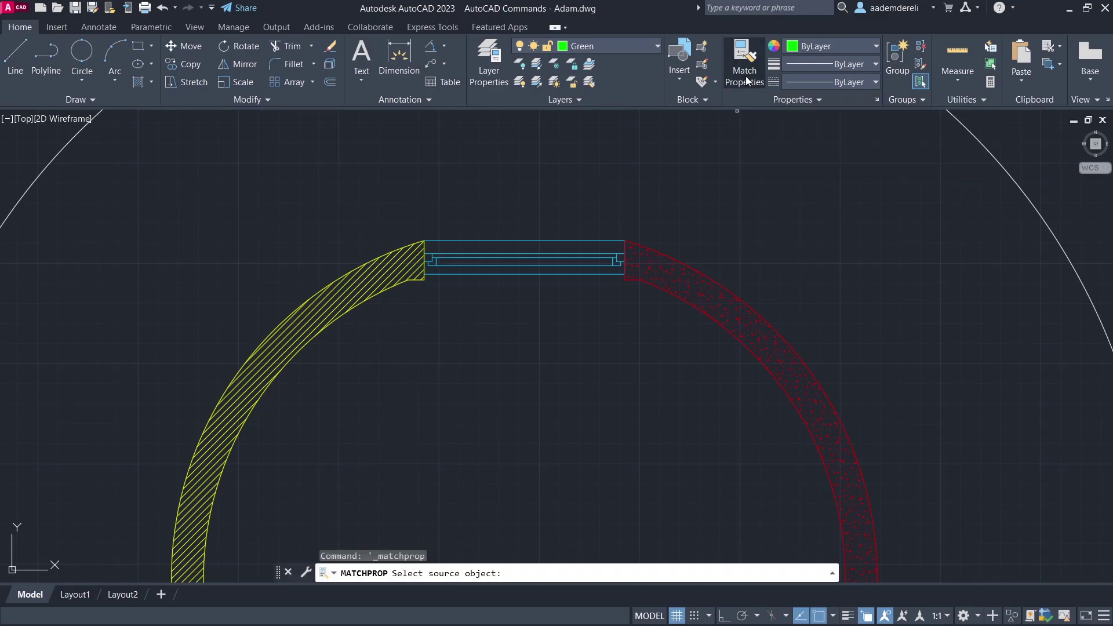
pyautogui.click(338, 290)
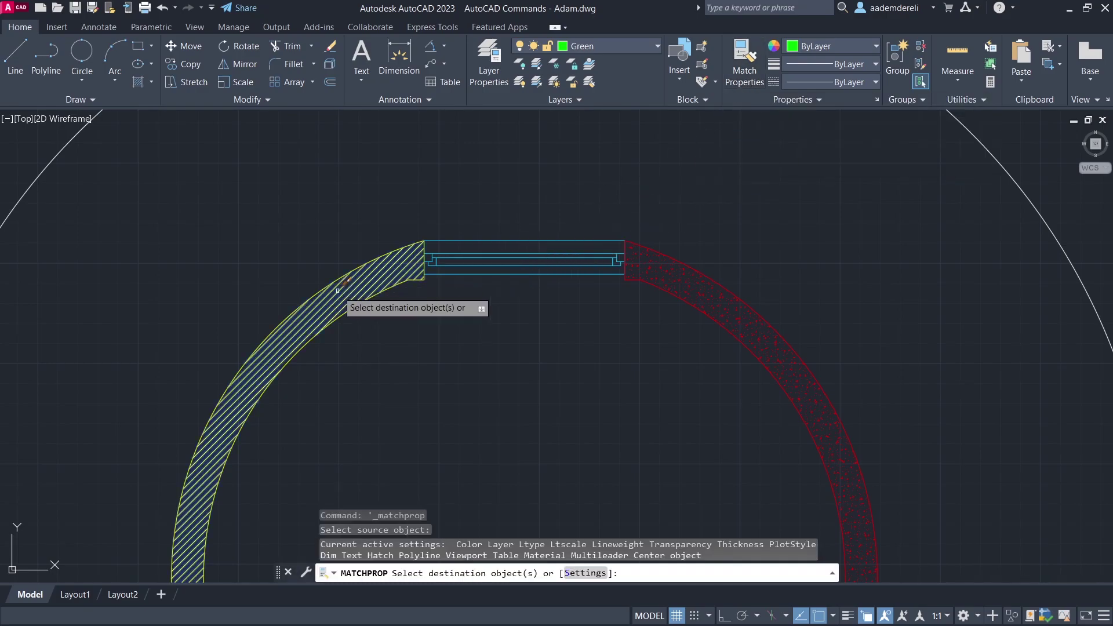
pyautogui.click(775, 274)
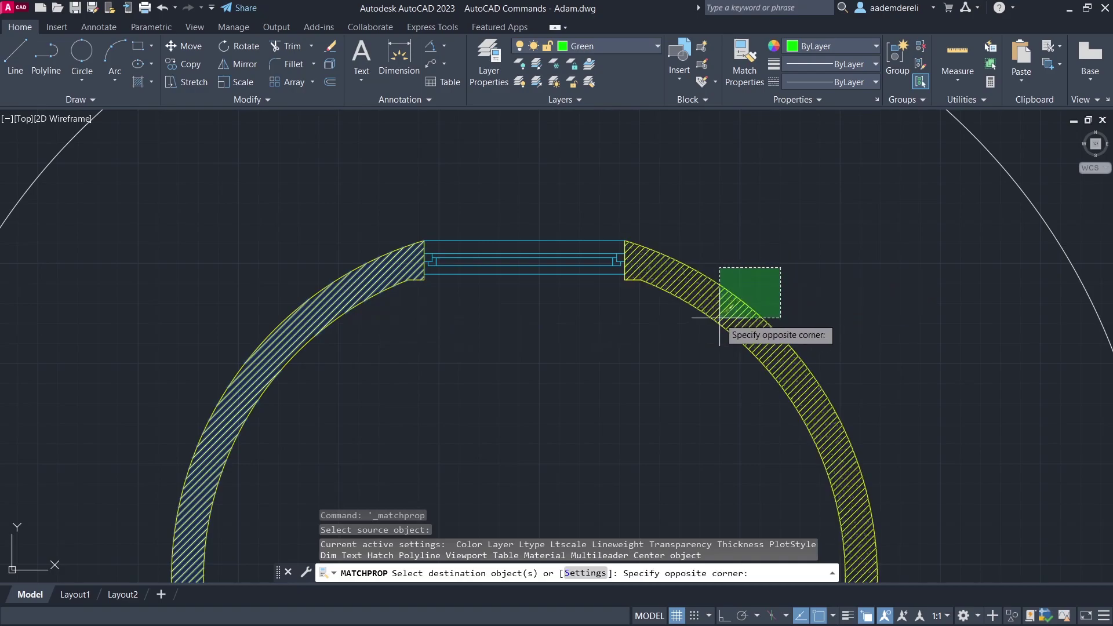
pyautogui.click(698, 340)
pyautogui.press('Return')
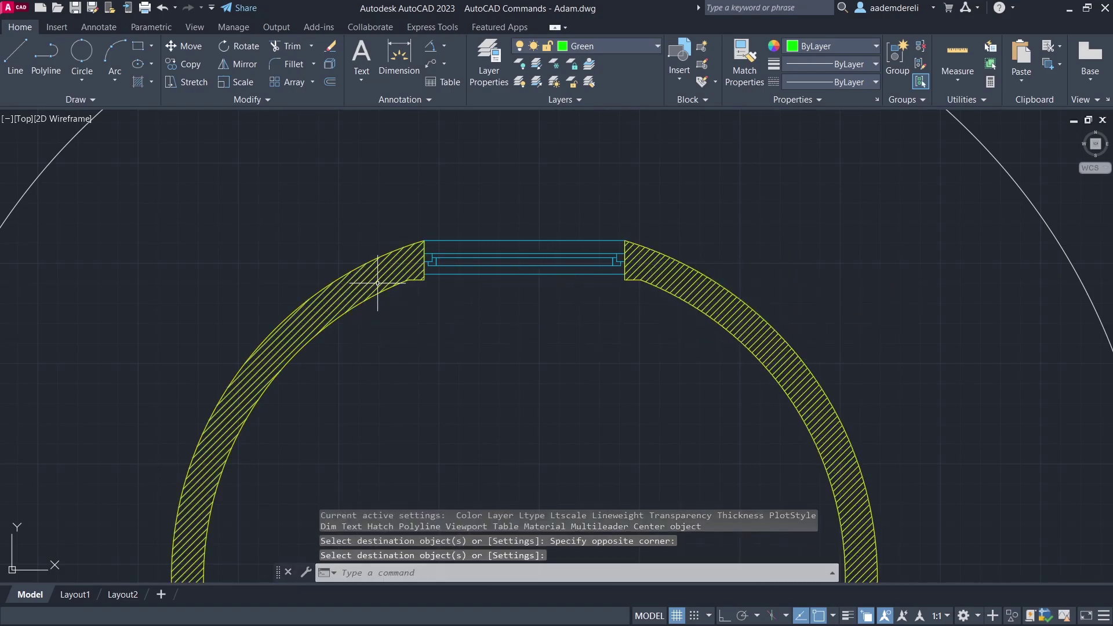
# Match the blue window's properties onto the white door in the circular MATCHPROP example
pyautogui.scroll(-5, 586, 262)
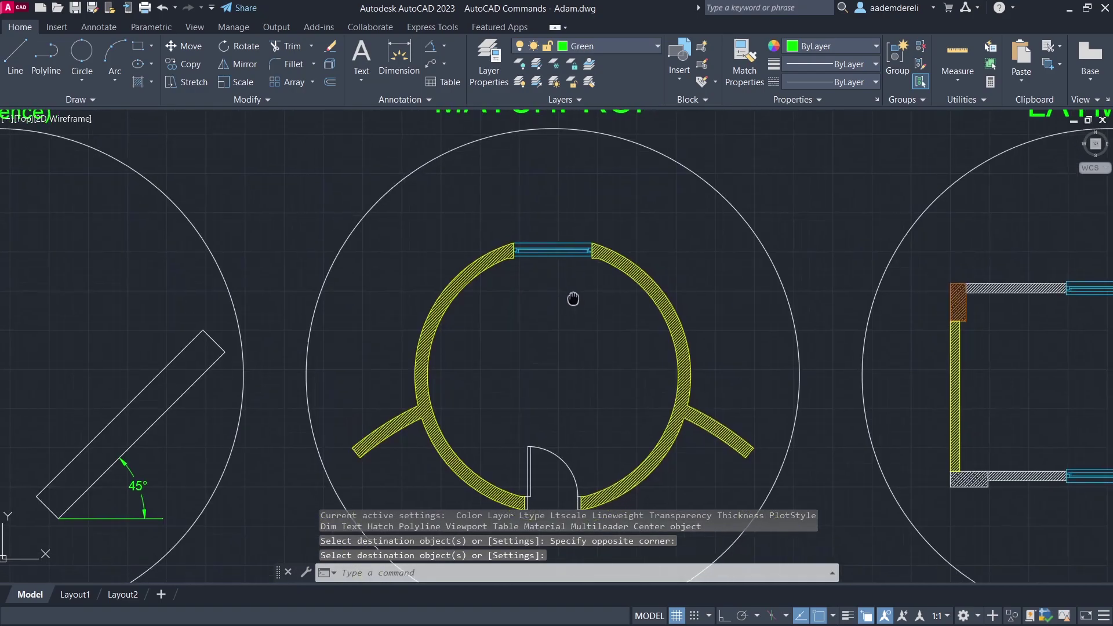
pyautogui.click(742, 76)
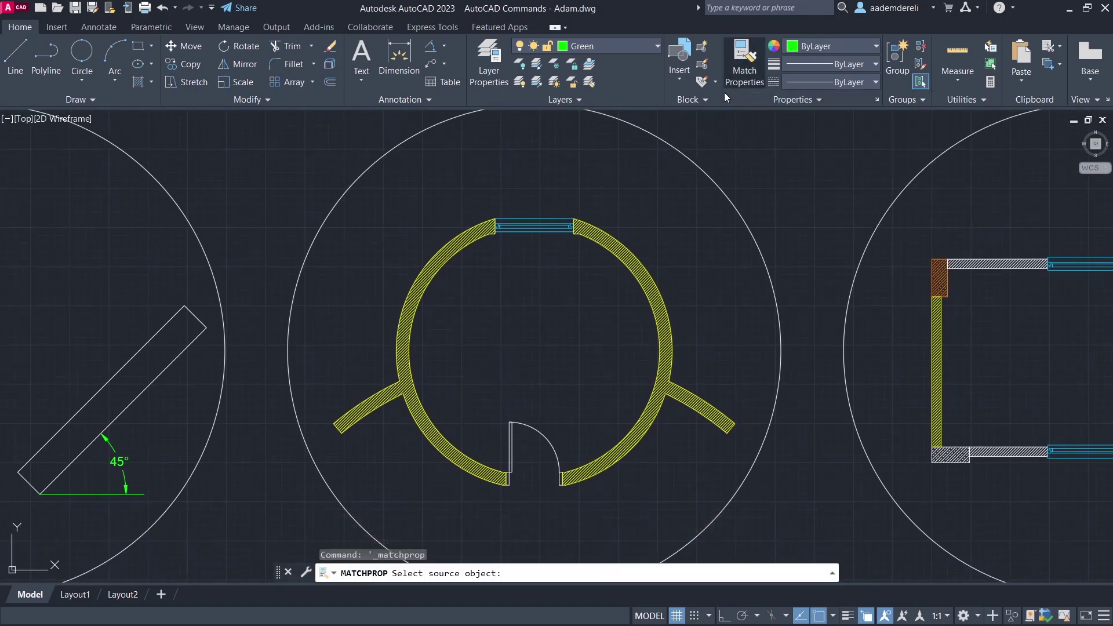
pyautogui.click(552, 223)
pyautogui.click(481, 384)
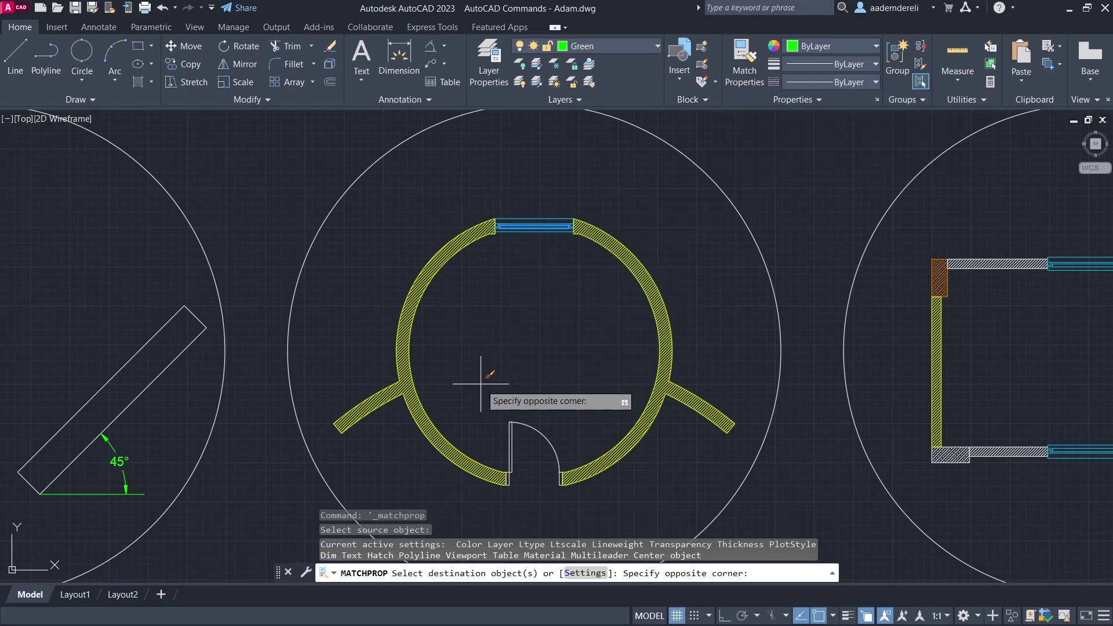
pyautogui.click(588, 509)
pyautogui.scroll(4, 527, 480)
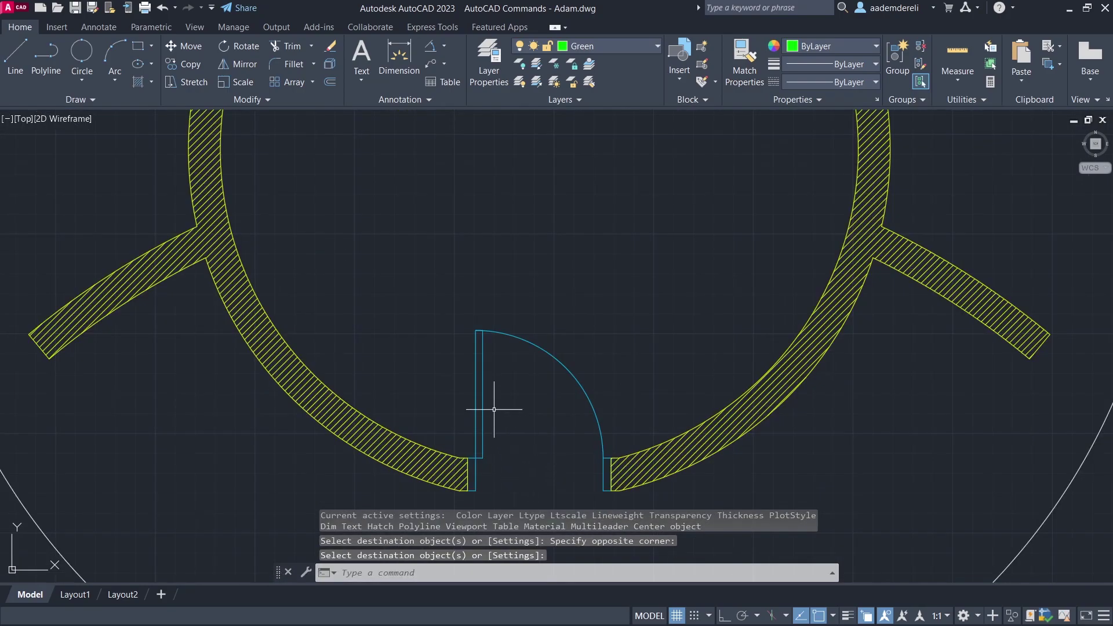
pyautogui.scroll(-5, 508, 395)
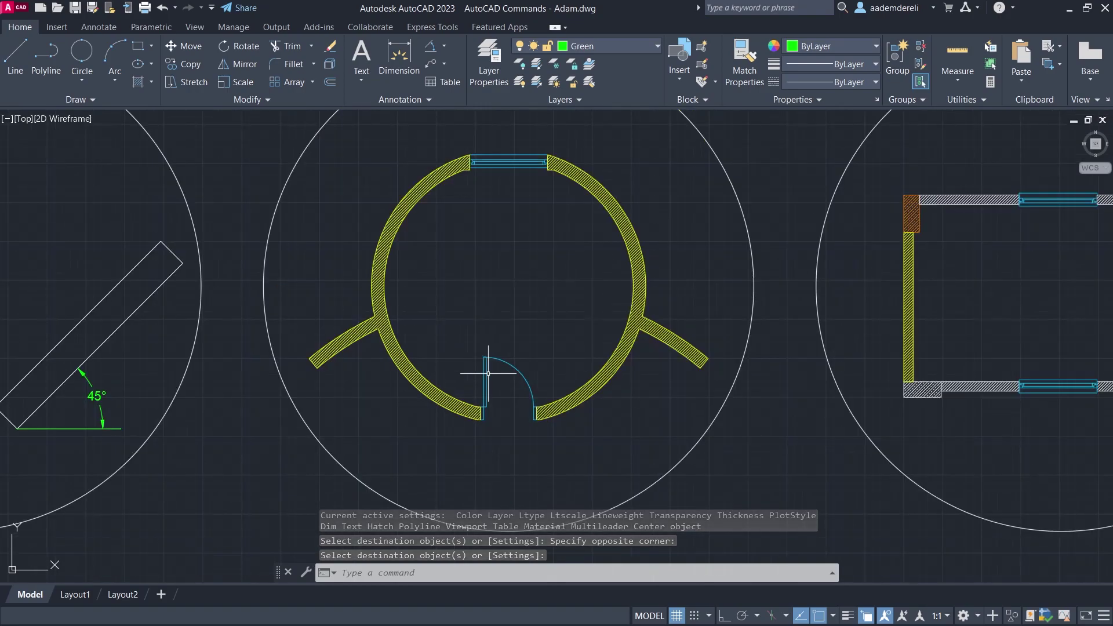
# Use LAYMCH to move the four white wall segments beside the windows onto the yellow wall's layer
pyautogui.moveTo(766, 292); pyautogui.dragTo(580, 294, button='middle')
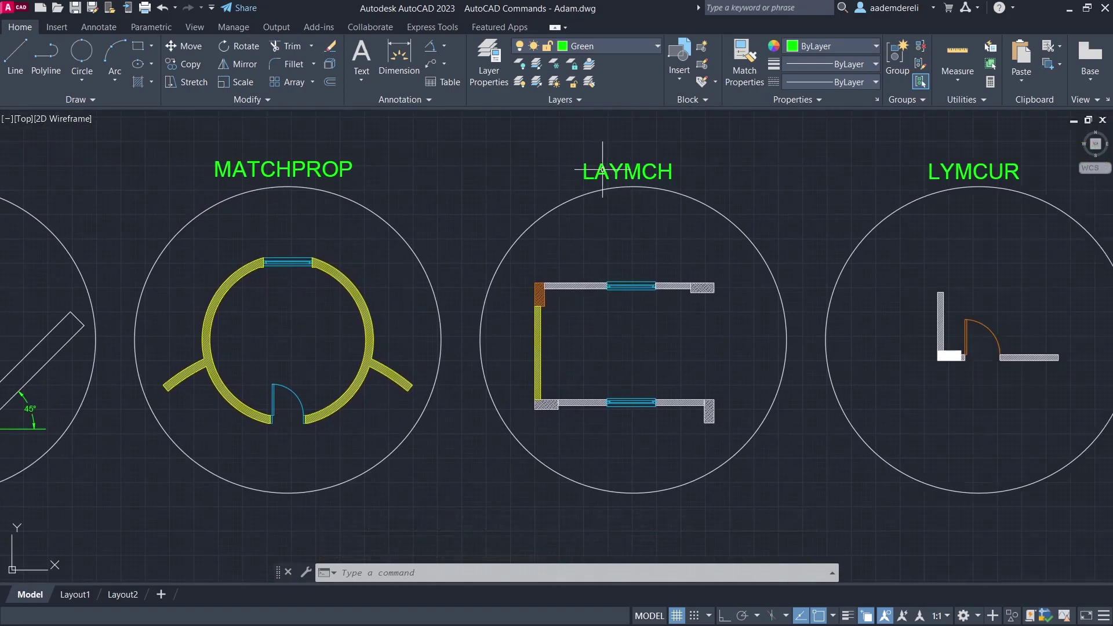
pyautogui.click(592, 84)
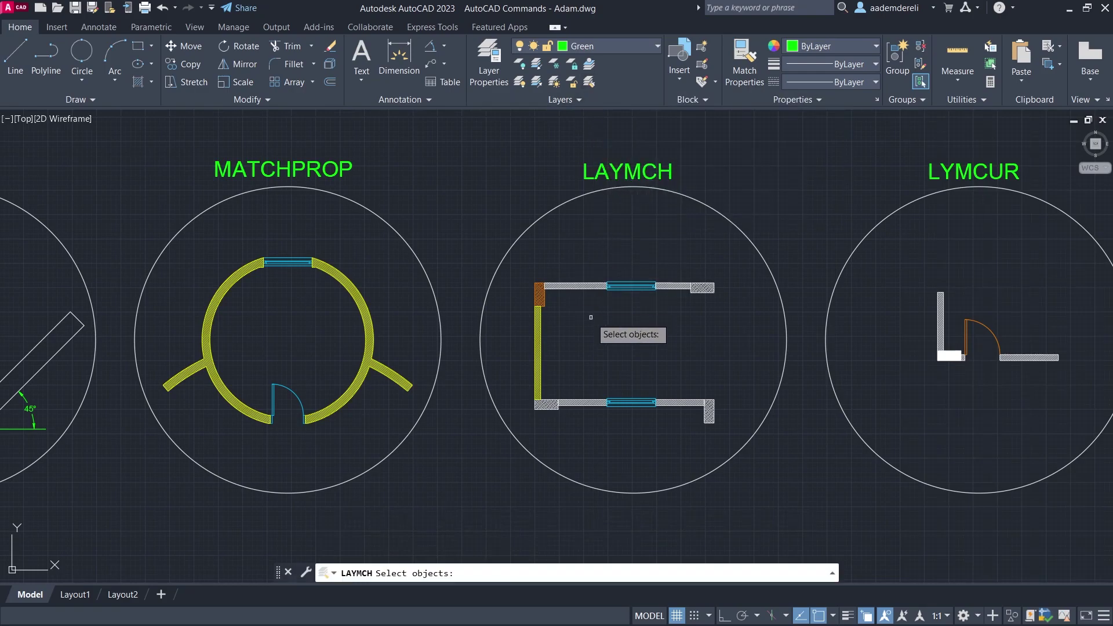
pyautogui.scroll(2, 591, 327)
pyautogui.click(577, 246)
pyautogui.click(562, 281)
pyautogui.click(728, 239)
pyautogui.click(719, 271)
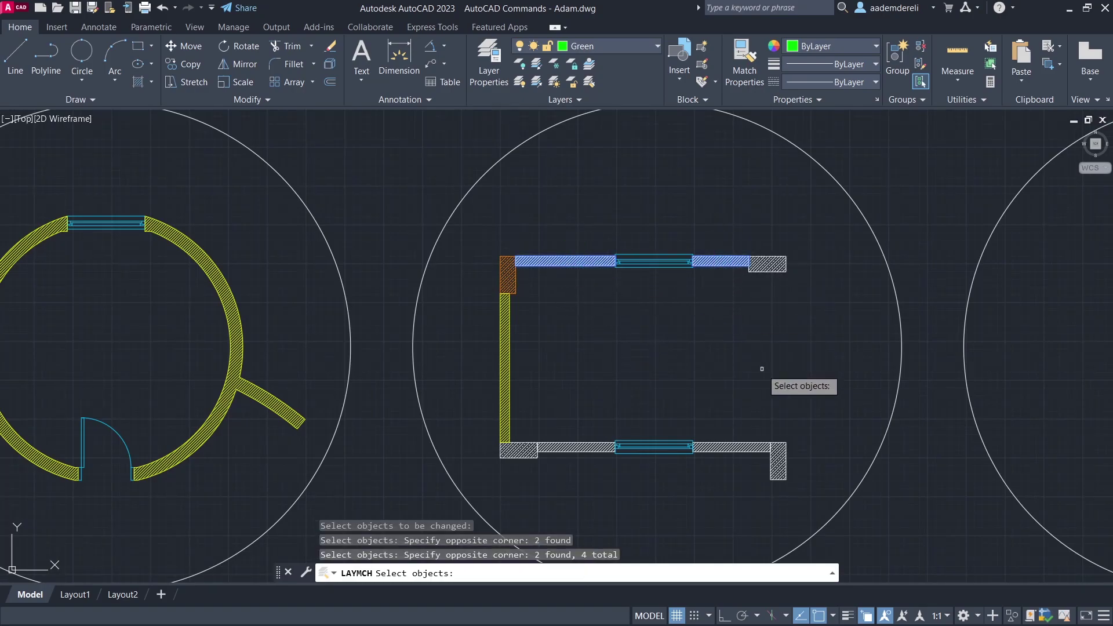
pyautogui.click(751, 415)
pyautogui.click(732, 458)
pyautogui.click(603, 419)
pyautogui.click(580, 470)
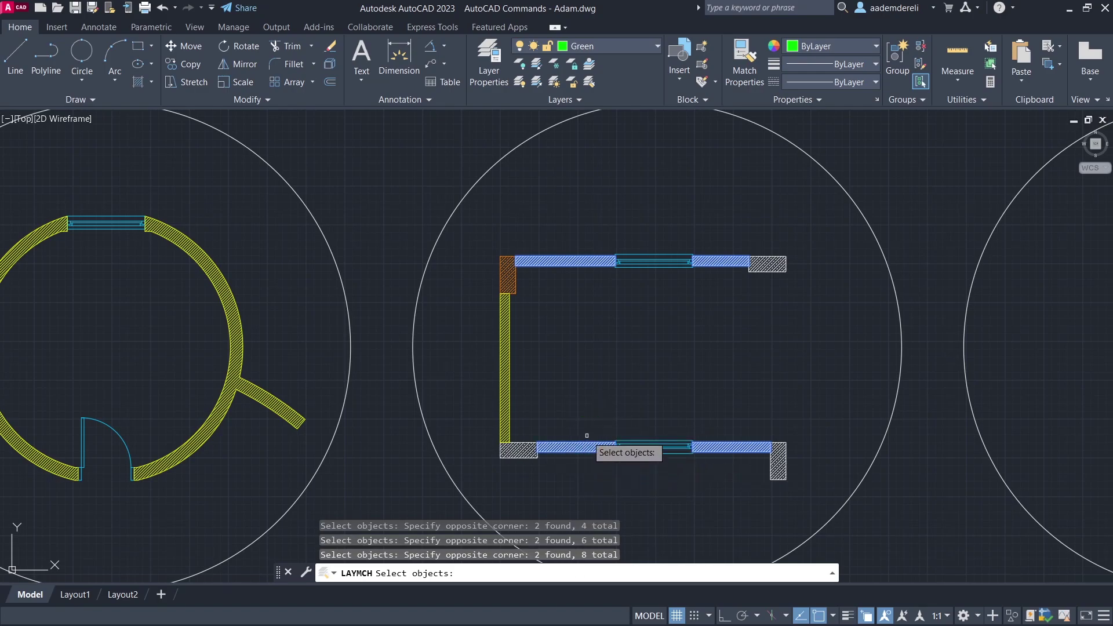
pyautogui.press('Return')
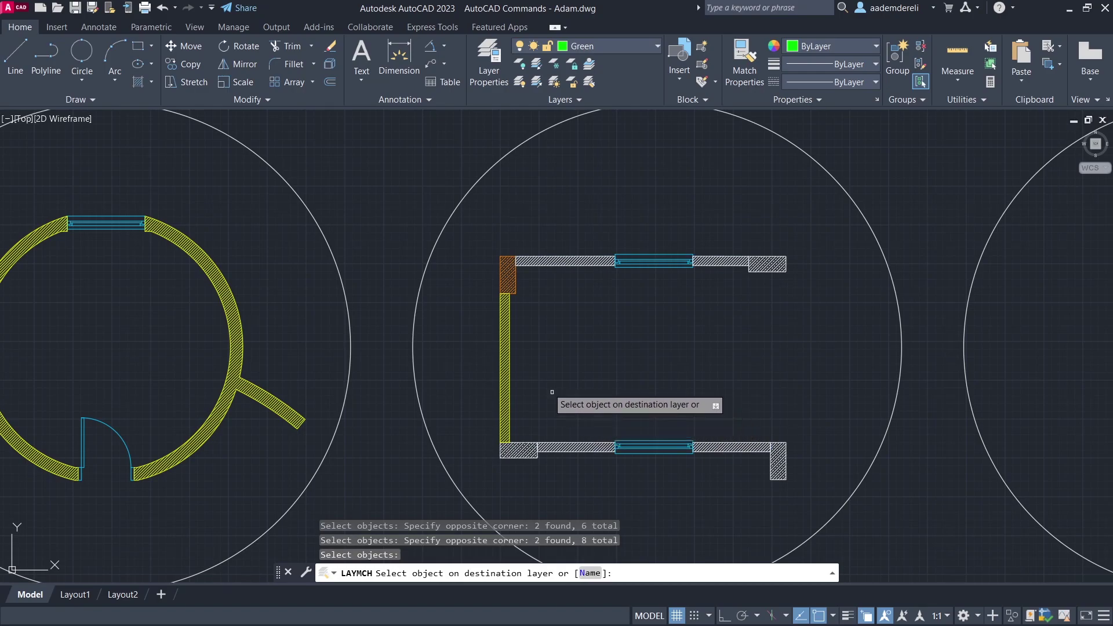
pyautogui.click(505, 337)
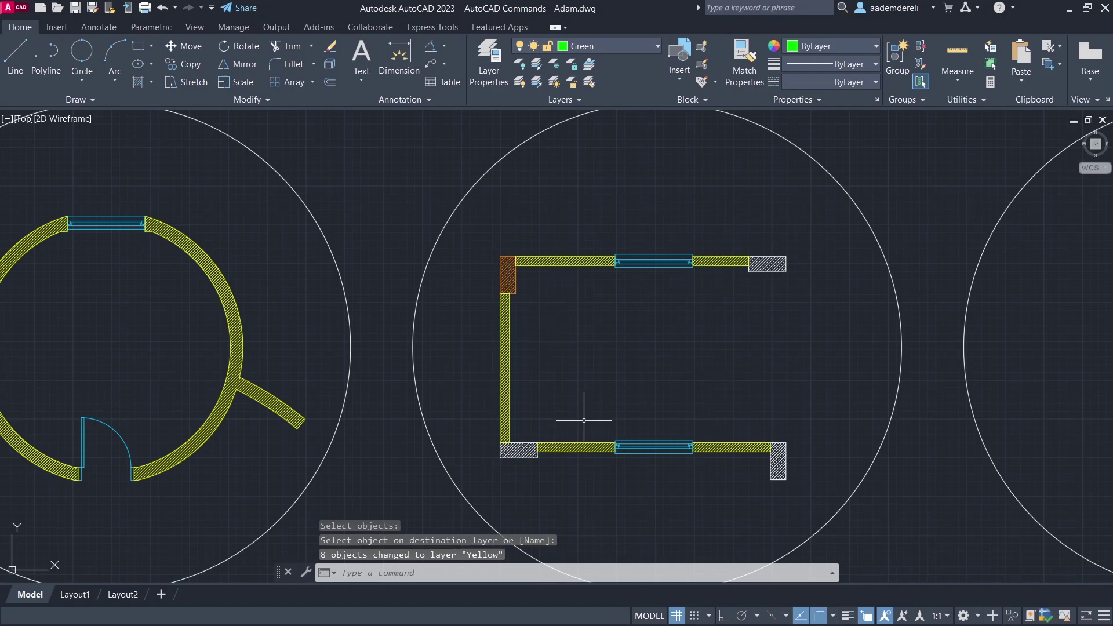
# Use LAYMCH to move the three white hatched columns onto the orange corner column's layer
pyautogui.click(724, 230)
pyautogui.click(808, 295)
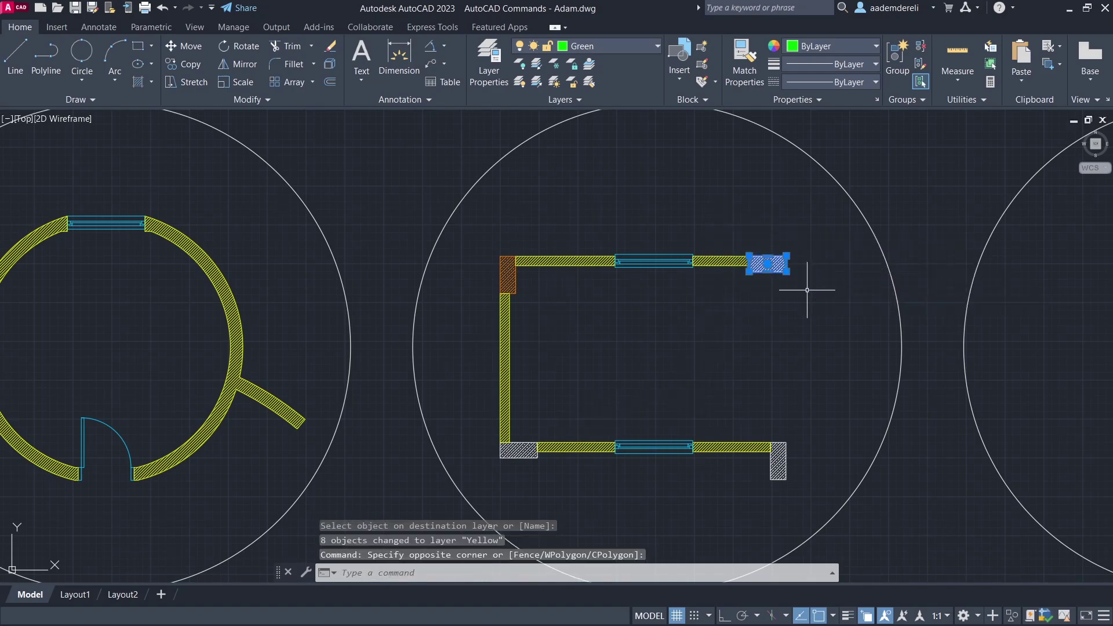
pyautogui.click(749, 410)
pyautogui.click(790, 497)
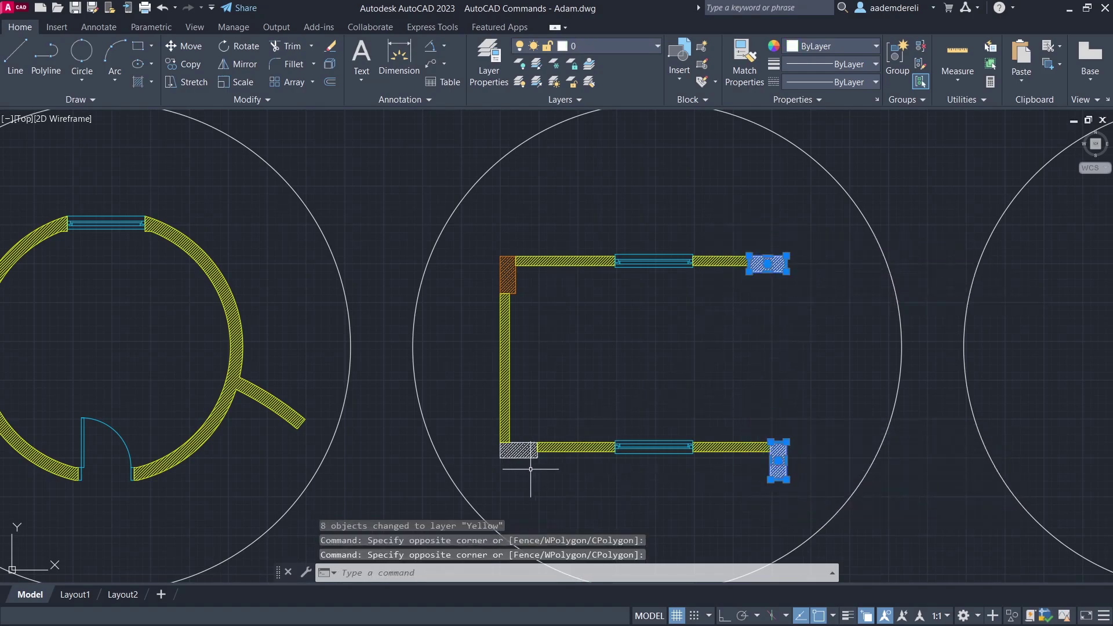
pyautogui.click(482, 471)
pyautogui.click(561, 421)
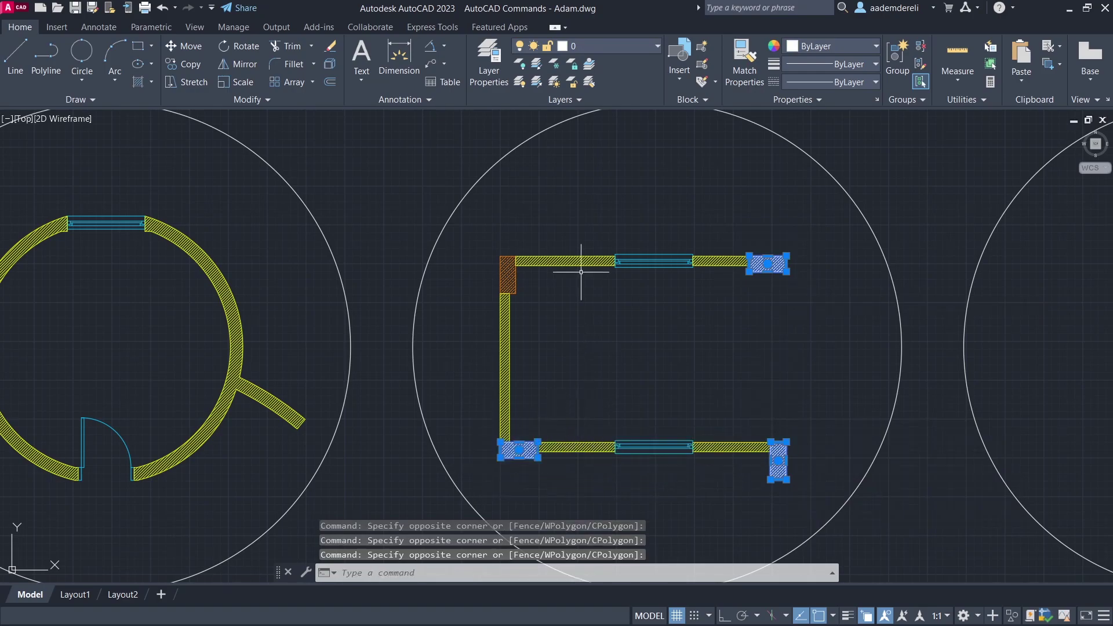
pyautogui.click(590, 84)
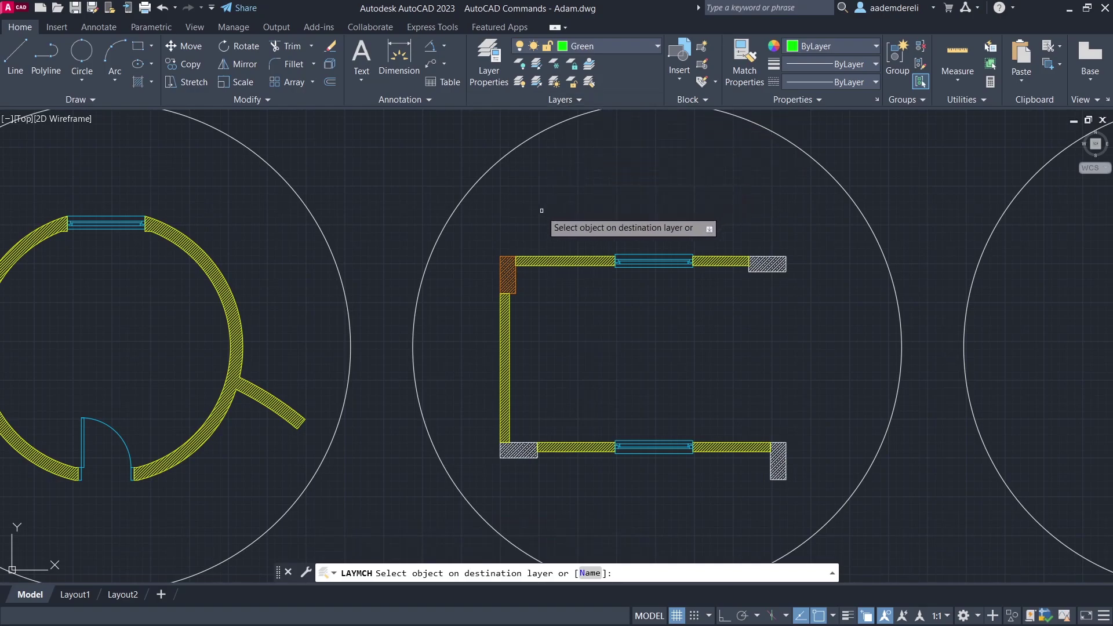
pyautogui.click(508, 274)
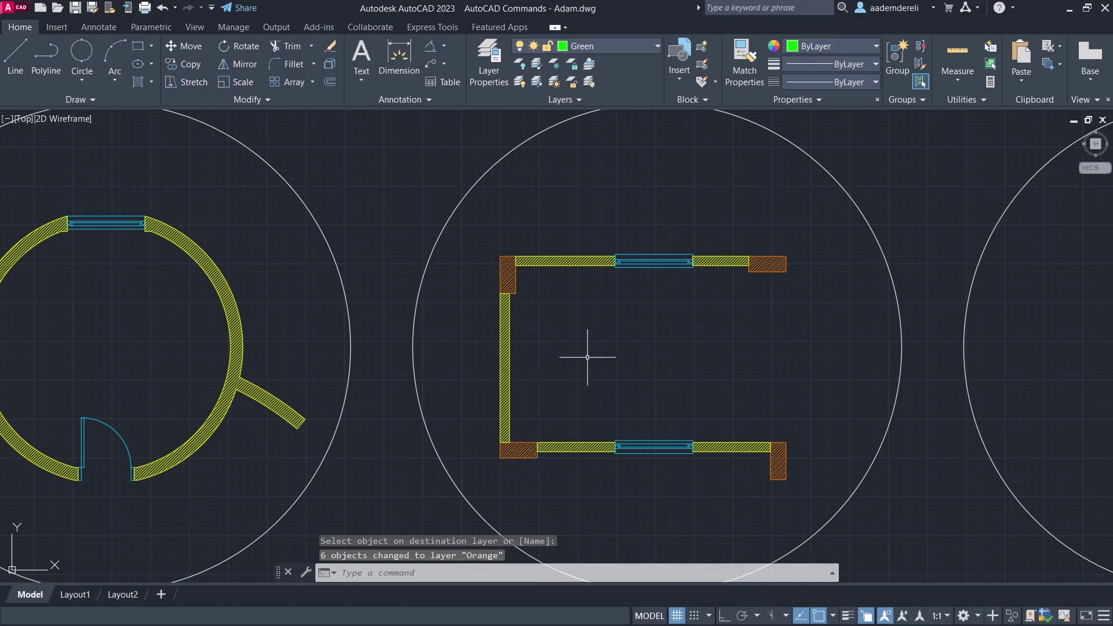
# Draw a slanted line on the current Green layer above the door in the LYMCUR example
pyautogui.moveTo(837, 352); pyautogui.dragTo(455, 343, button='middle')
pyautogui.scroll(-3, 559, 377)
pyautogui.scroll(2, 474, 313)
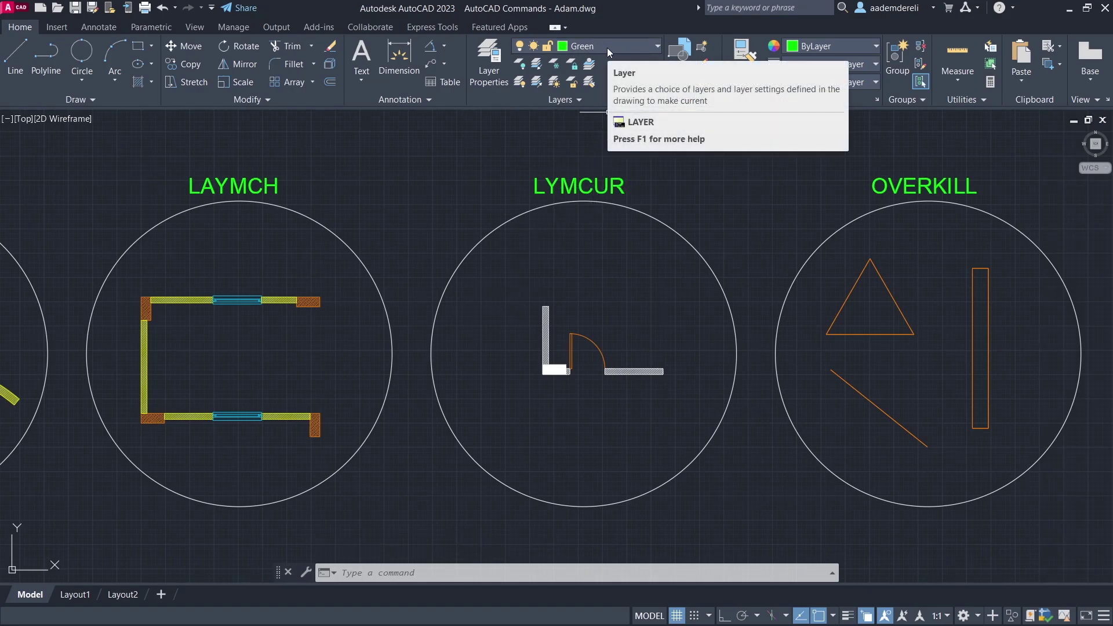
pyautogui.click(21, 54)
pyautogui.click(571, 237)
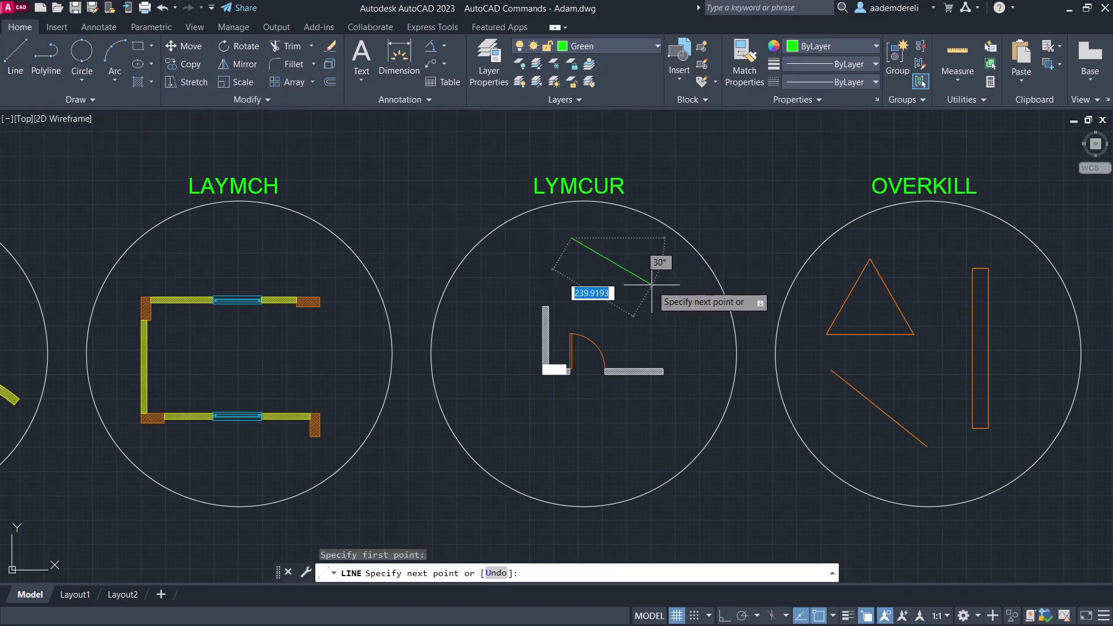
pyautogui.click(678, 286)
pyautogui.press('Return')
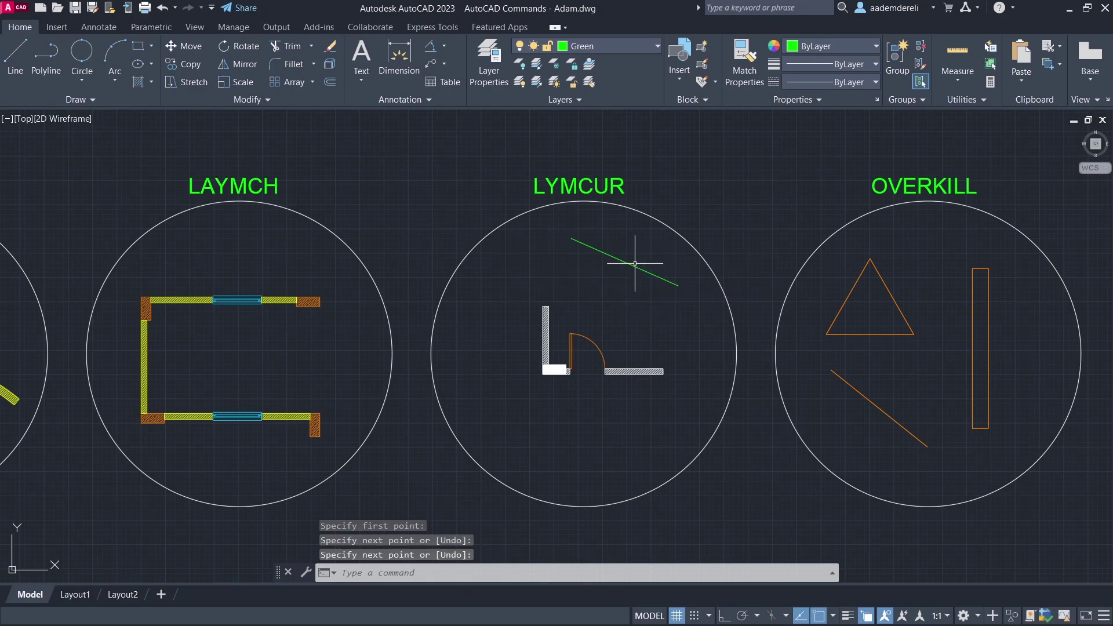
# Make the orange door's layer current with LAYMCUR and draw a slanted line just below the green one
pyautogui.click(591, 64)
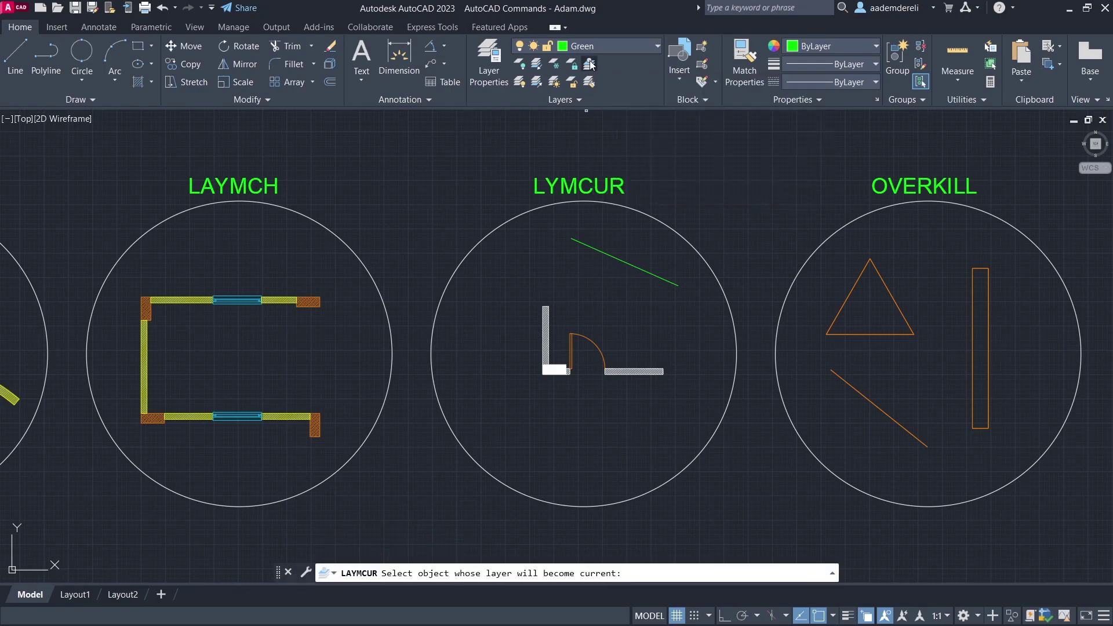
pyautogui.click(584, 336)
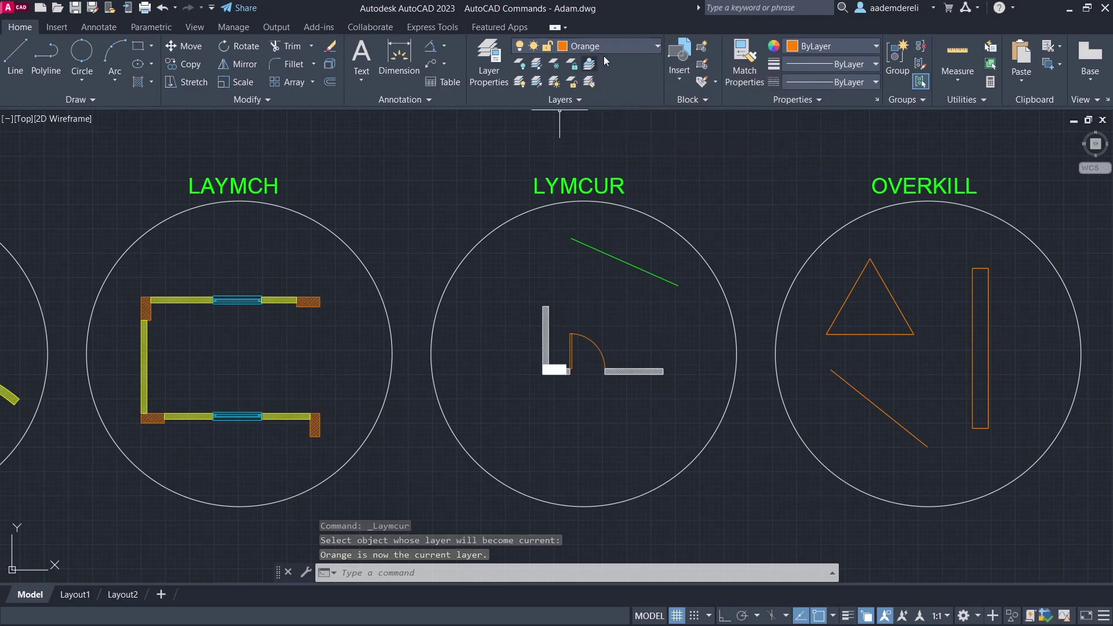
pyautogui.click(14, 64)
pyautogui.click(551, 258)
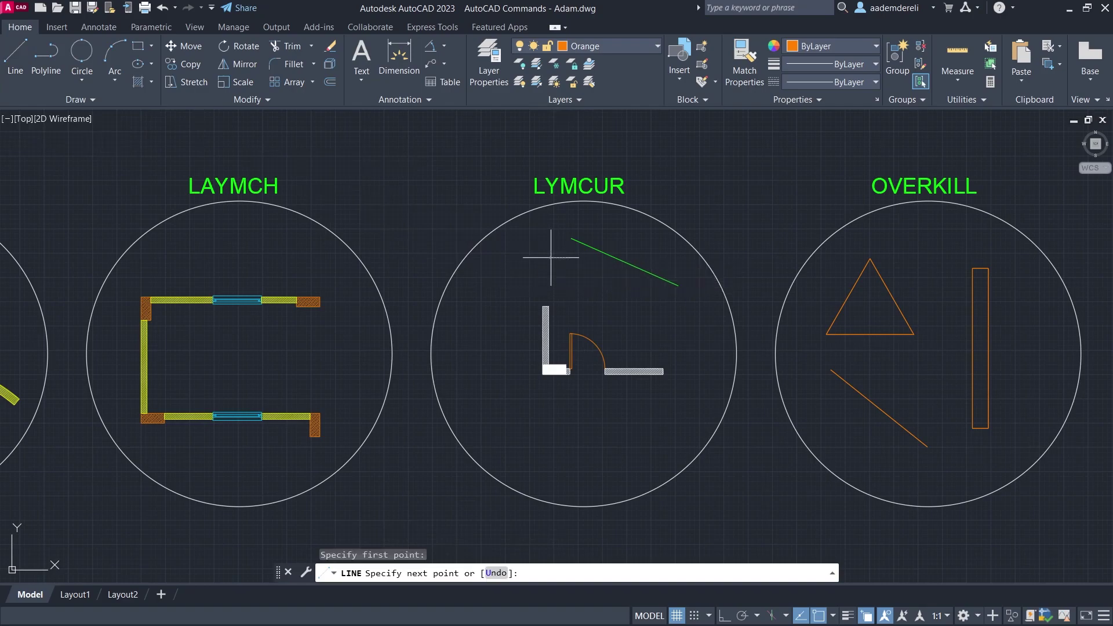
pyautogui.click(672, 318)
pyautogui.press('Return')
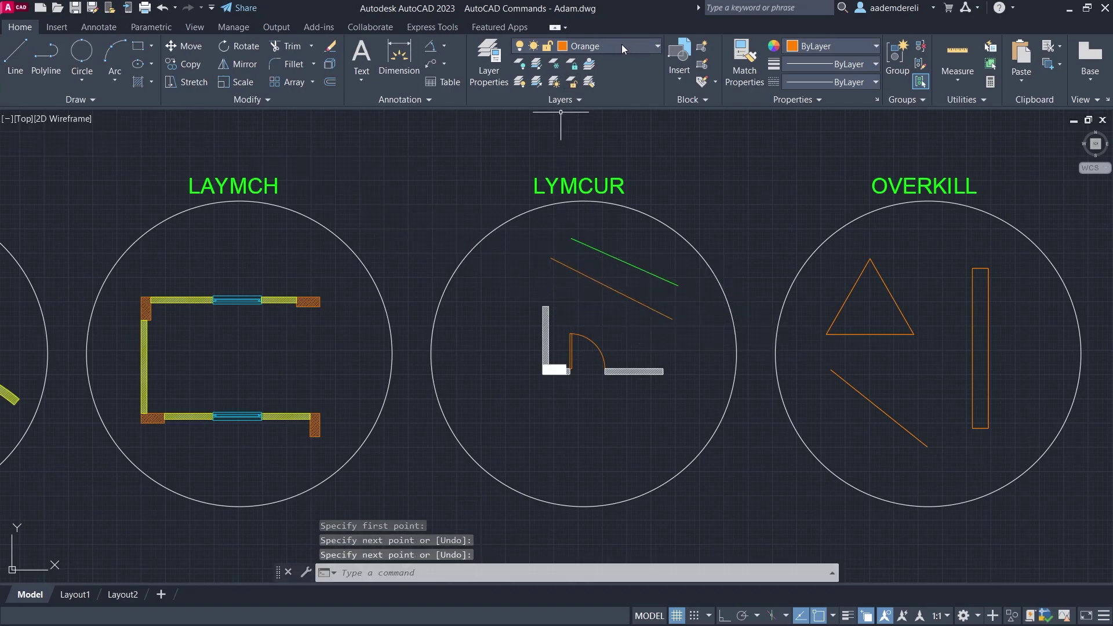
# Make the green slanted line's layer current with LAYMCUR
pyautogui.click(588, 68)
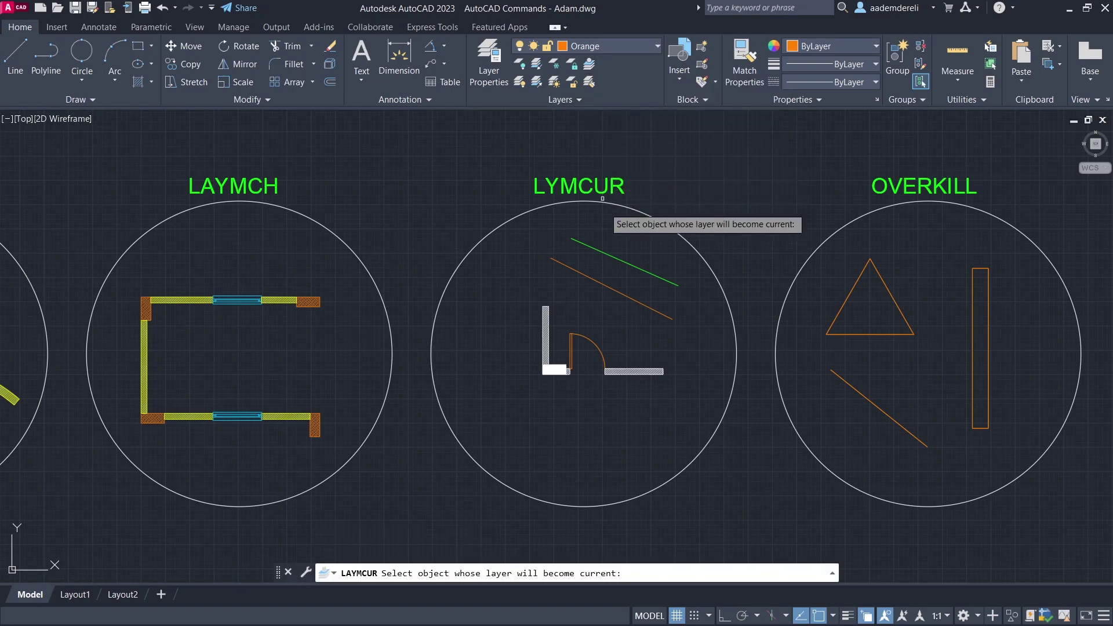
pyautogui.click(595, 249)
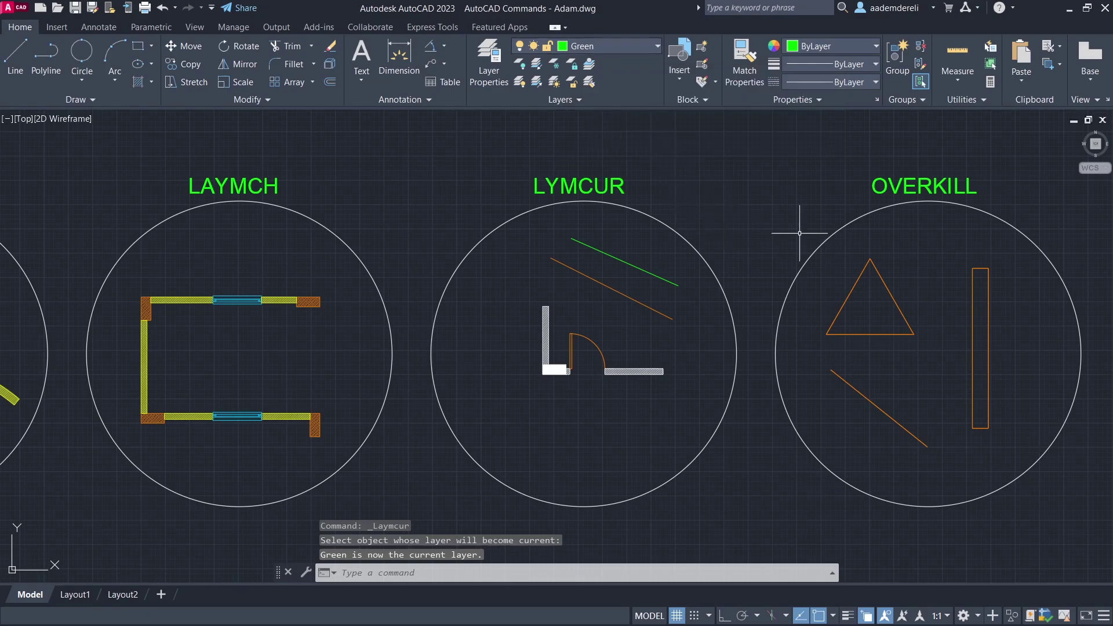
# Inspect the triangle's side, the tall rectangle and the slanted line in the OVERKILL example for overlapping duplicates
pyautogui.moveTo(851, 257); pyautogui.dragTo(528, 258, button='middle')
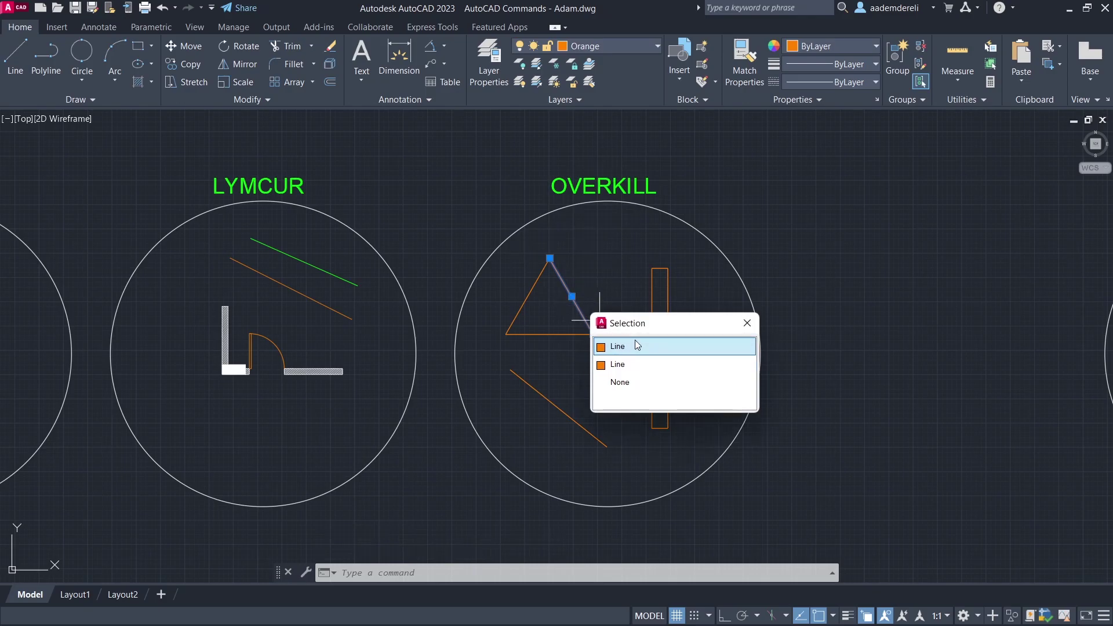
pyautogui.press('Escape')
pyautogui.click(653, 313)
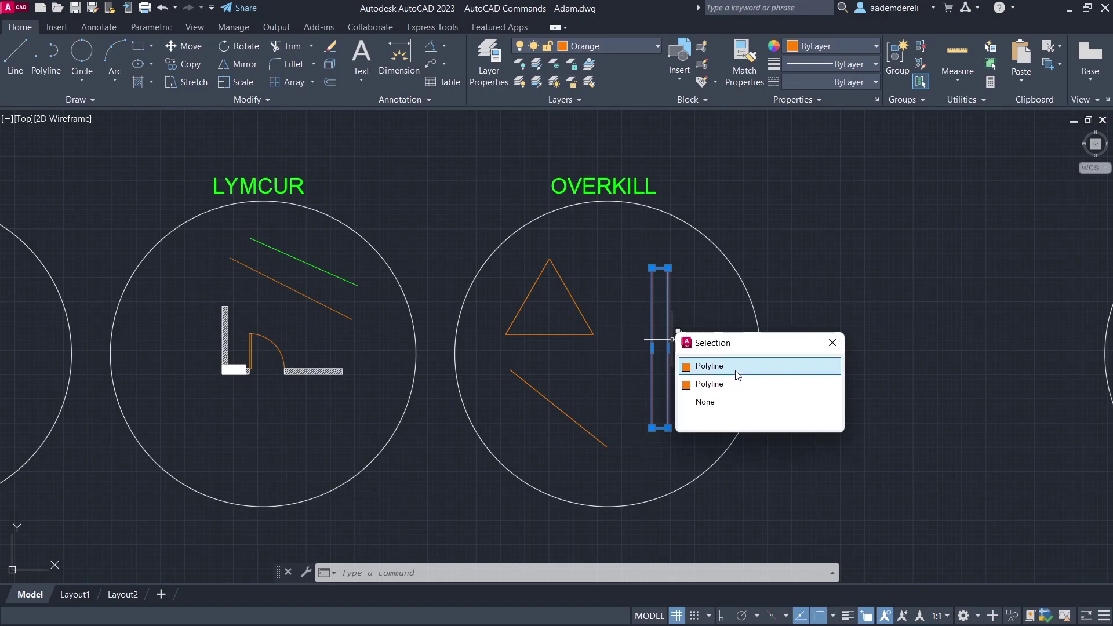
pyautogui.press('Escape')
pyautogui.click(556, 406)
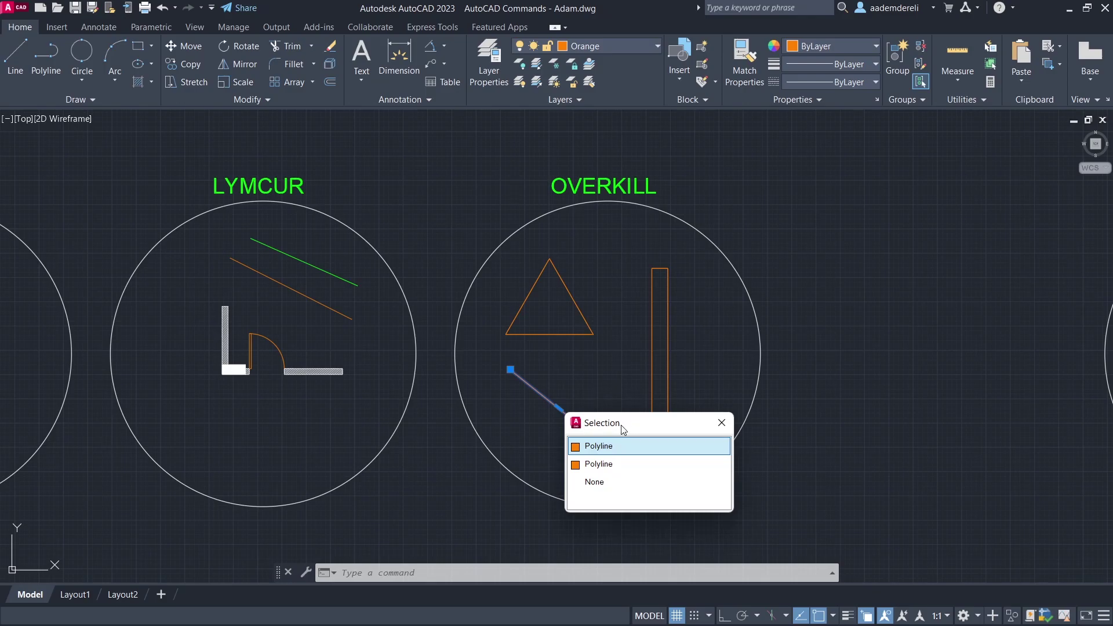
pyautogui.press('Escape')
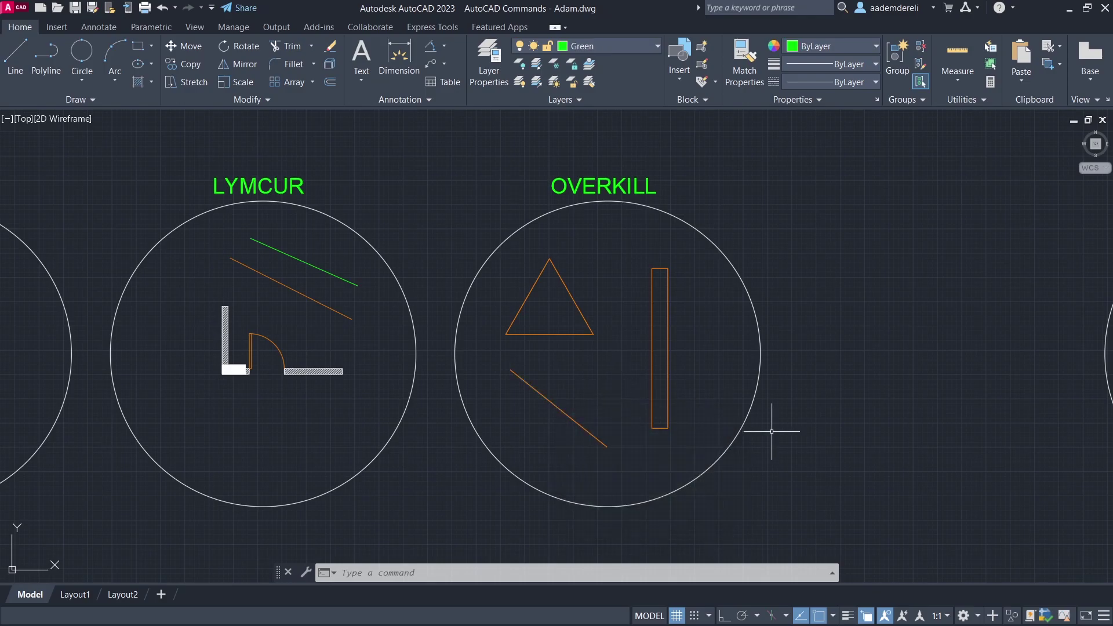
# Toggle Selection Cycling off and back on, and check the triangle's base for overlapping lines
pyautogui.click(1104, 618)
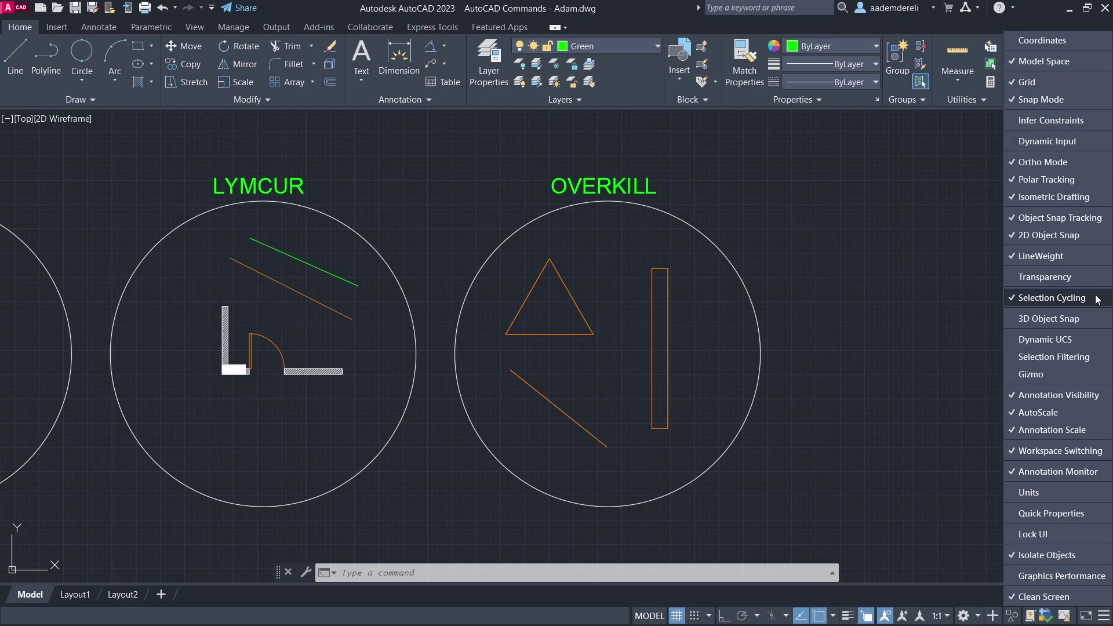
pyautogui.click(969, 377)
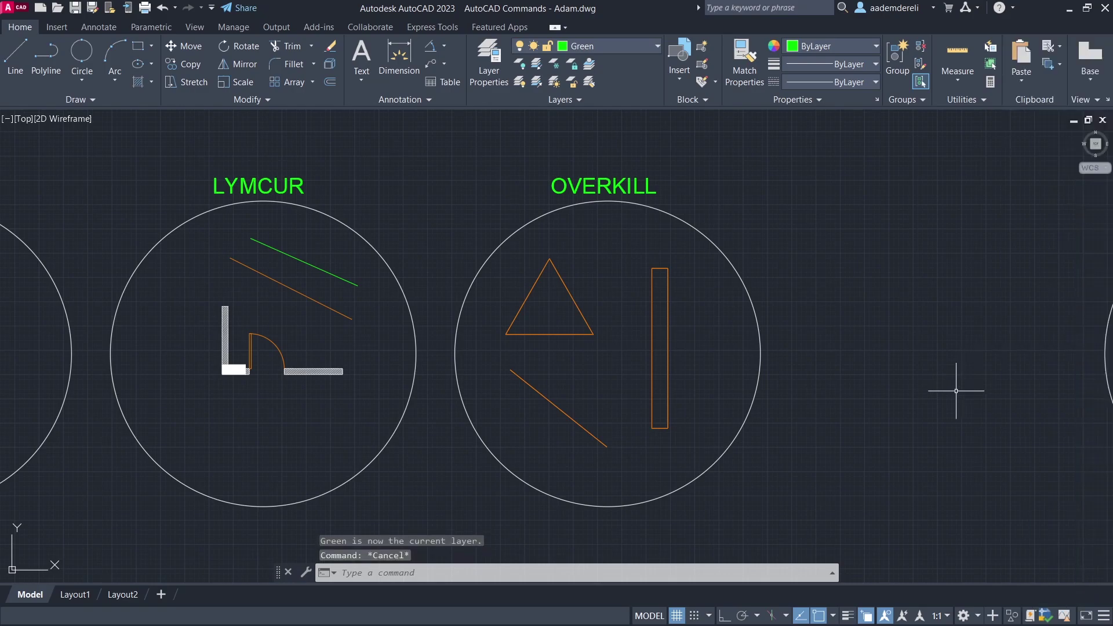
pyautogui.click(868, 617)
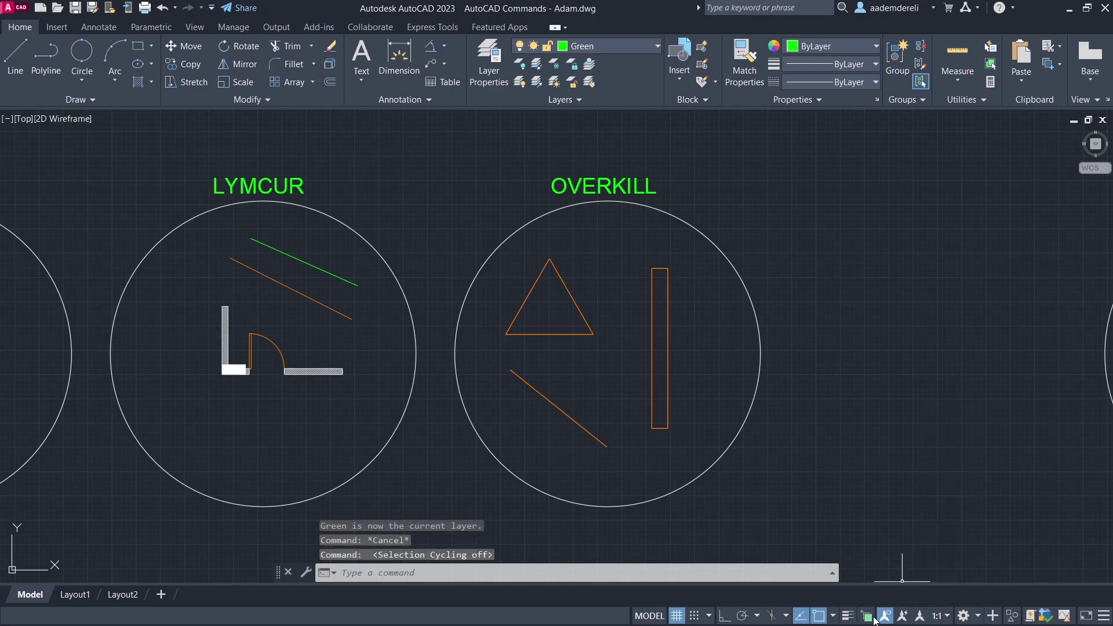
pyautogui.click(866, 617)
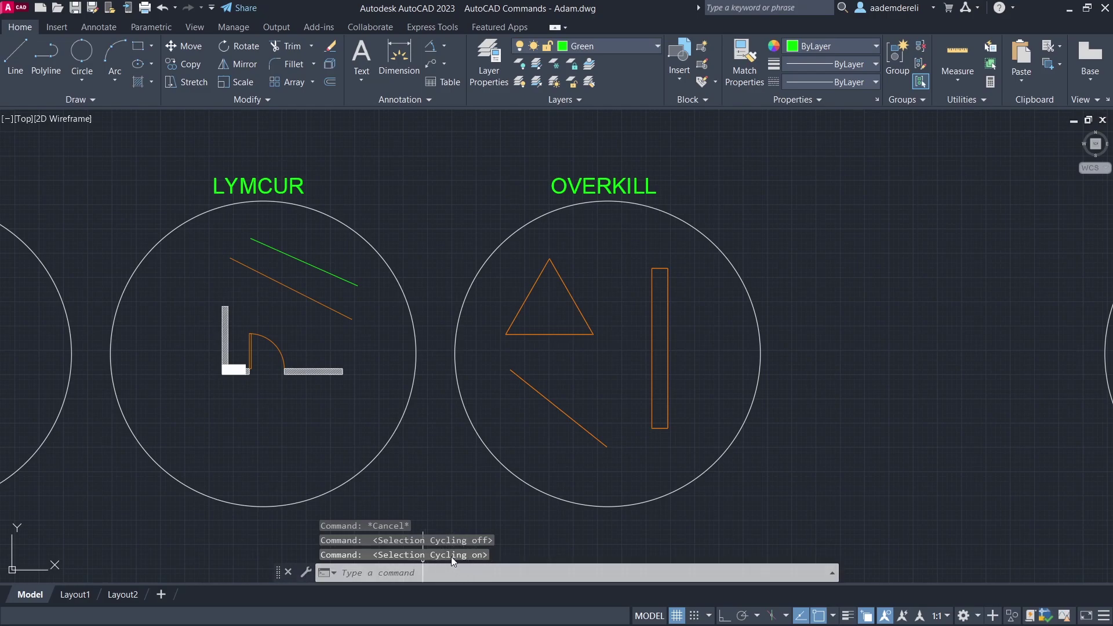
pyautogui.click(554, 334)
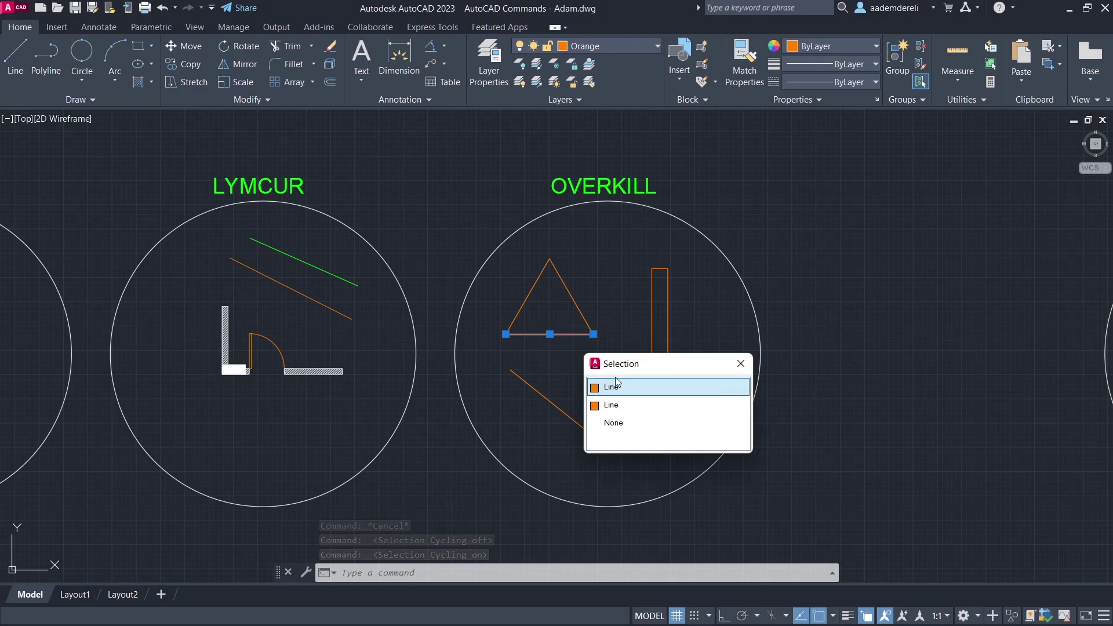
pyautogui.press('Escape')
# Delete the duplicates among the triangle, tall rectangle and slanted line with OVERKILL, using the default comparison settings
pyautogui.write('ove')
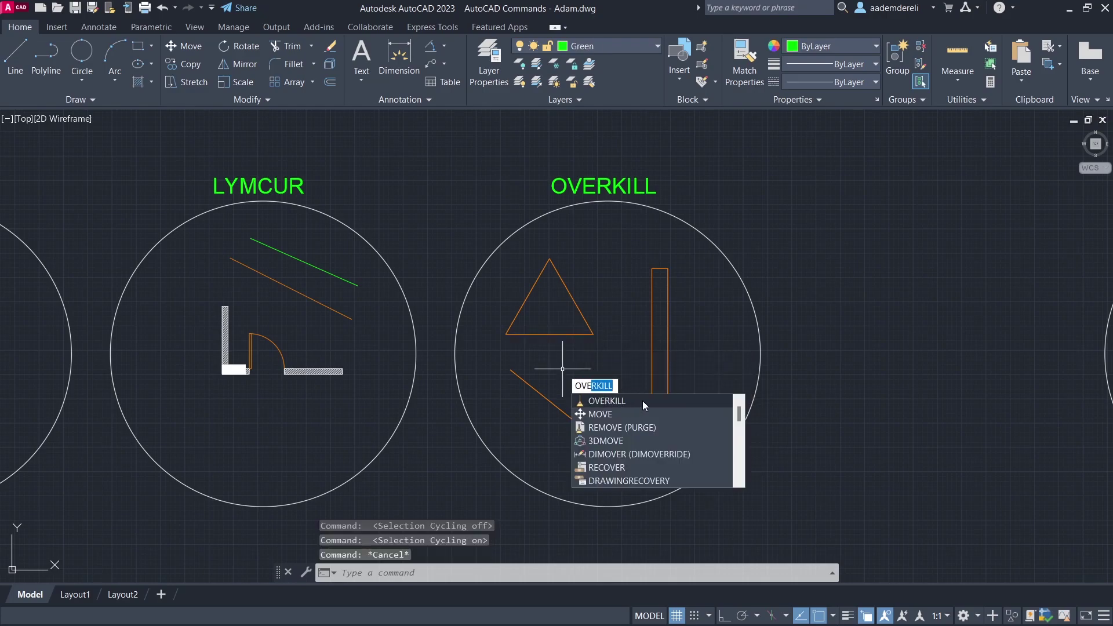
pyautogui.click(642, 401)
pyautogui.click(703, 268)
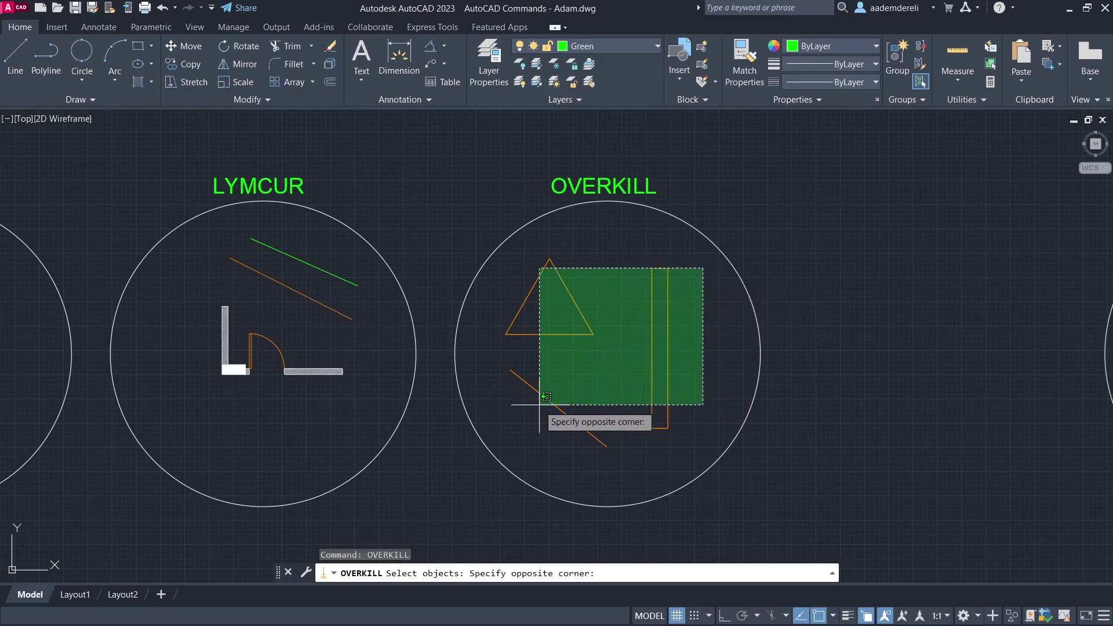
pyautogui.click(512, 416)
pyautogui.press('Return')
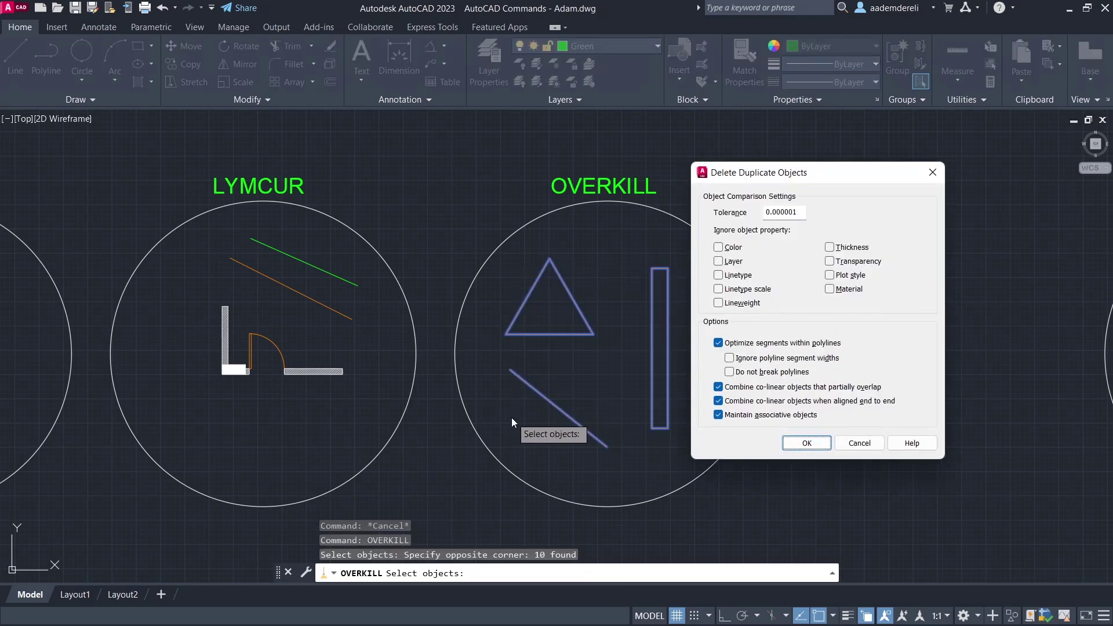
pyautogui.click(807, 444)
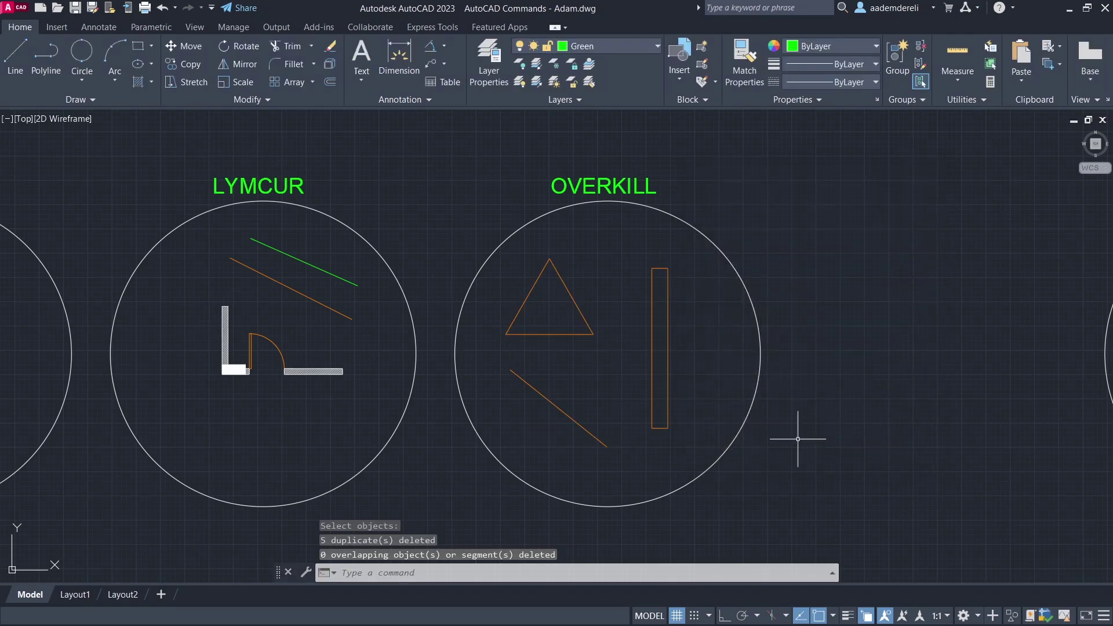
# Check the tall rectangle, the triangle's right side and base, and the slanted line for remaining duplicates
pyautogui.click(654, 341)
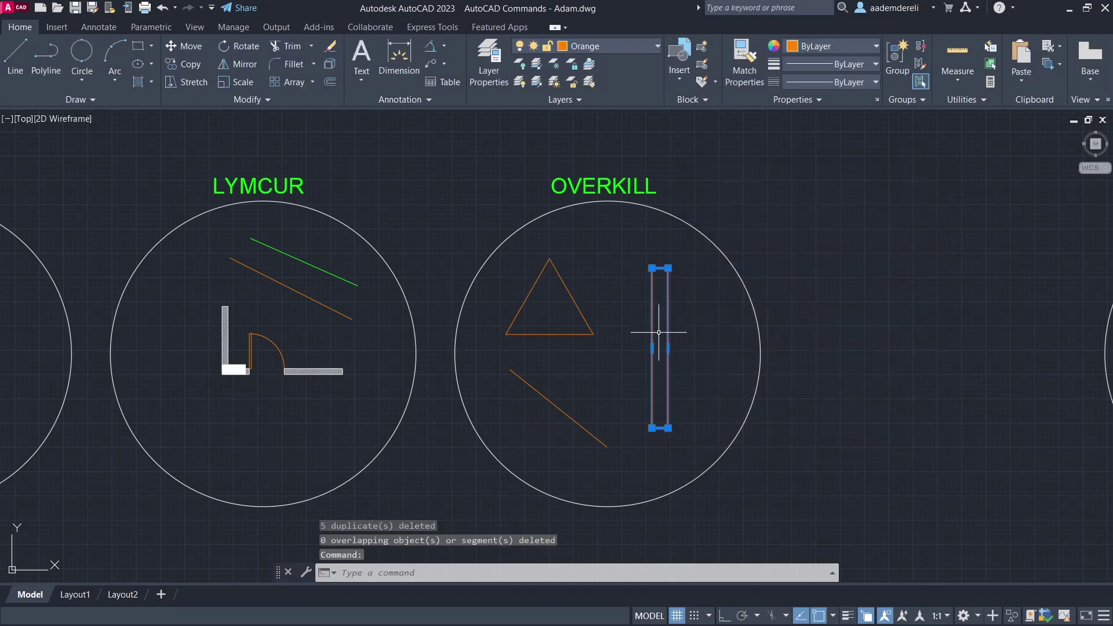
pyautogui.press('Escape')
pyautogui.click(579, 308)
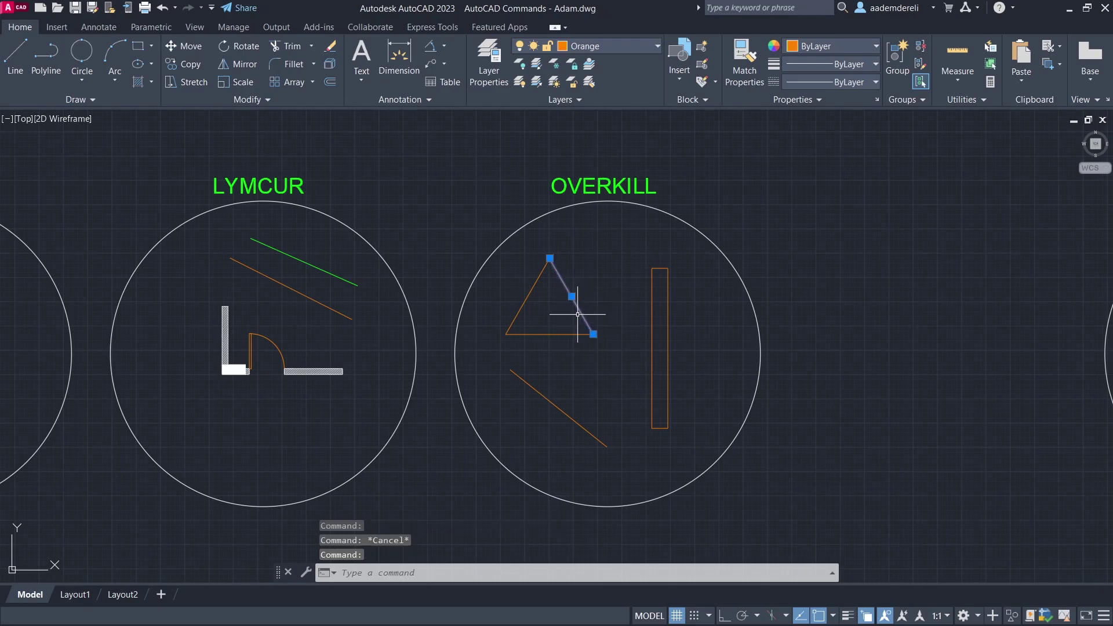
pyautogui.click(550, 333)
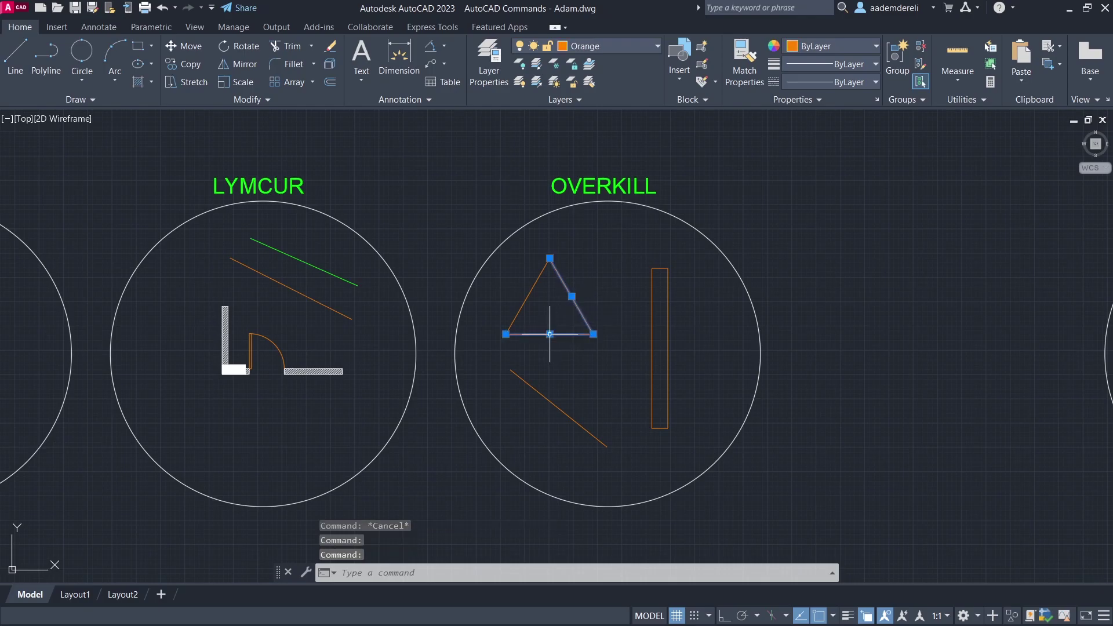
pyautogui.click(526, 382)
pyautogui.press('Escape')
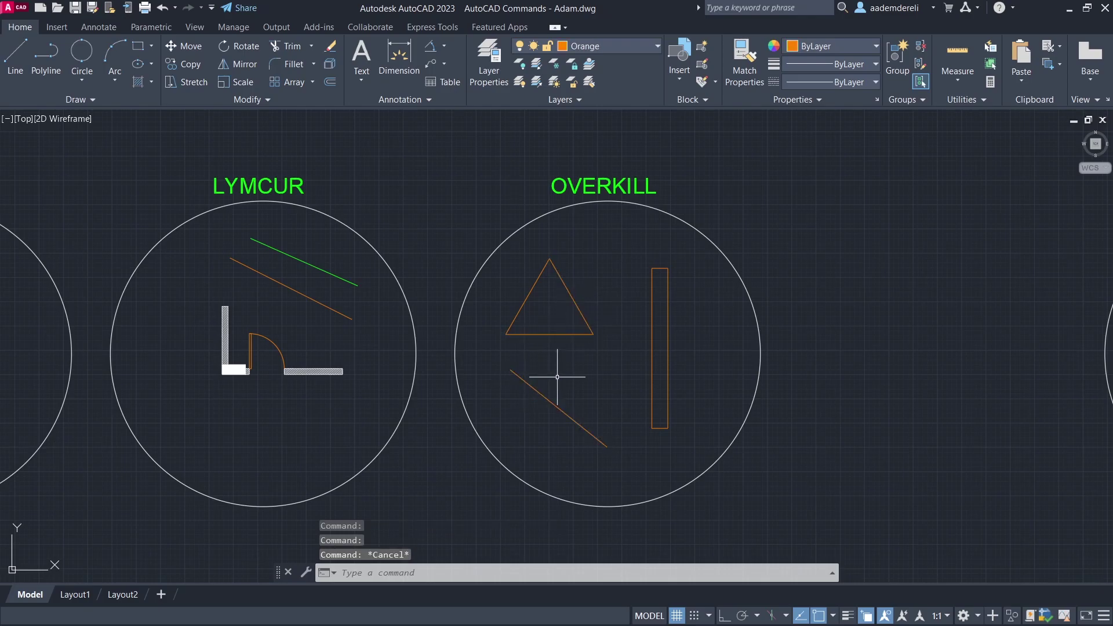
# Set the text height of all five ROOM labels in the TEXT HEIGHT example to 7 through Quick Properties
pyautogui.scroll(-3, 557, 377)
pyautogui.moveTo(881, 356); pyautogui.dragTo(596, 369, button='middle')
pyautogui.scroll(2, 603, 371)
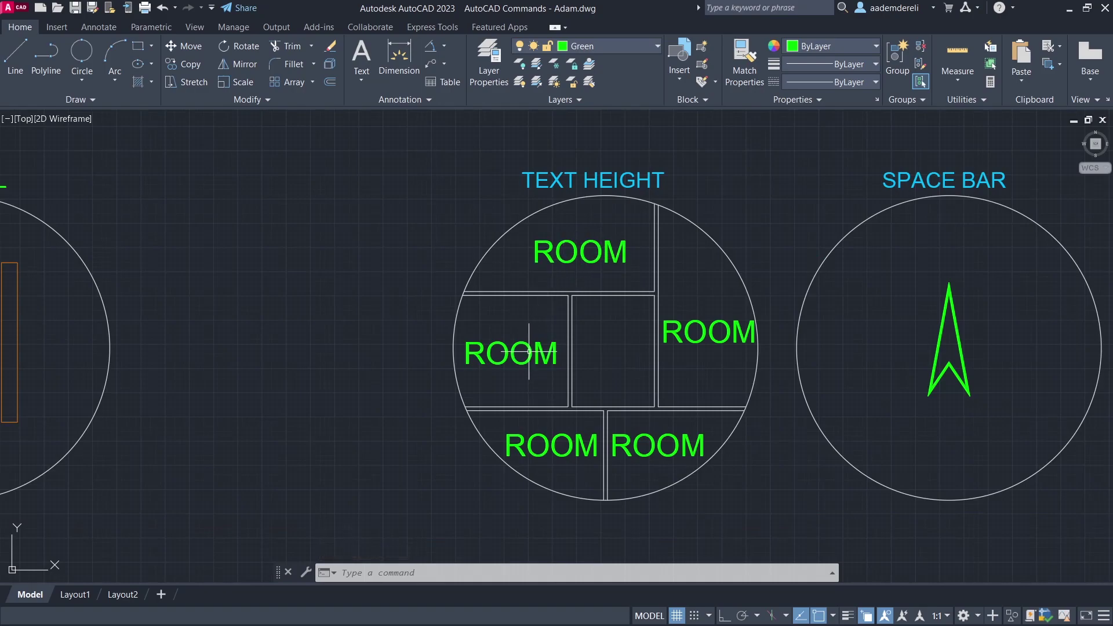
pyautogui.click(599, 259)
pyautogui.click(528, 347)
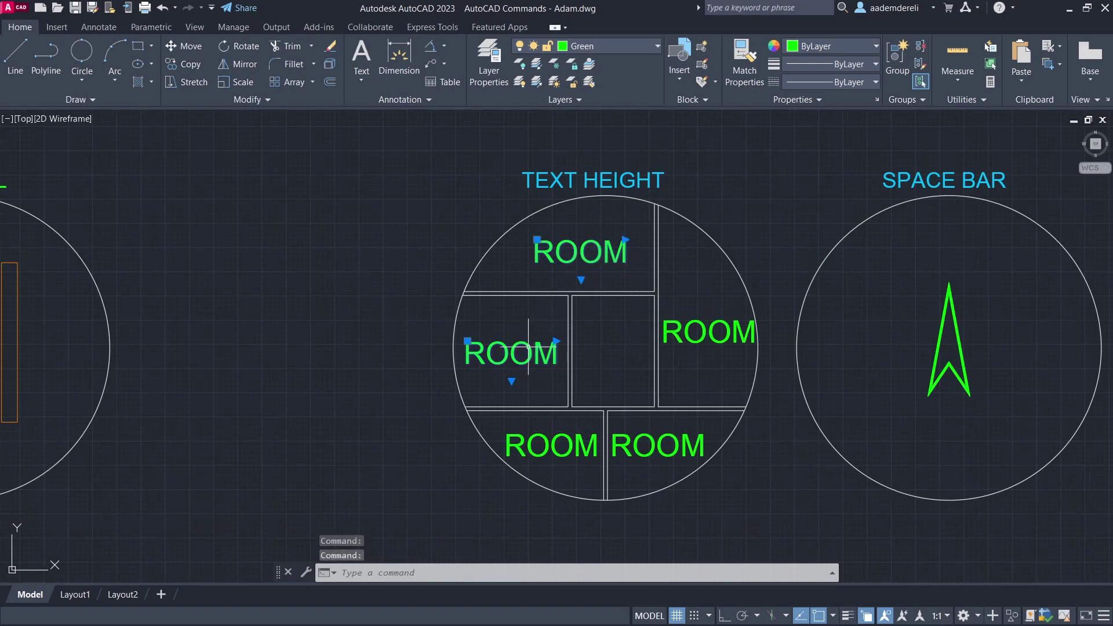
pyautogui.click(548, 432)
pyautogui.click(630, 441)
pyautogui.click(692, 330)
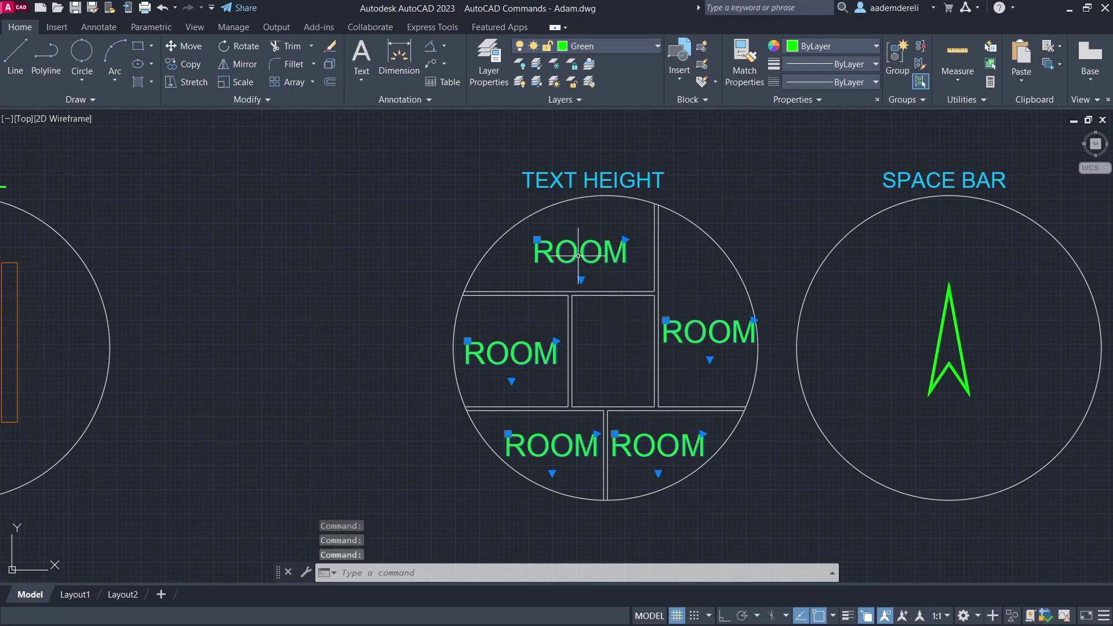
pyautogui.hotkey('ctrl', 'shift', 'p')
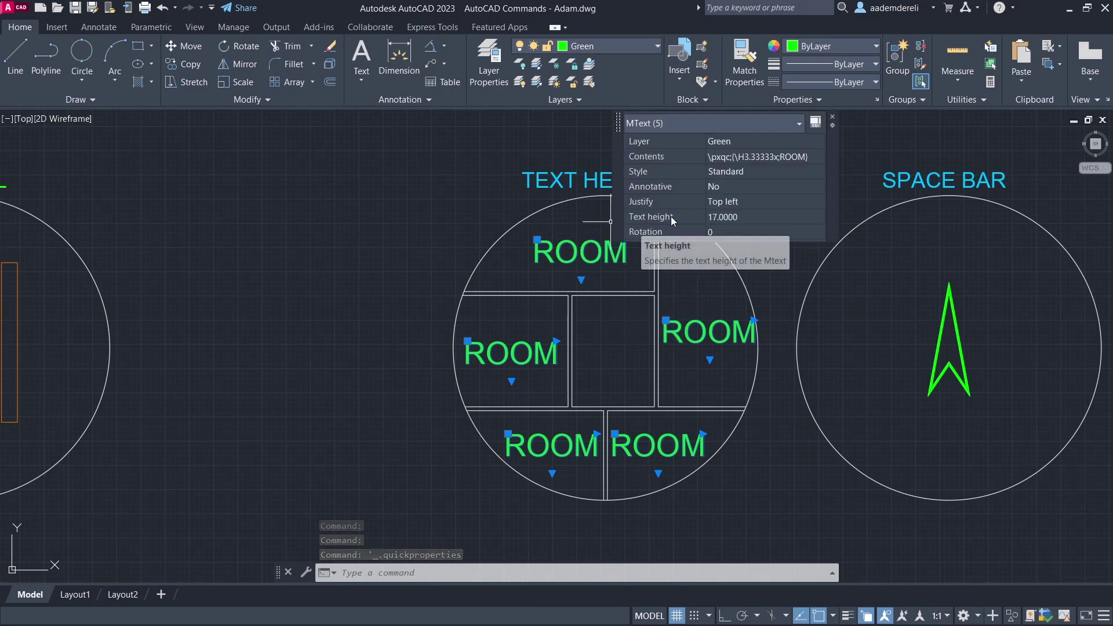
pyautogui.click(754, 218)
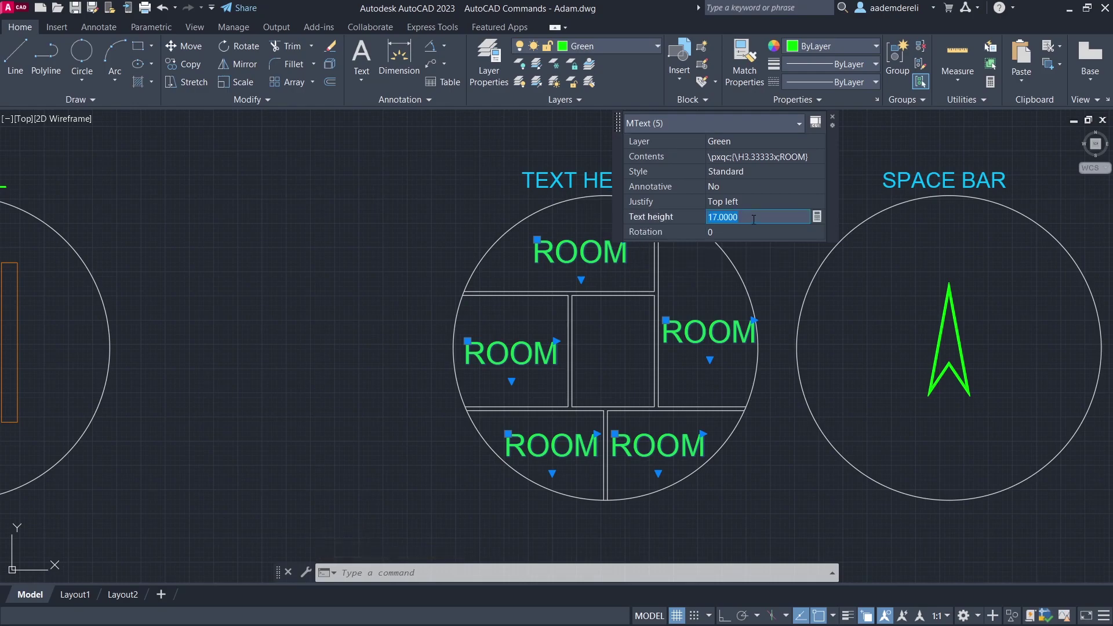
pyautogui.write('7')
pyautogui.press('Tab')
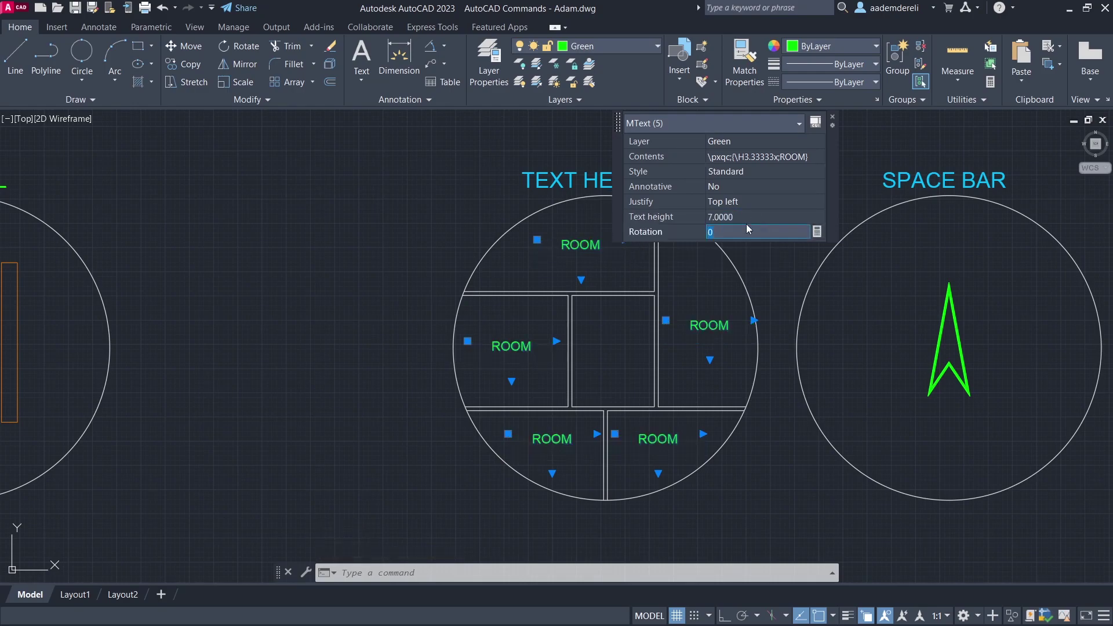
pyautogui.click(832, 117)
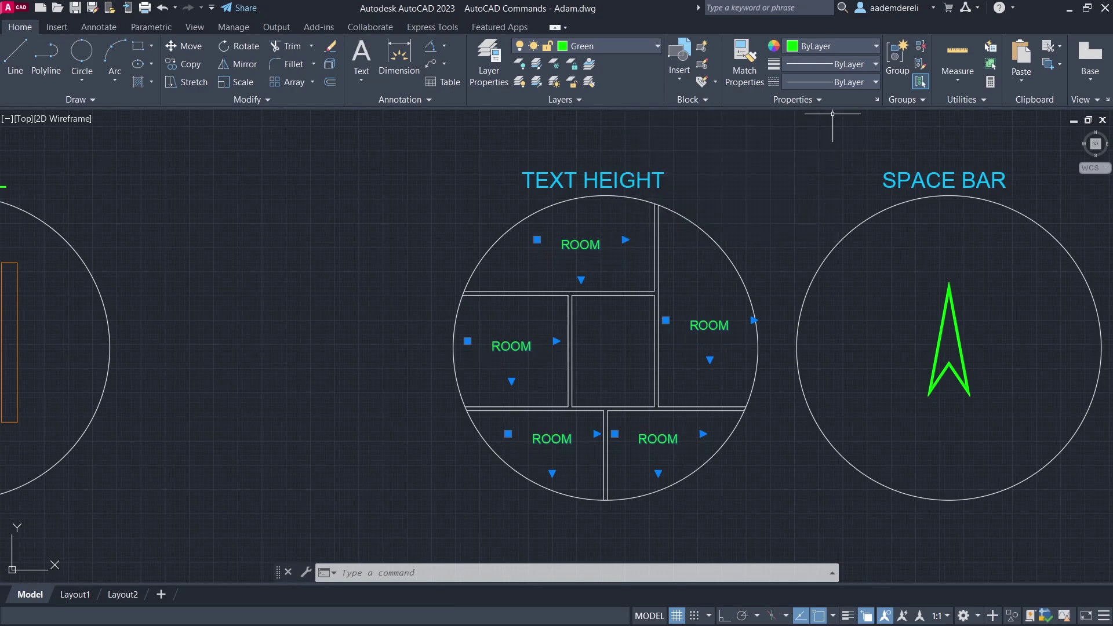
pyautogui.press('Escape')
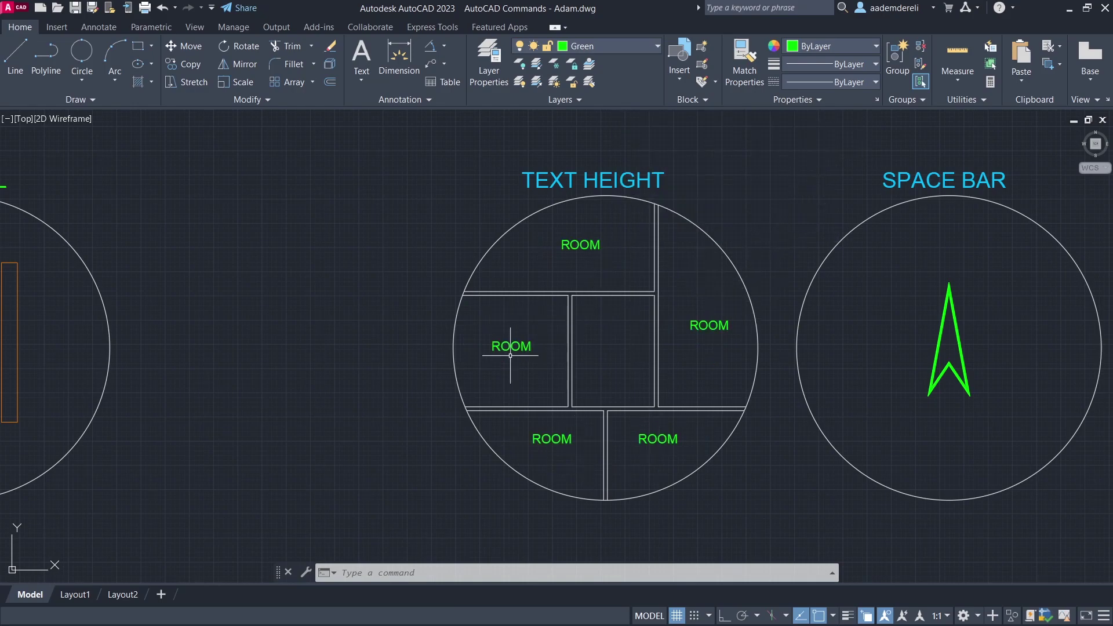
# Cycle the lower-right grip of the green arrow in the SPACE BAR example through Stretch, Move, Rotate, Scale and Mirror without applying any
pyautogui.moveTo(826, 345); pyautogui.dragTo(504, 360, button='middle')
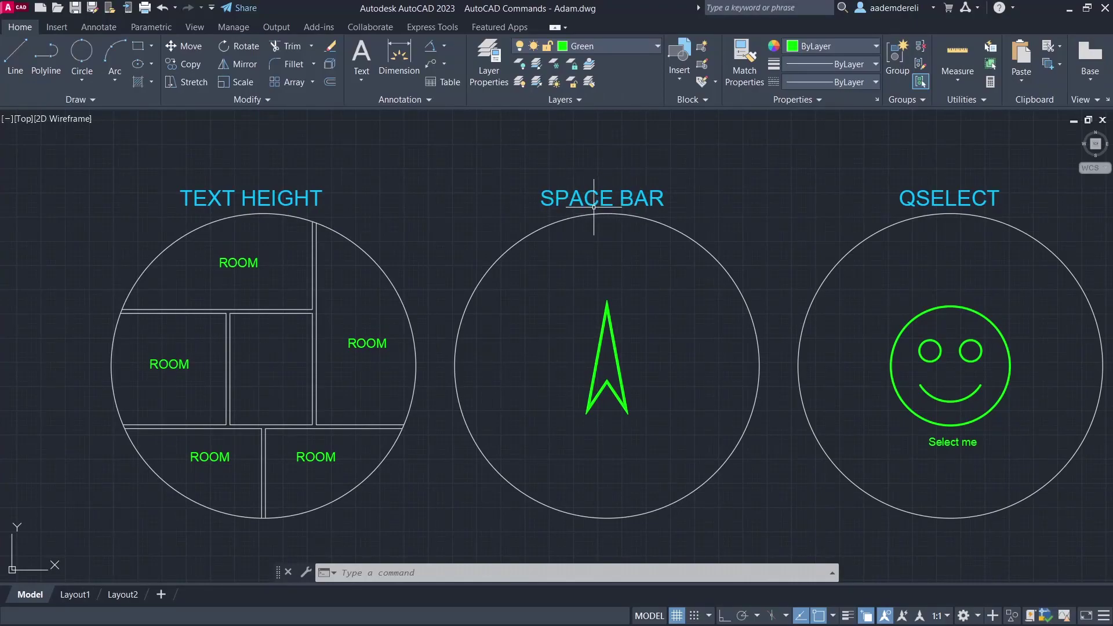
pyautogui.click(648, 335)
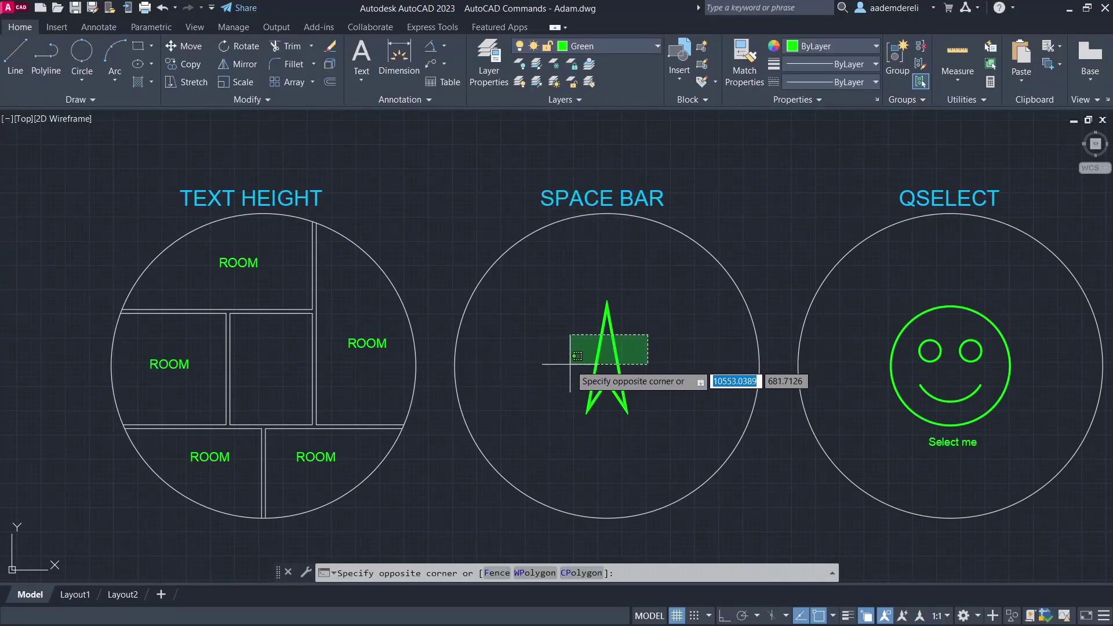
pyautogui.click(570, 364)
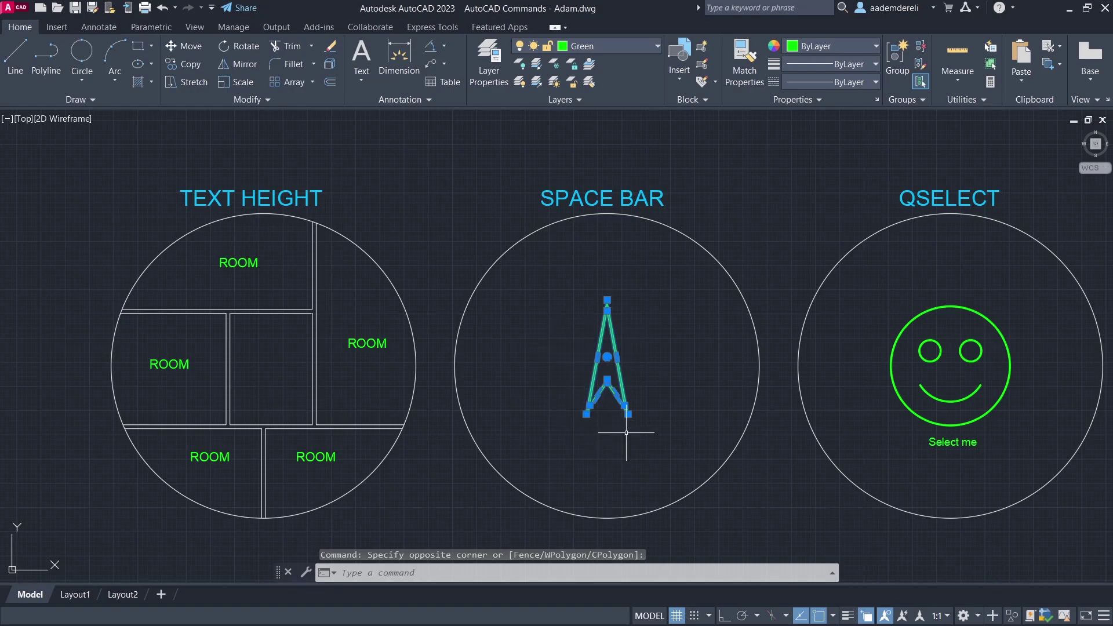
pyautogui.click(628, 413)
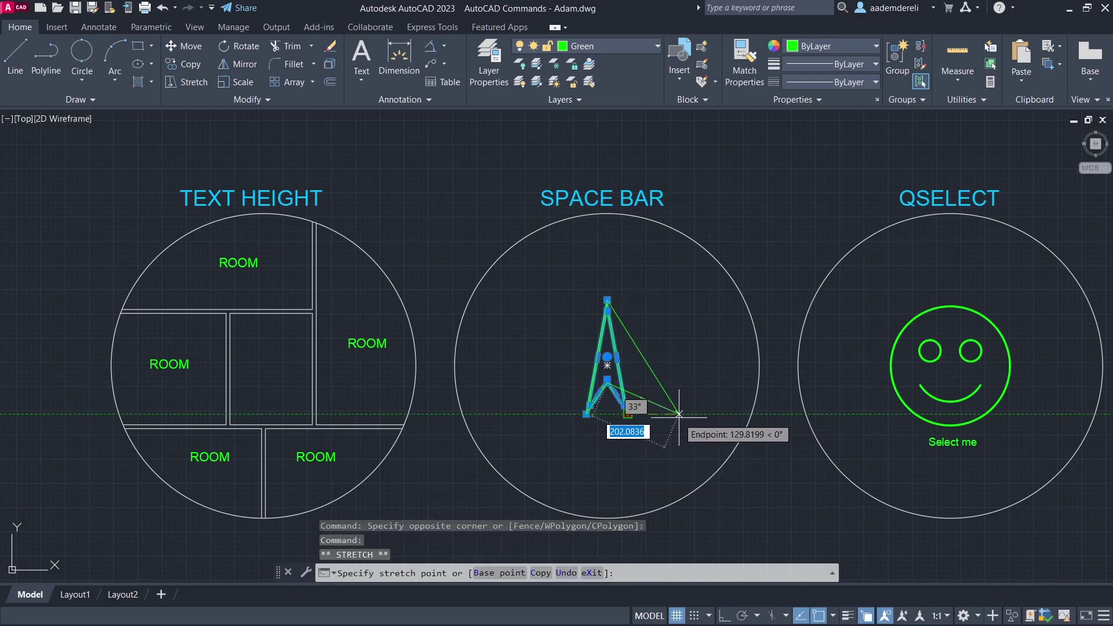
pyautogui.press('space')
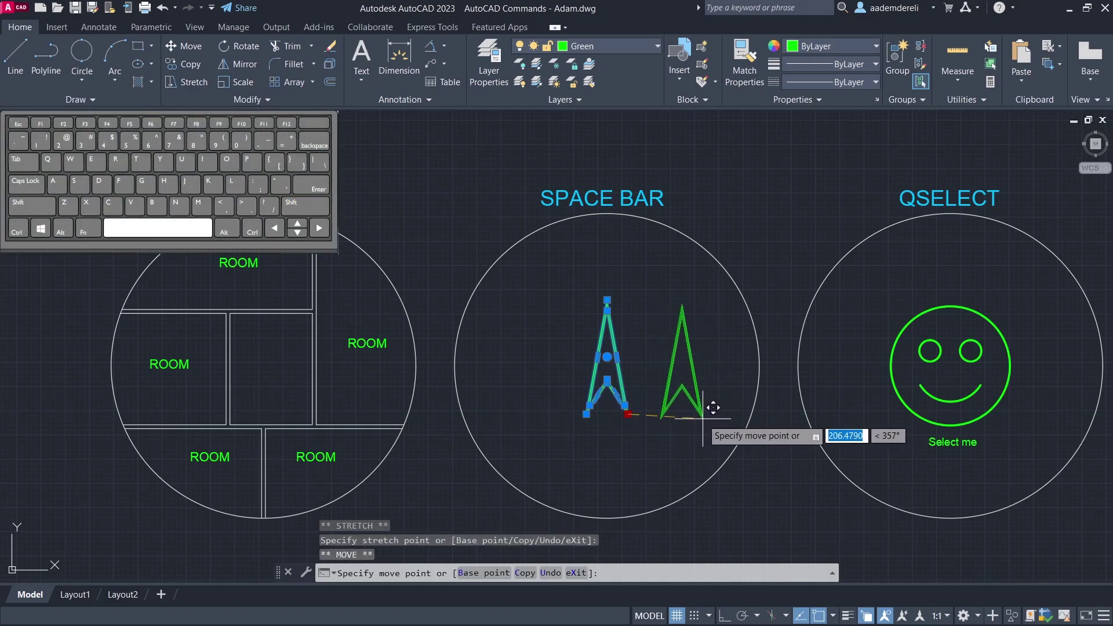
pyautogui.press('space')
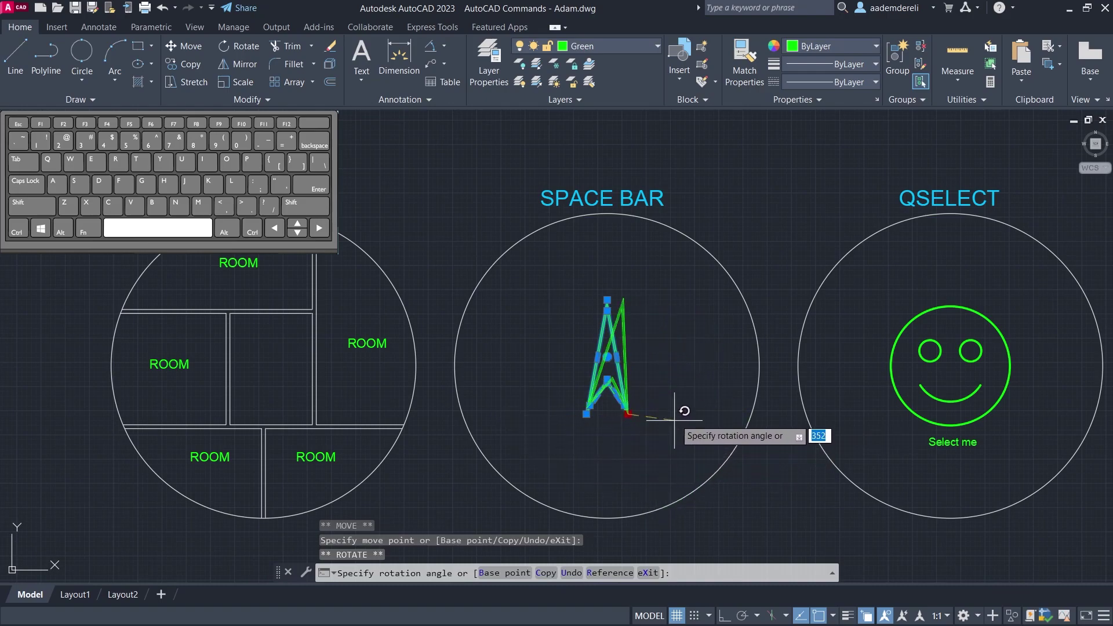
pyautogui.press('space')
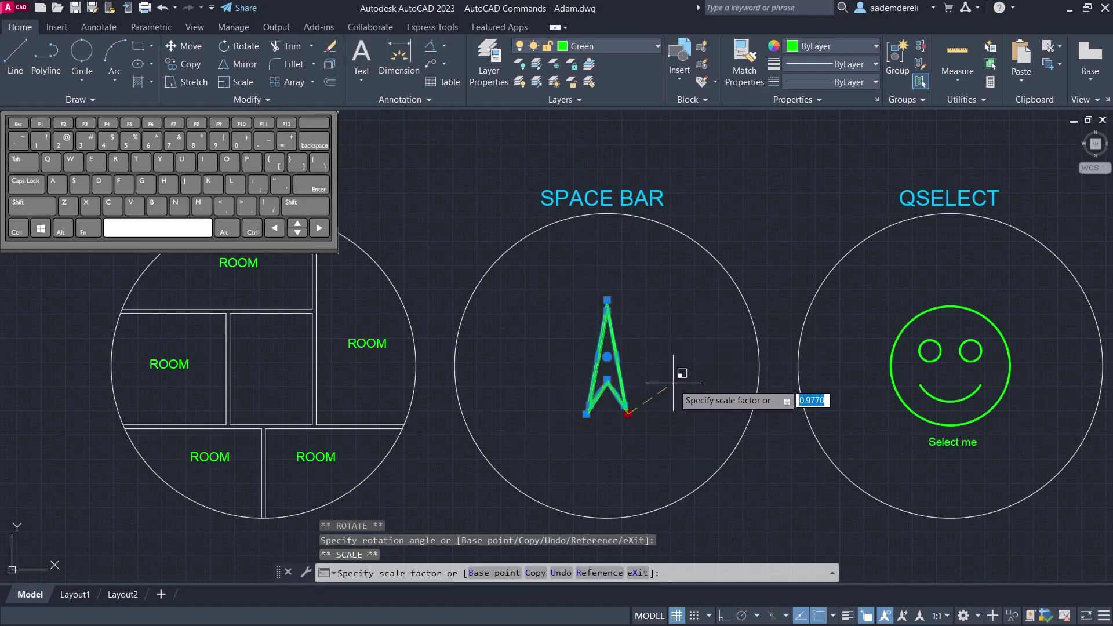
pyautogui.press('space')
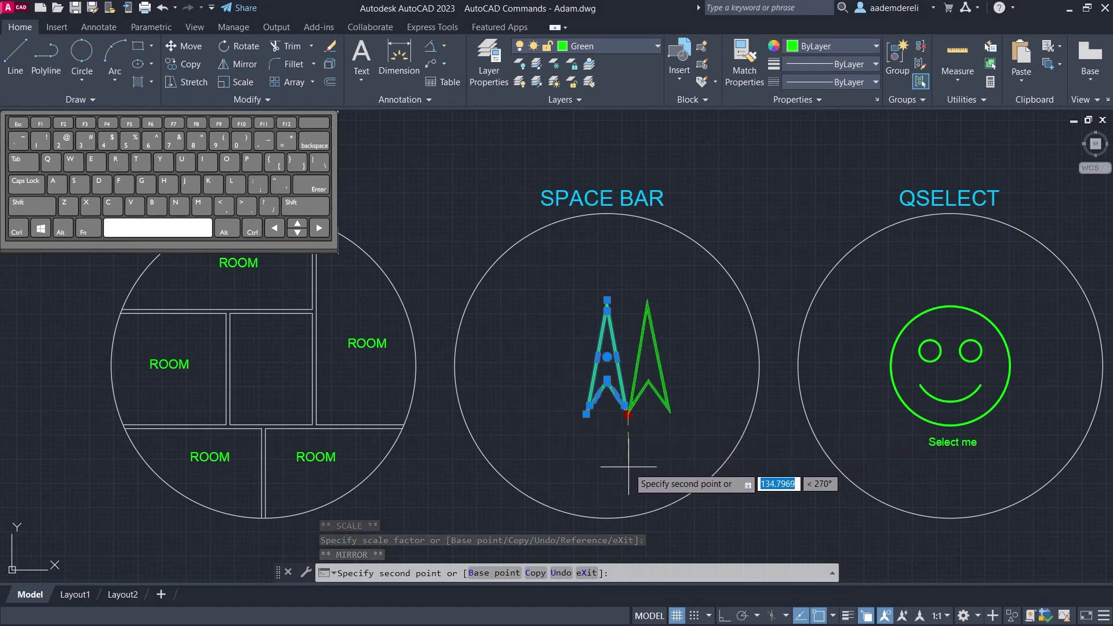
pyautogui.press('Escape')
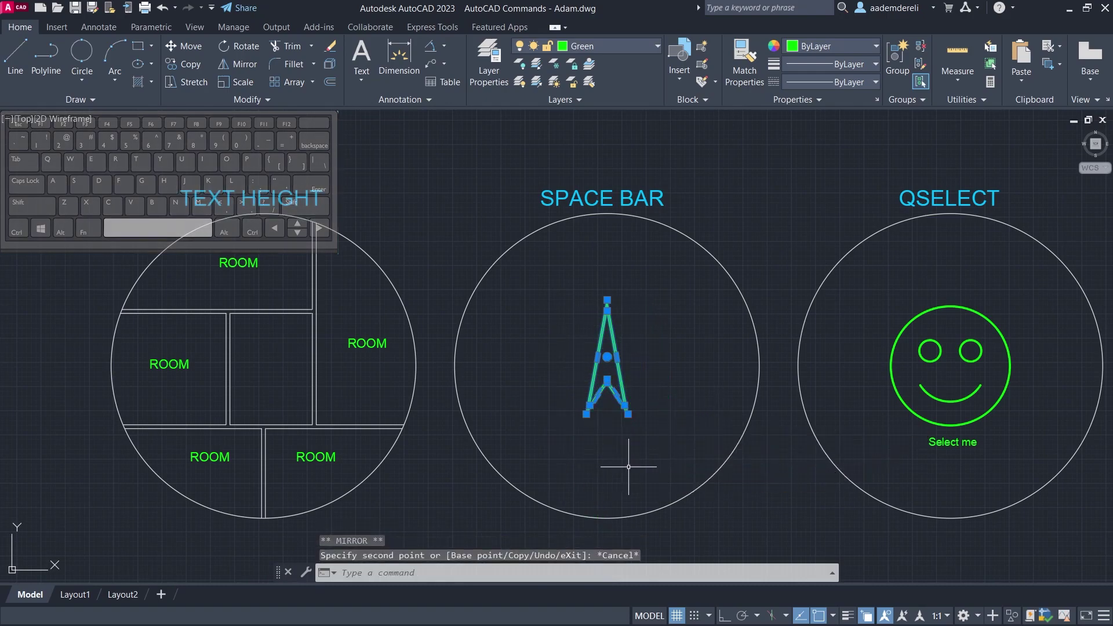
pyautogui.press('Escape')
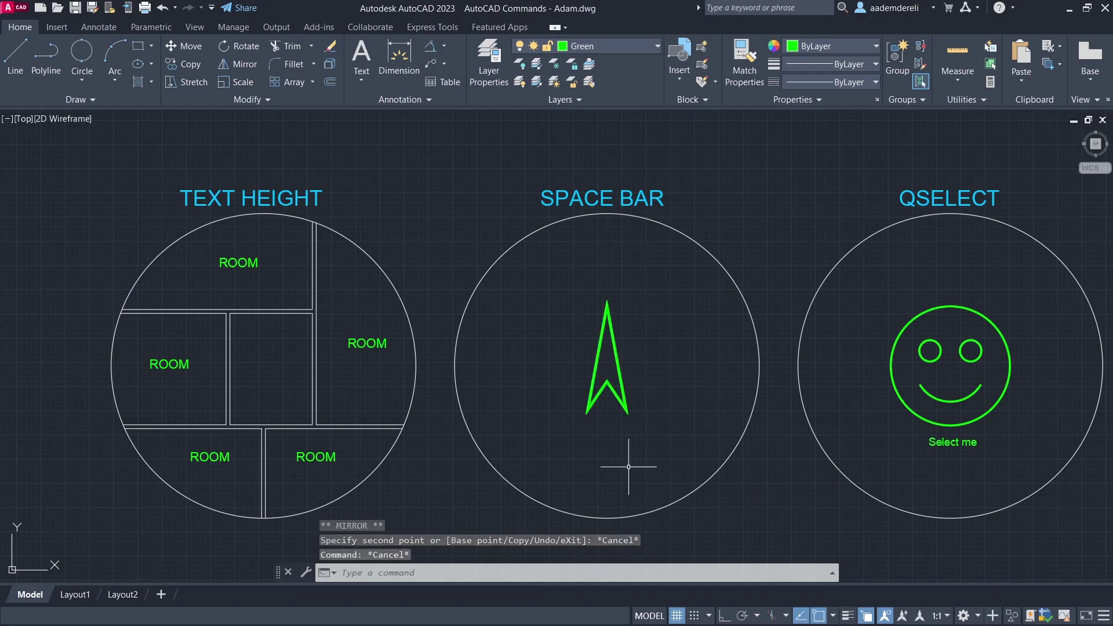
# Select every object on the Green layer across the entire drawing with Quick Select and review the selection over all examples
pyautogui.moveTo(869, 378)
pyautogui.mouseDown(button='middle')
pyautogui.moveTo(713, 355)
pyautogui.moveTo(579, 362)
pyautogui.mouseUp(button='middle')
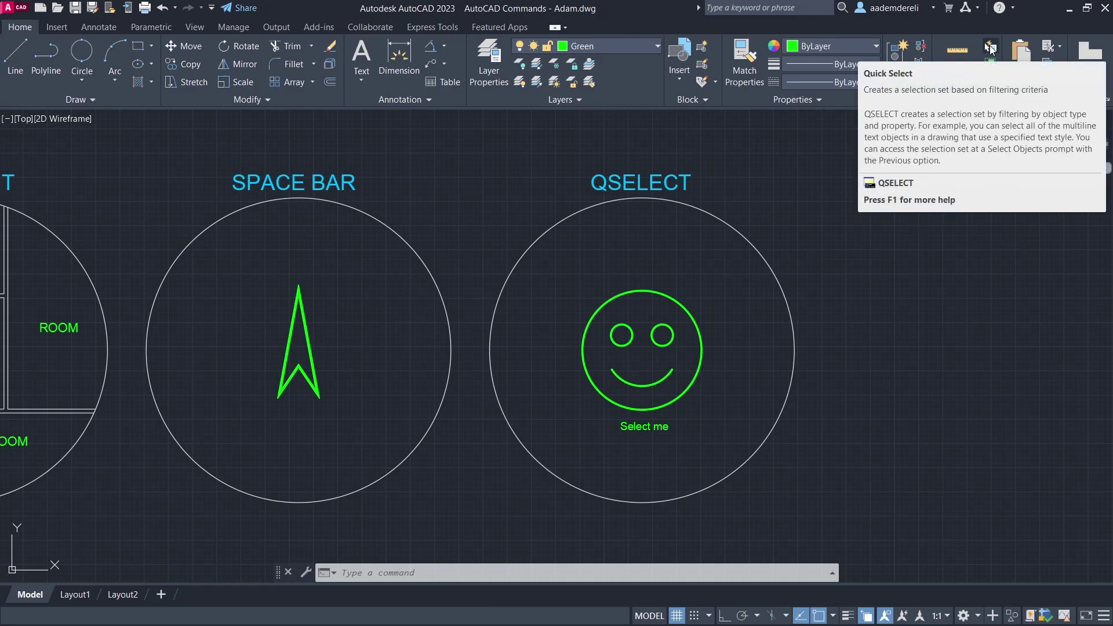
pyautogui.click(990, 46)
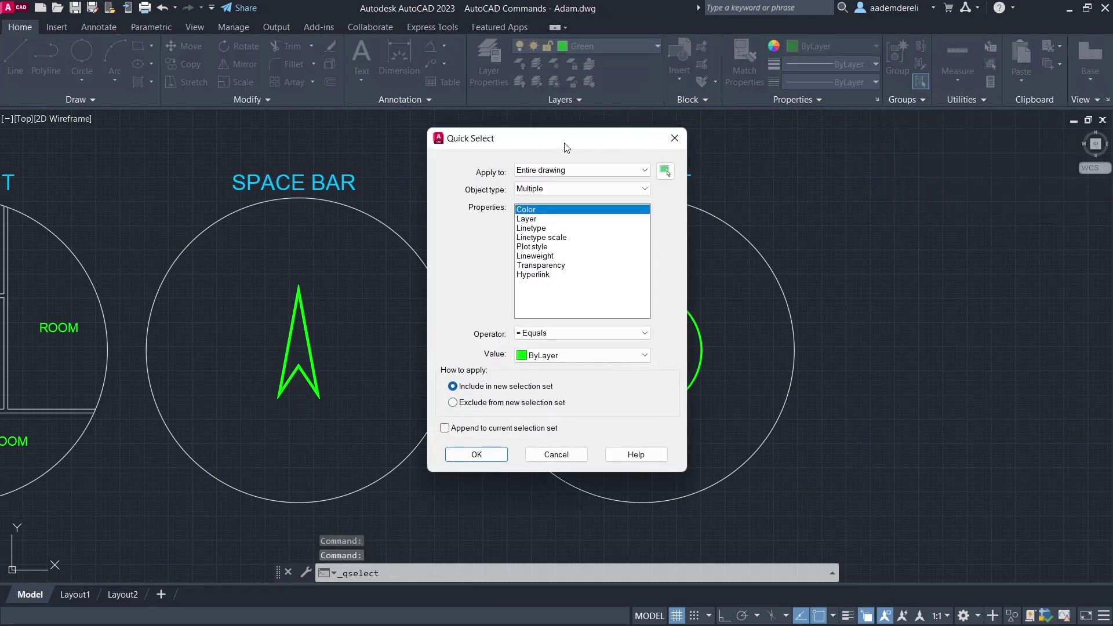
pyautogui.moveTo(566, 147); pyautogui.dragTo(928, 159)
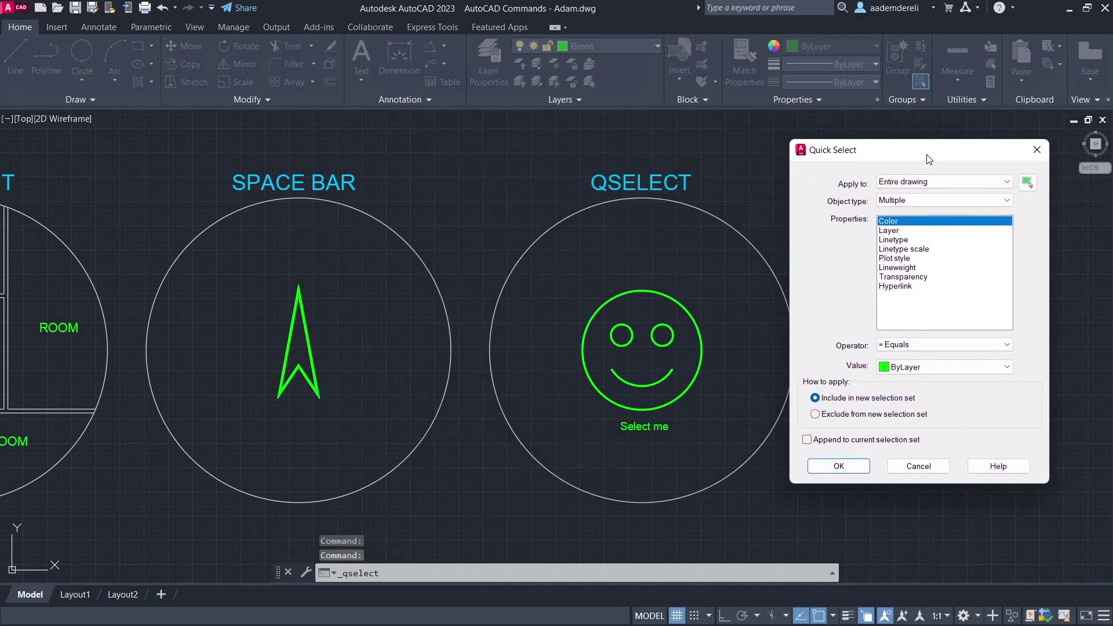
pyautogui.click(886, 231)
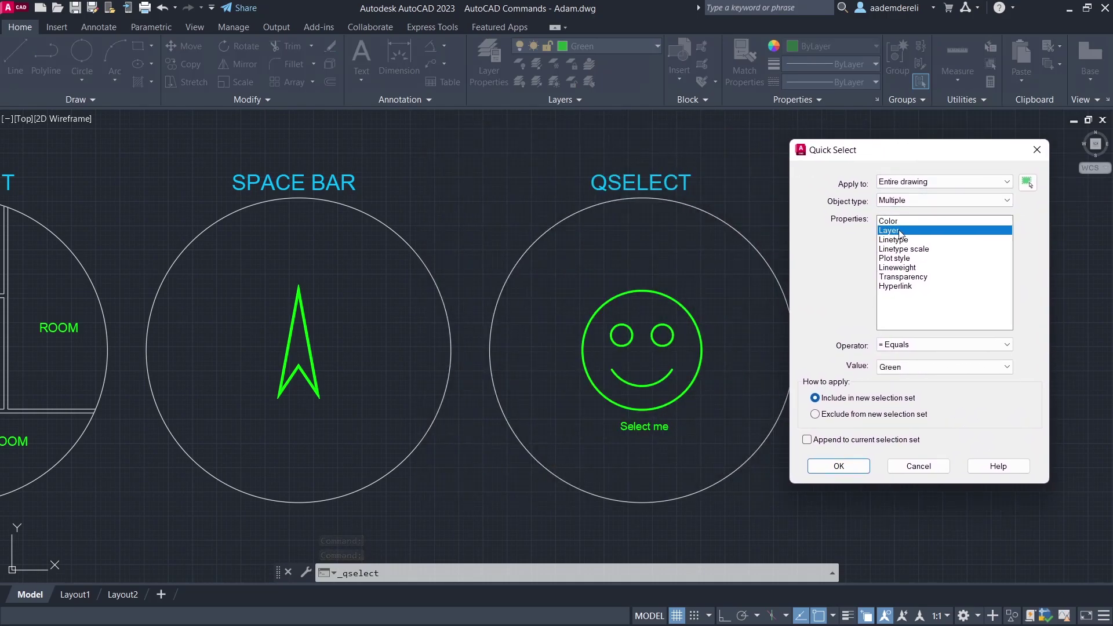
pyautogui.click(896, 367)
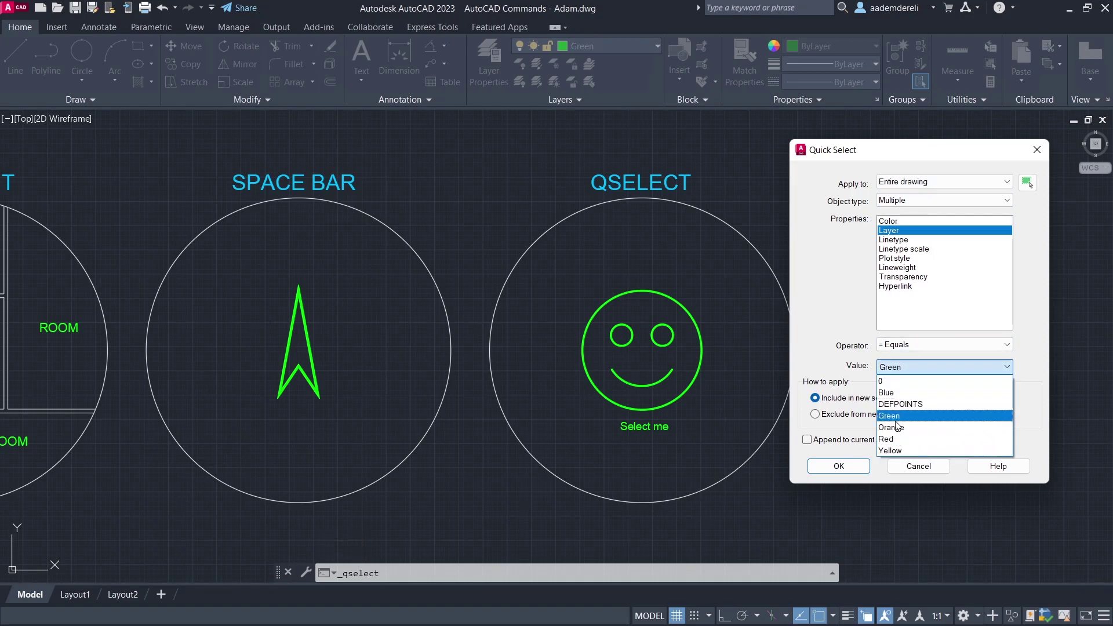
pyautogui.click(933, 416)
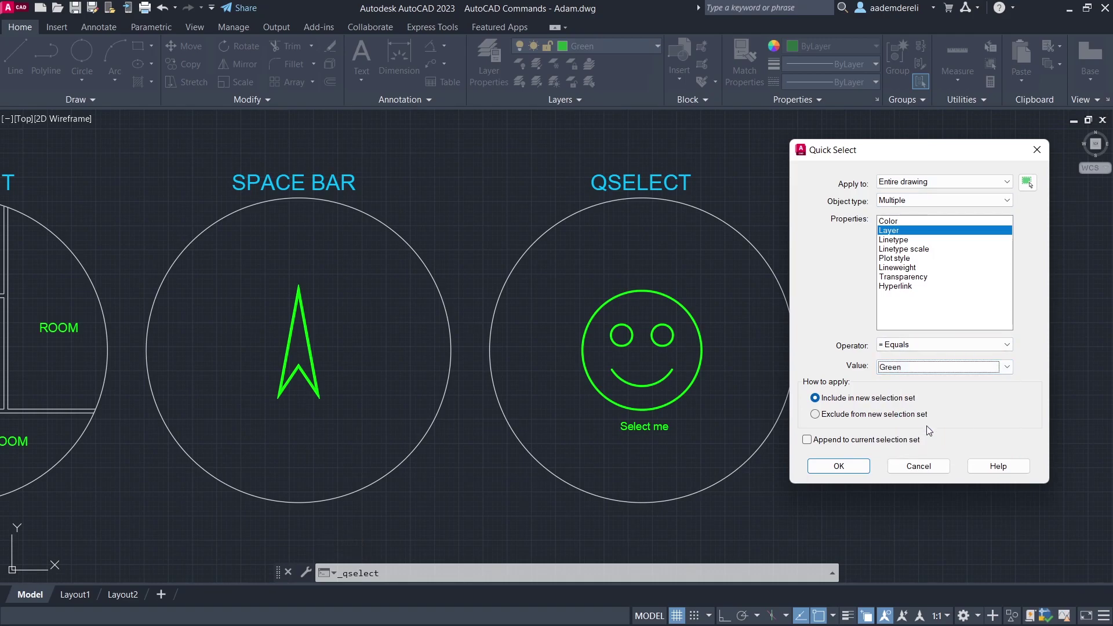
pyautogui.click(839, 466)
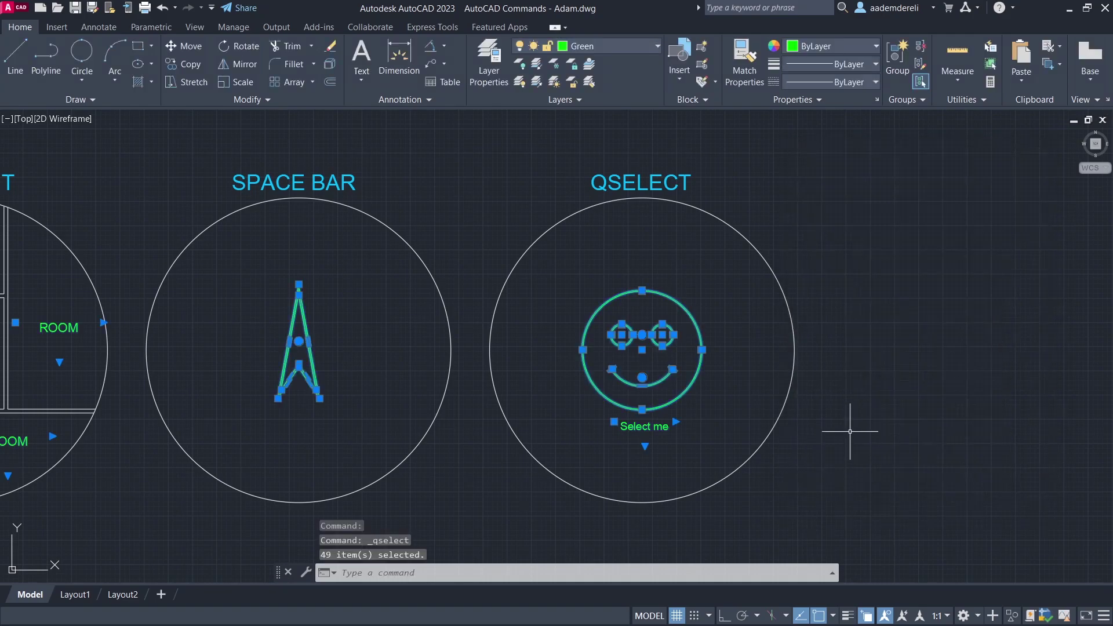
pyautogui.scroll(-4, 840, 382)
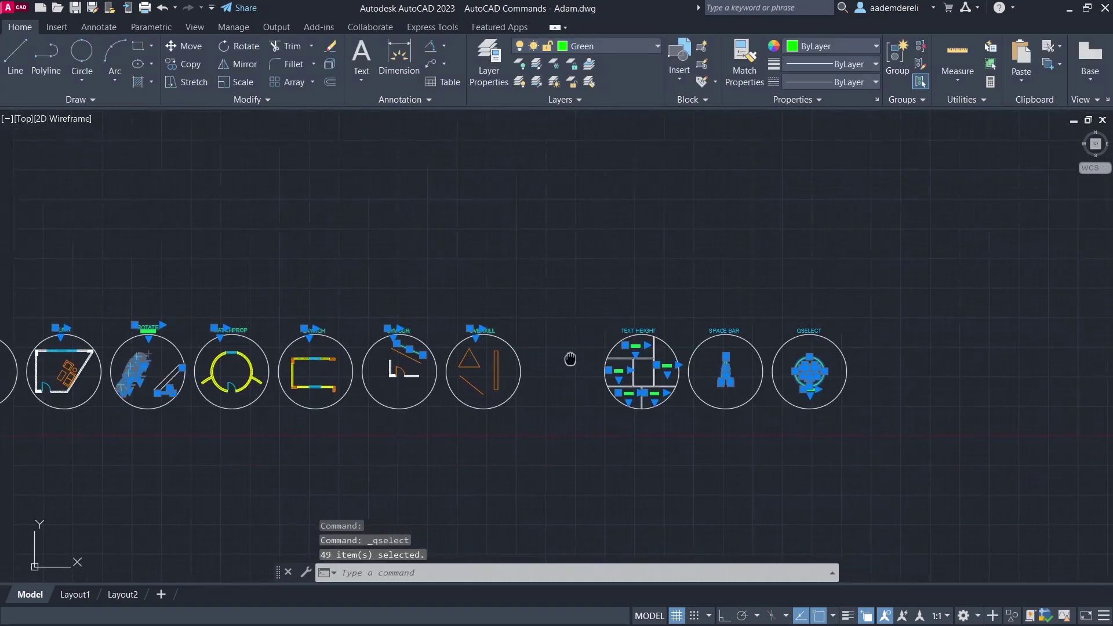
pyautogui.moveTo(587, 360); pyautogui.dragTo(734, 336, button='middle')
pyautogui.scroll(-3, 742, 335)
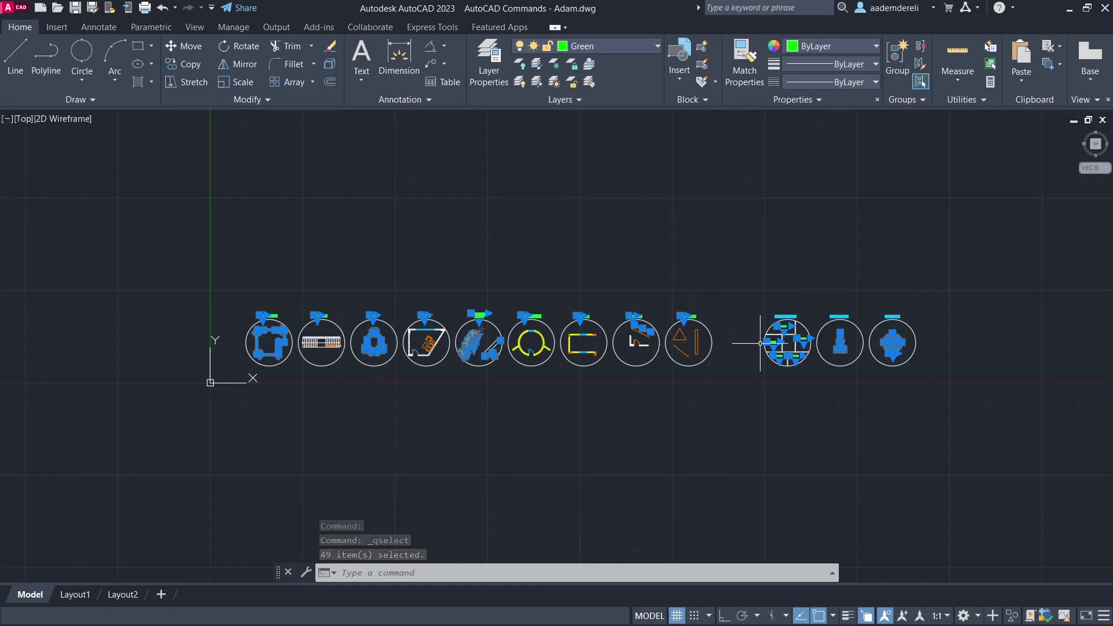
# Move the selected Green-layer objects up out of the example circles and undo the move
pyautogui.click(184, 48)
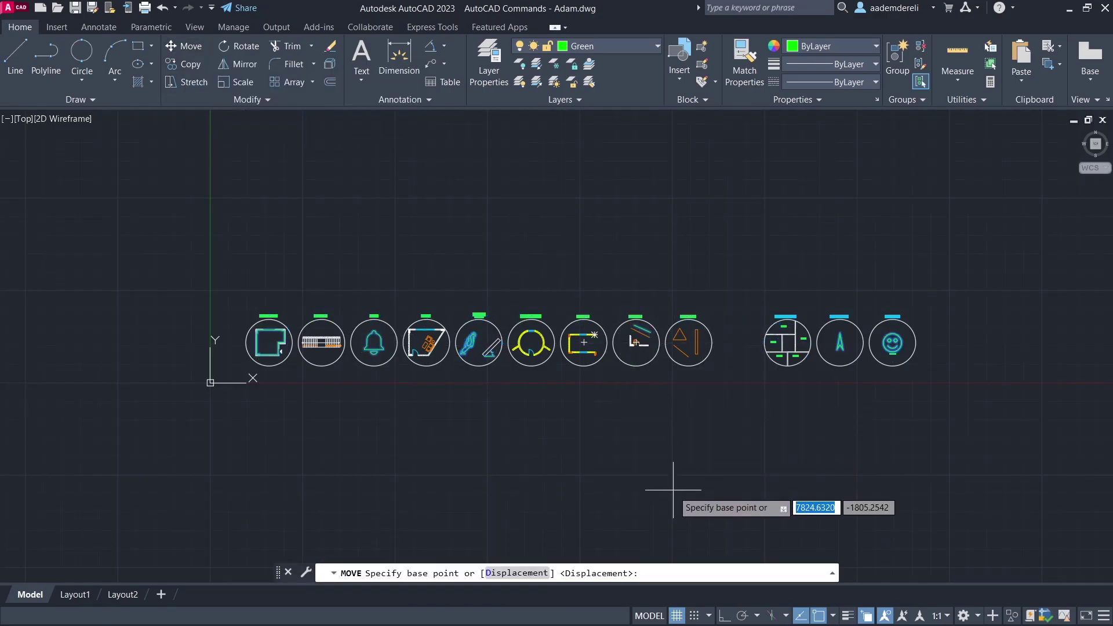
pyautogui.click(673, 491)
pyautogui.click(689, 413)
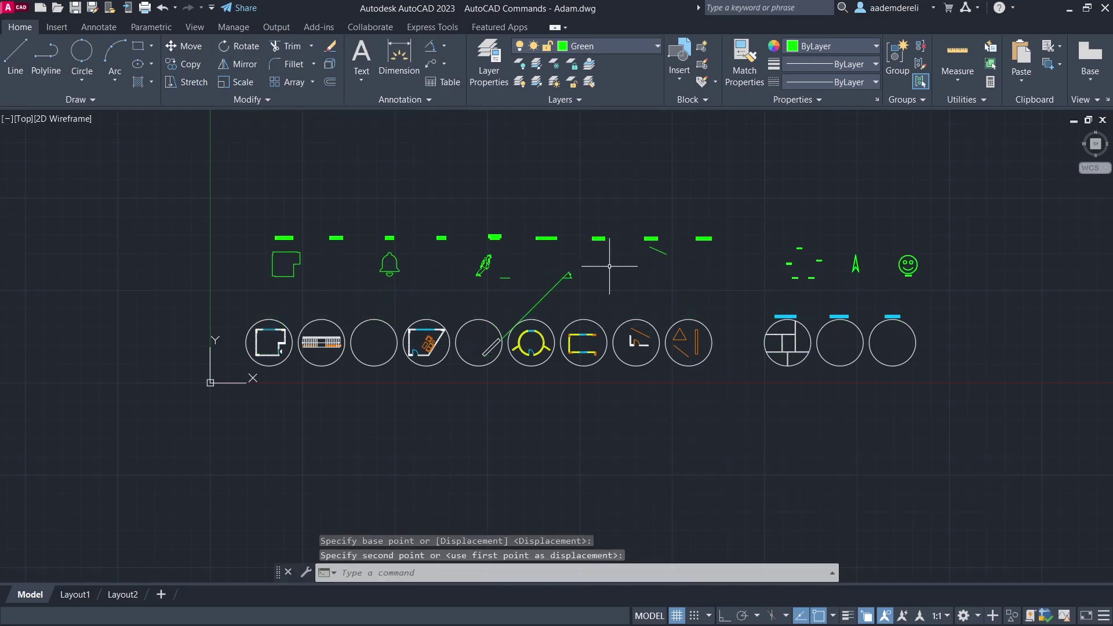
pyautogui.hotkey('ctrl', 'z')
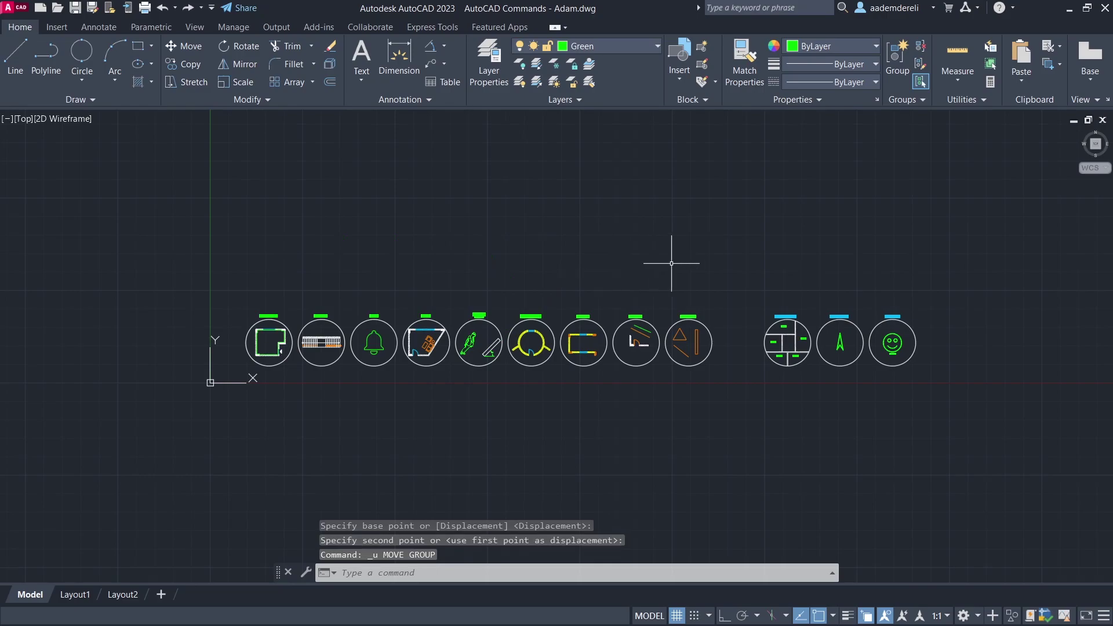
pyautogui.press('Escape')
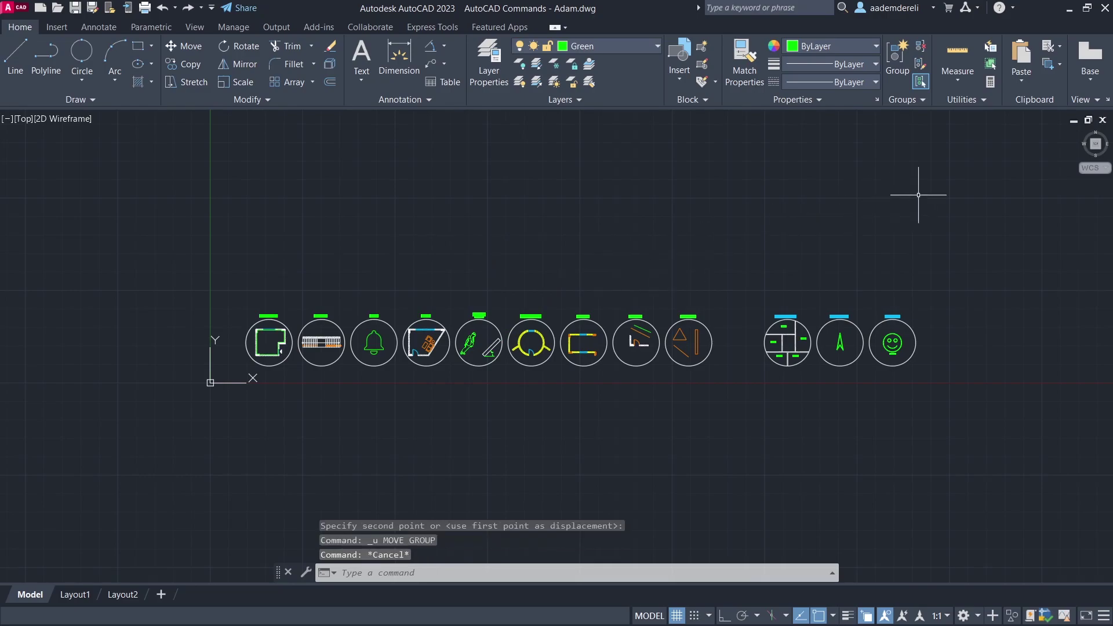
# Select every object whose layer equals Orange across the entire drawing with Quick Select
pyautogui.click(989, 48)
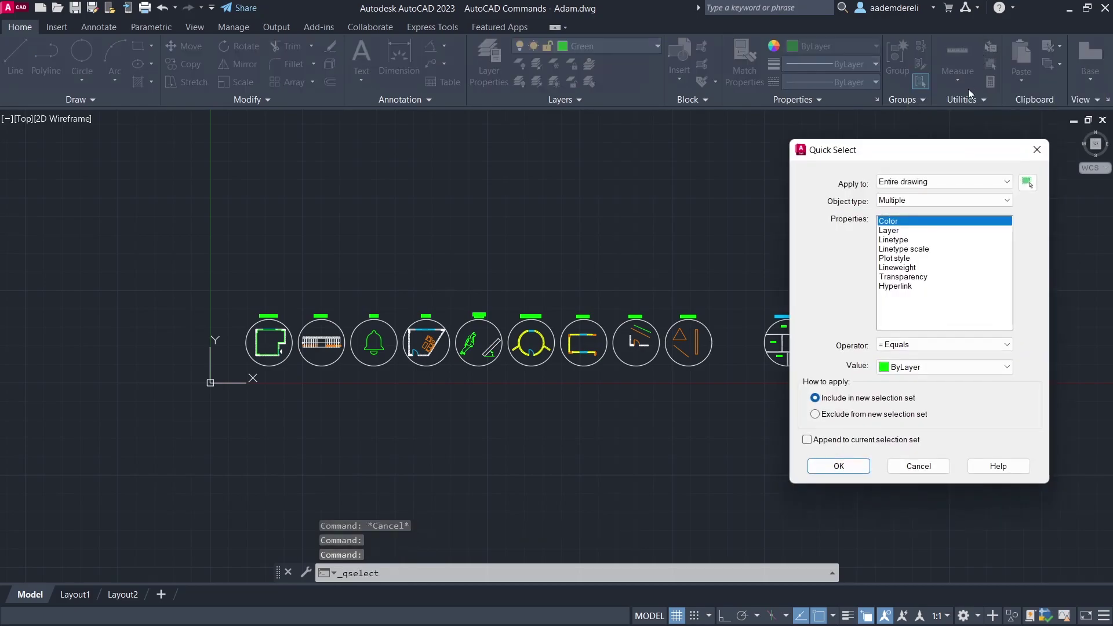
pyautogui.click(900, 231)
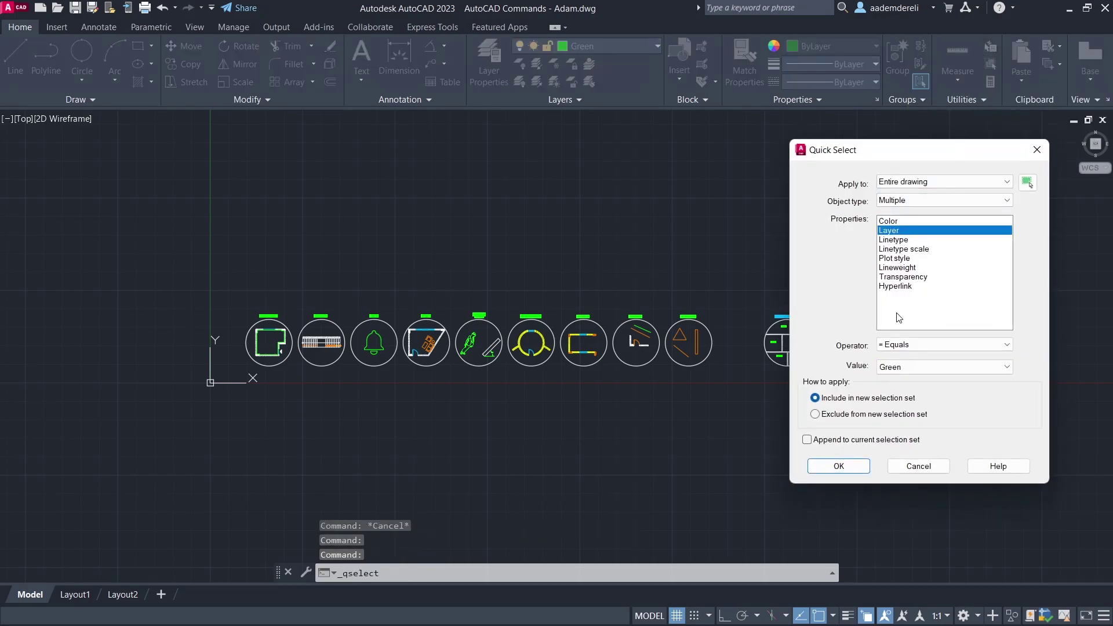
pyautogui.click(898, 367)
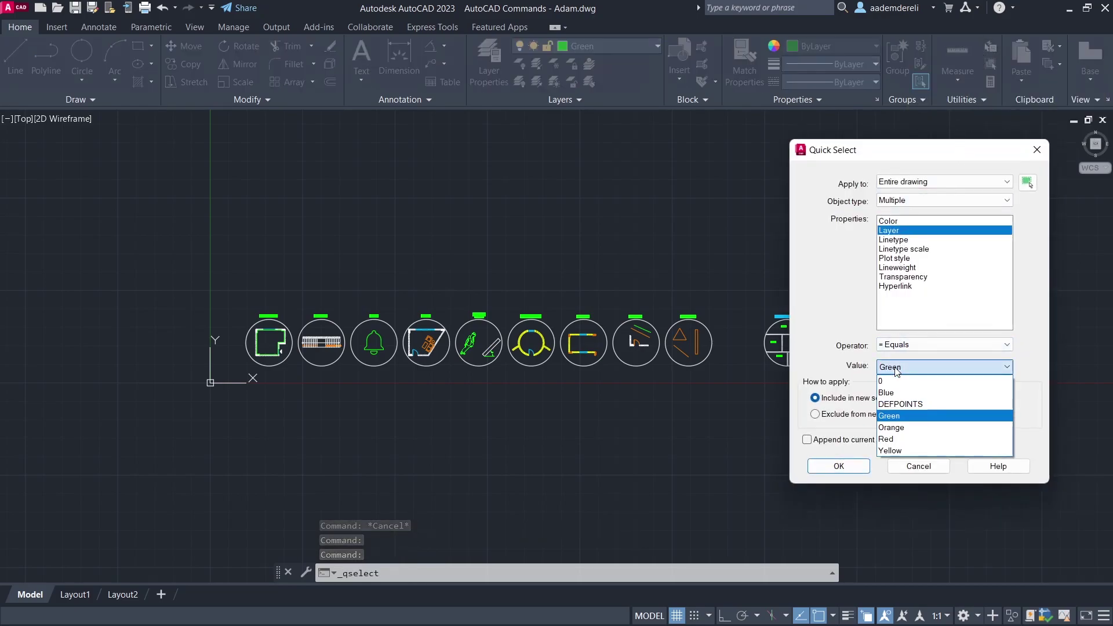
pyautogui.click(914, 432)
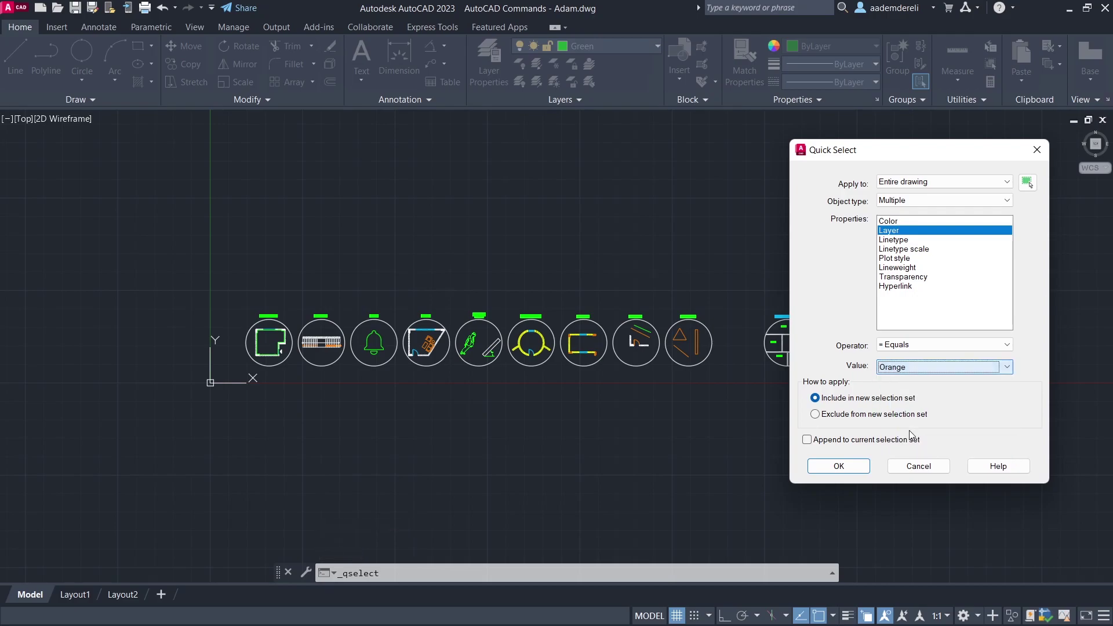
pyautogui.click(840, 466)
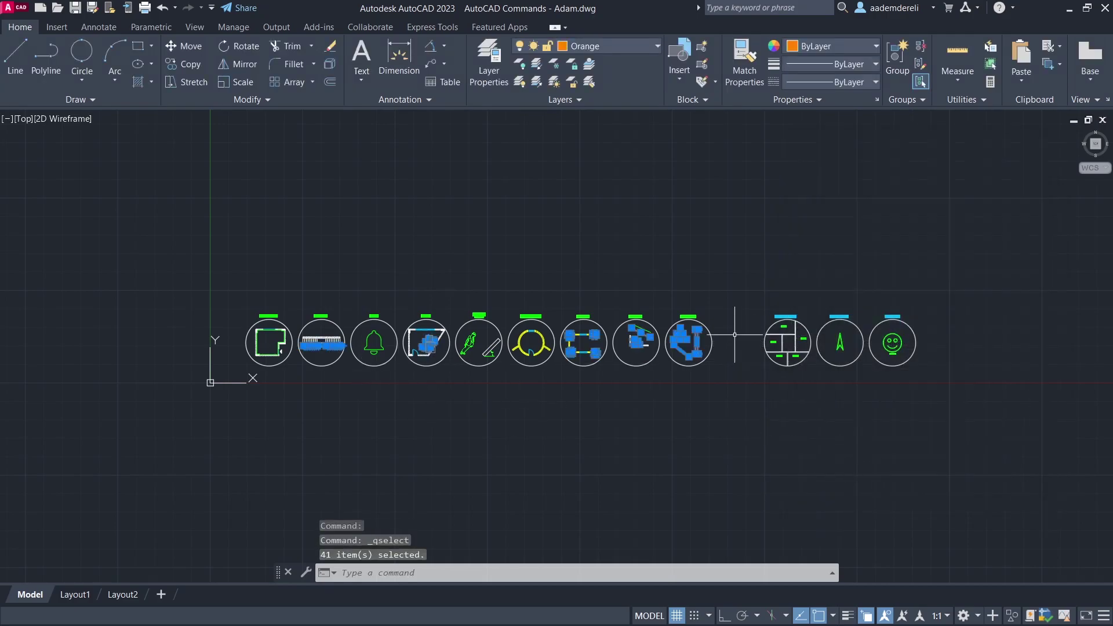
# Move the selected Orange-layer objects straight up above the example circles and undo the move
pyautogui.click(179, 45)
pyautogui.click(128, 355)
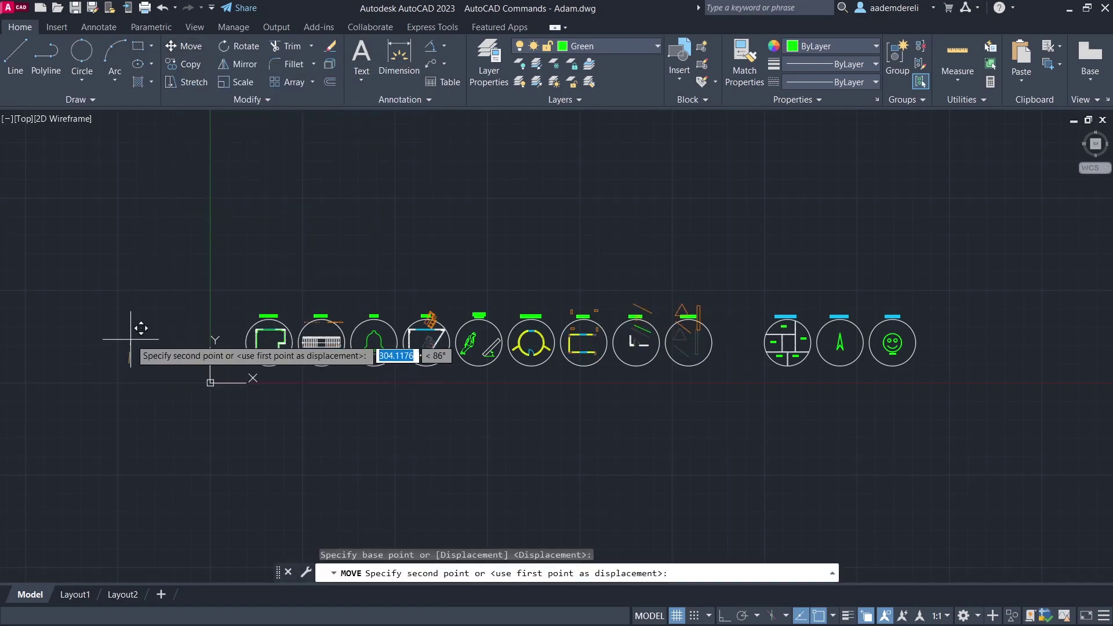
pyautogui.click(132, 269)
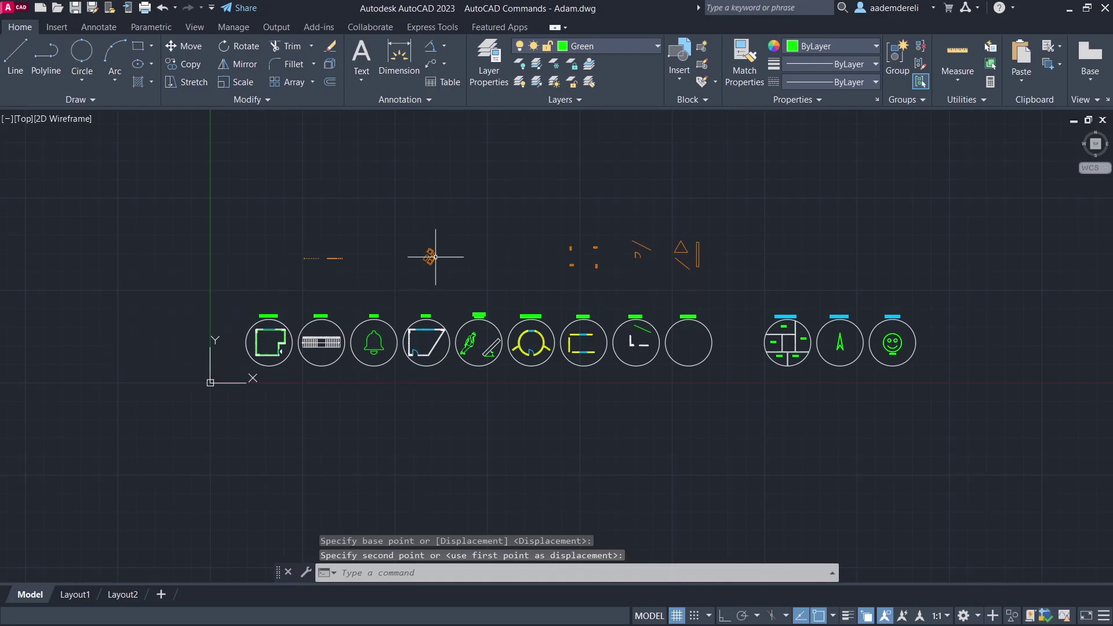
pyautogui.hotkey('ctrl', 'z')
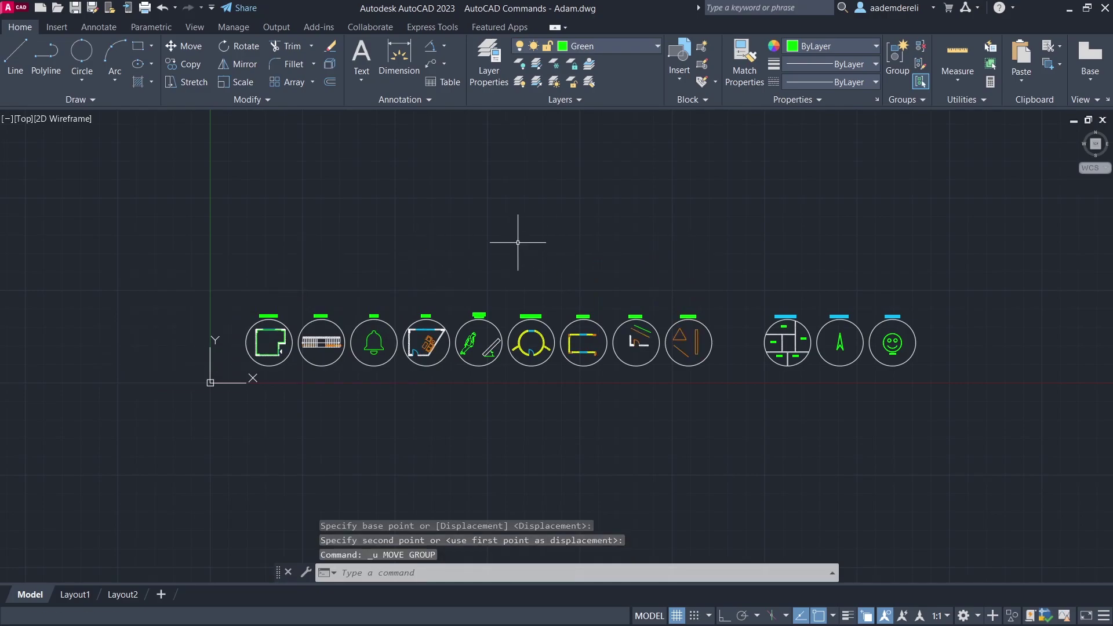
pyautogui.middleClick(518, 242)
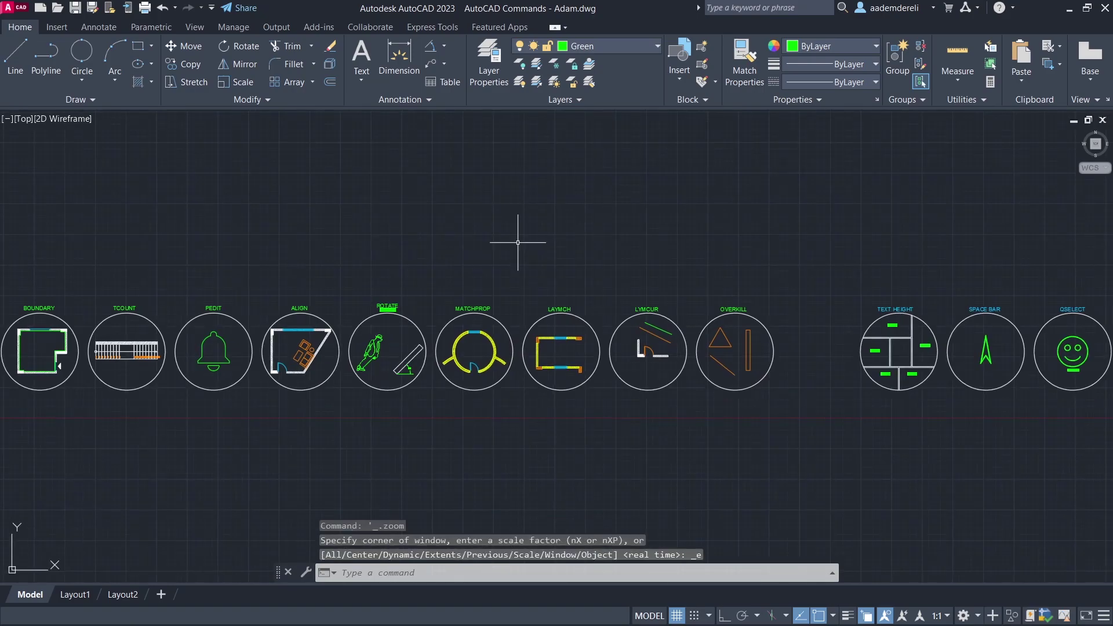